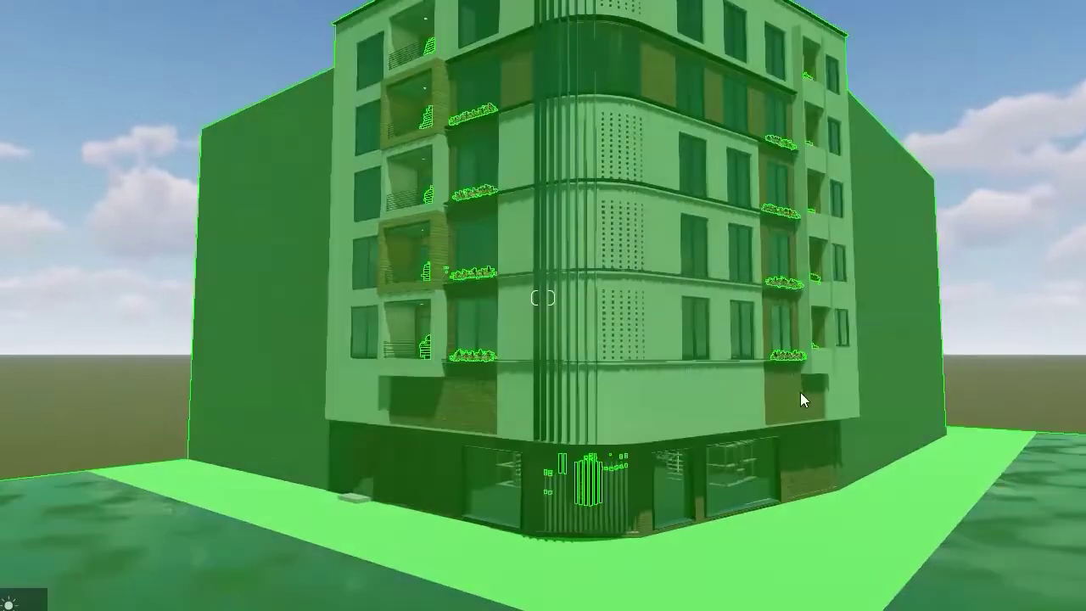
- Place the Caucasian man riding a bicycle on the road at the far end of the sidewalk
{"action": "key", "text": "a"}
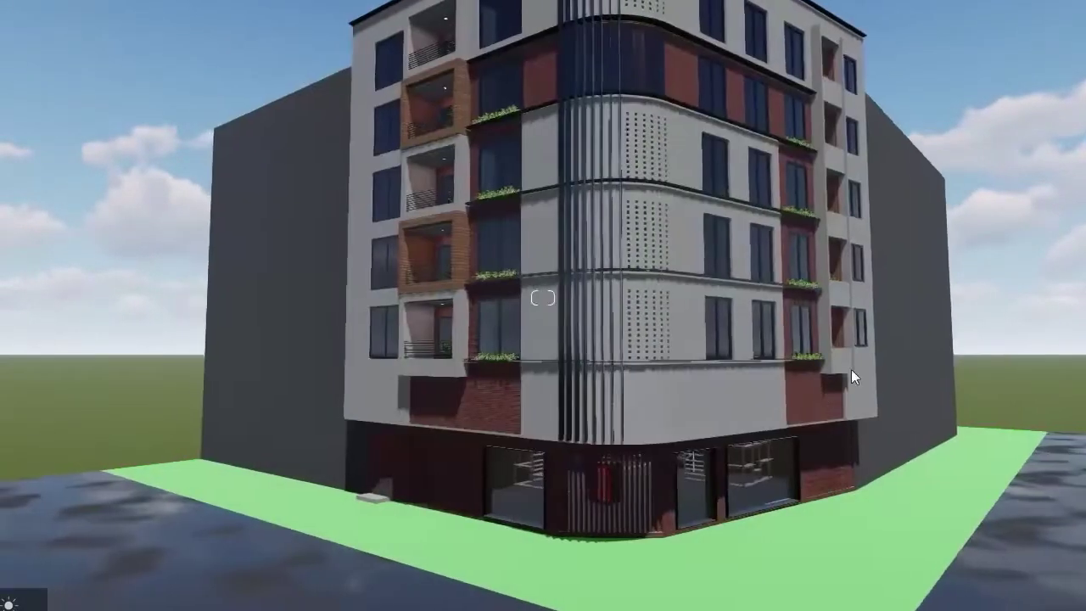
{"action": "key", "text": "s"}
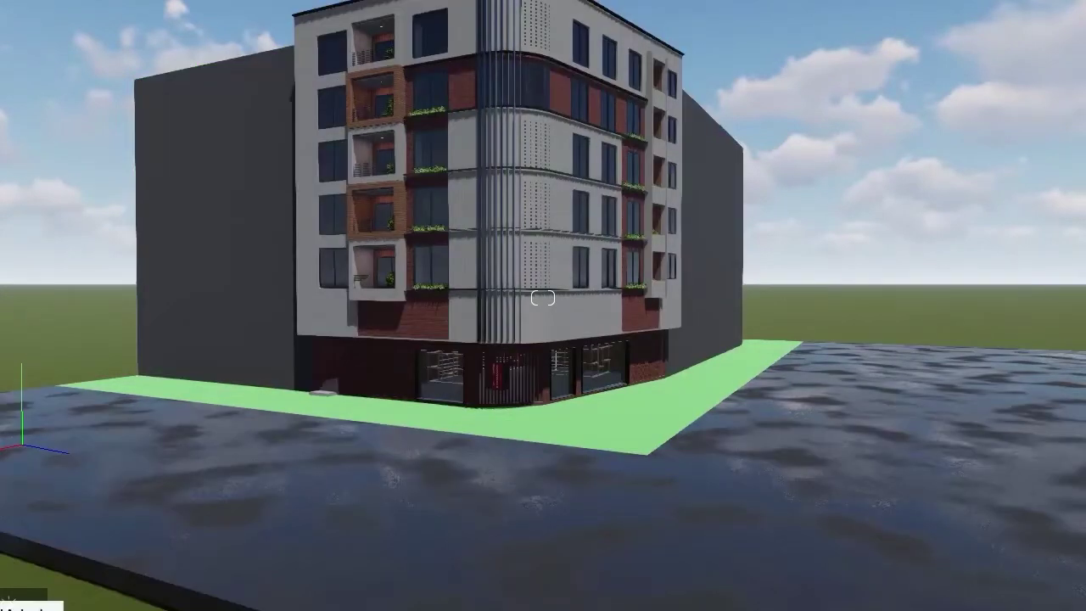
{"action": "left_click", "coordinate": [2, 606]}
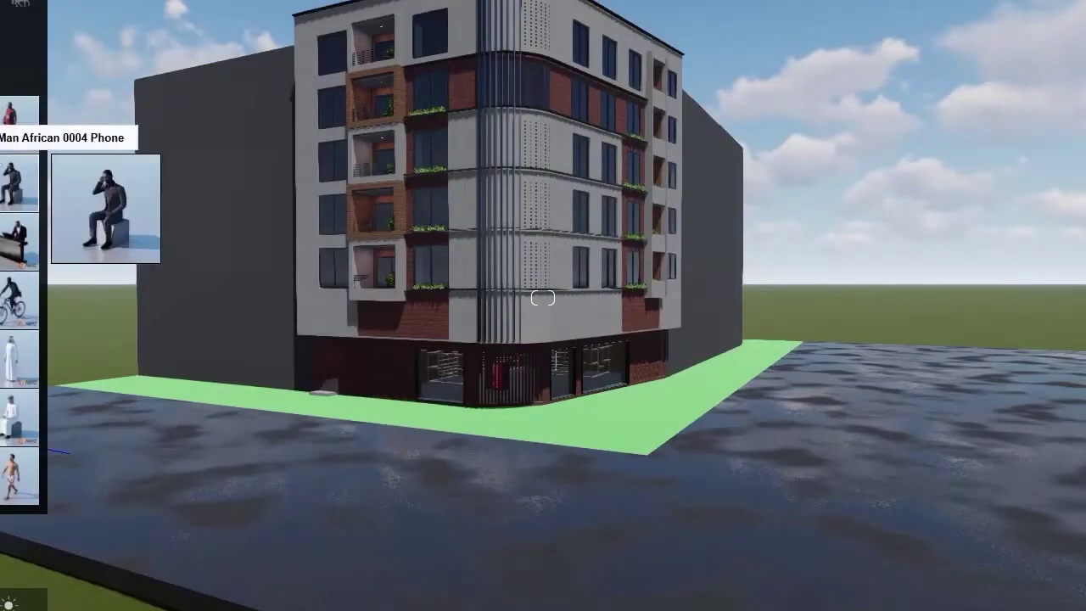
{"action": "scroll", "coordinate": [19, 242], "scroll_direction": "down", "scroll_amount": 3}
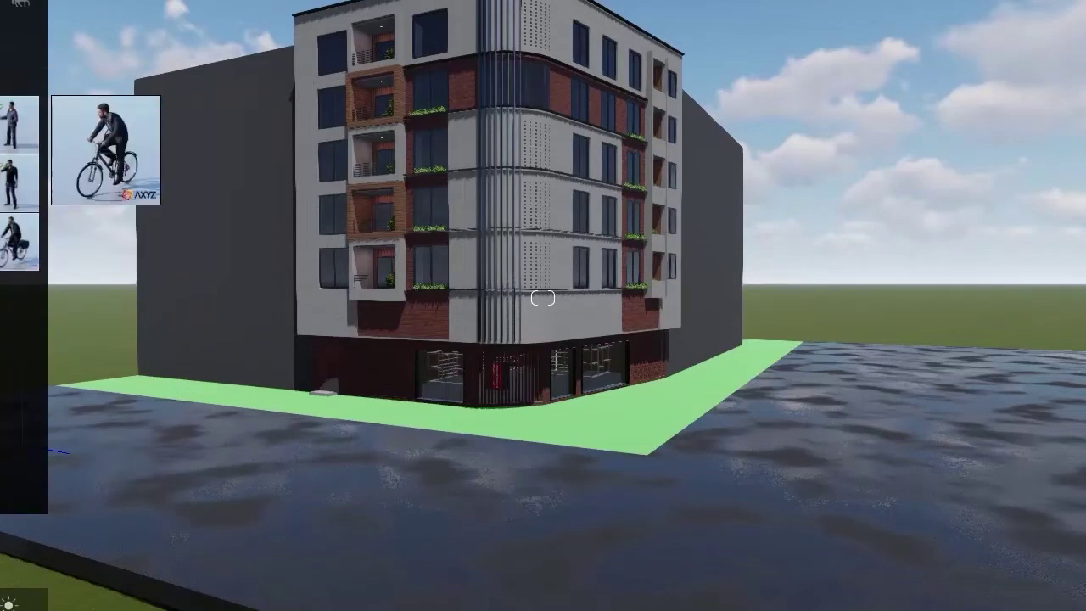
{"action": "left_click", "coordinate": [4, 182]}
{"action": "left_click", "coordinate": [806, 354]}
- Place the Man Caucasian 0023 Idle figure on the sidewalk in front of the shop window nearest the building's corner
{"action": "right_click_drag", "start_coordinate": [796, 399], "coordinate": [898, 411]}
{"action": "key", "text": "w"}
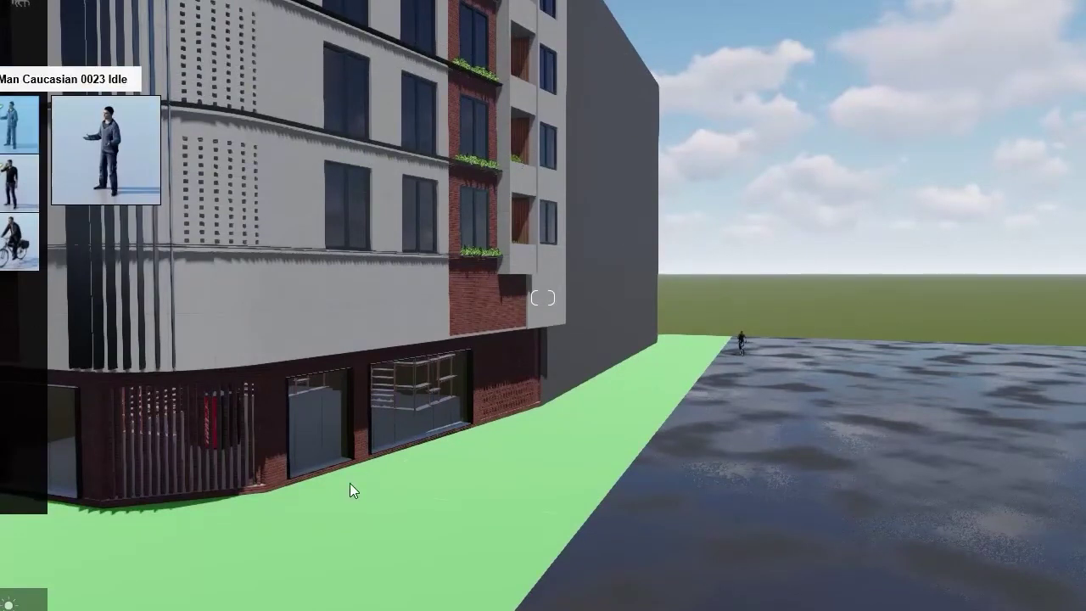
{"action": "left_click", "coordinate": [313, 510]}
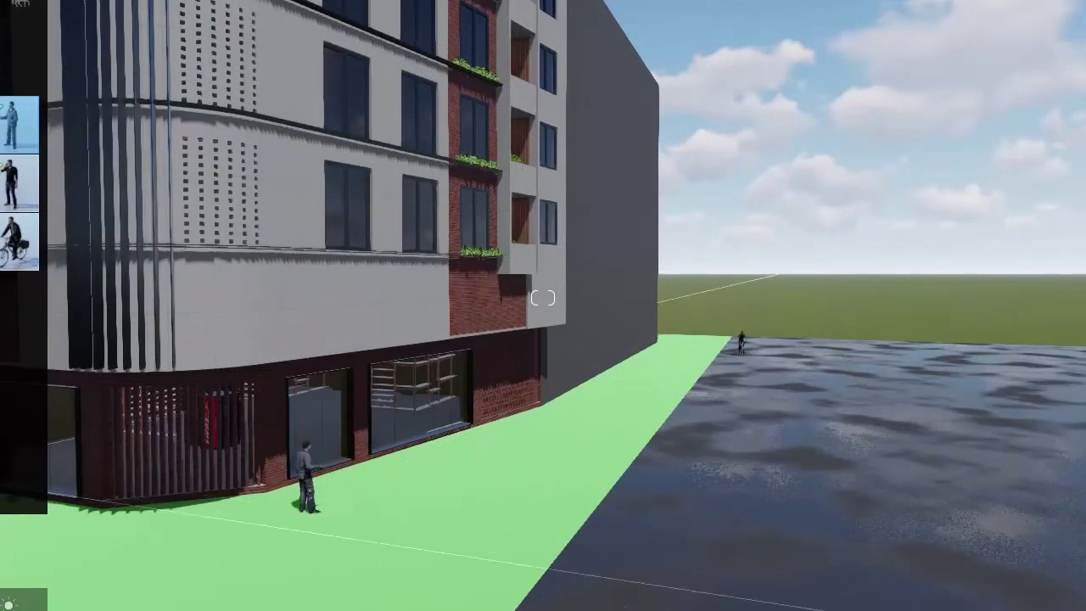
- Place another man at the far end of the shop-side sidewalk and rotate him to face the building's corner
{"action": "left_click", "coordinate": [2, 239]}
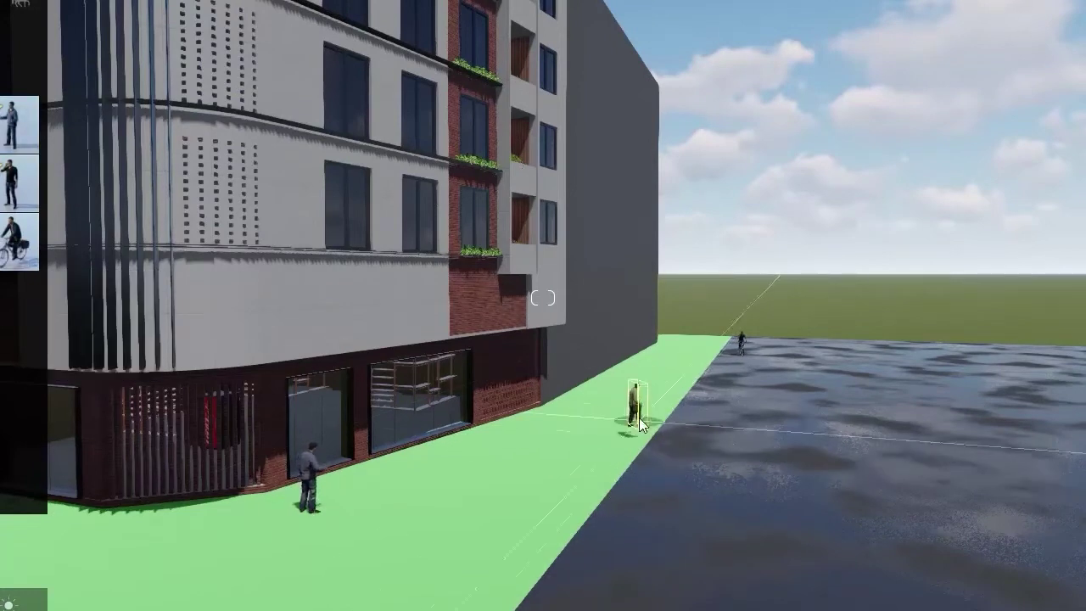
{"action": "left_click", "coordinate": [671, 374]}
{"action": "left_click", "coordinate": [205, 609]}
{"action": "left_click_drag", "start_coordinate": [672, 372], "coordinate": [618, 424]}
{"action": "left_click", "coordinate": [89, 609]}
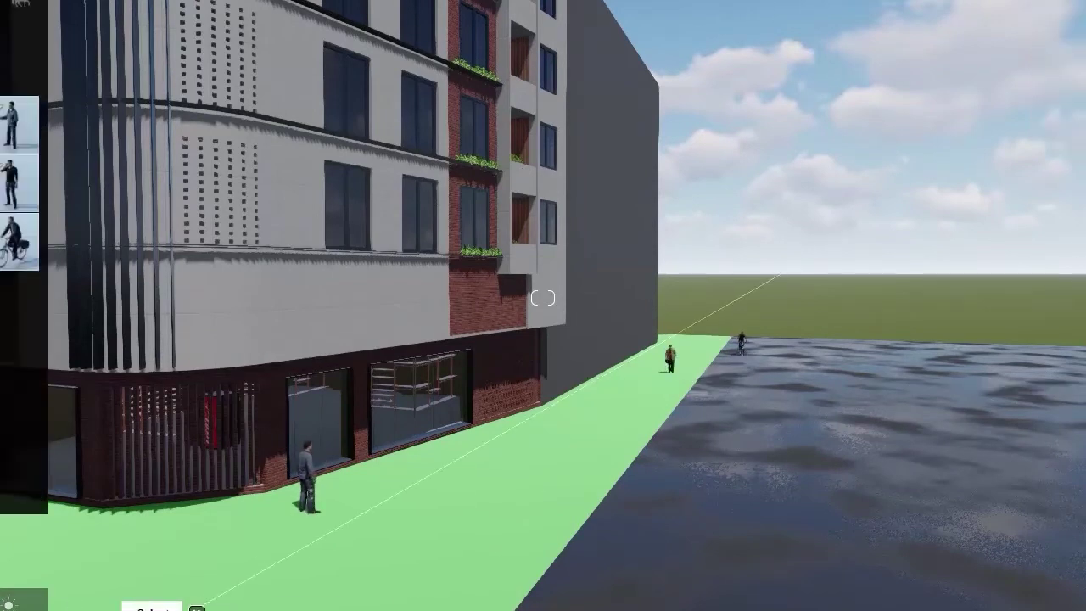
- Place the man with a bag opposite the idle man, and the Caucasian 0024 Dog figure near the entrance step around the corner
{"action": "mouse_move", "coordinate": [3, 302]}
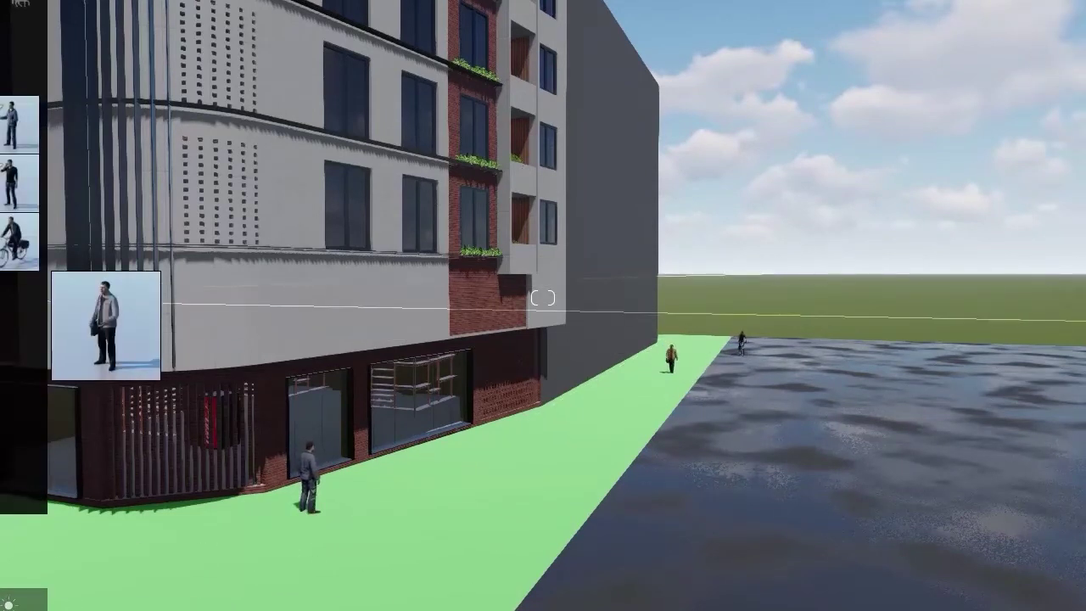
{"action": "left_click", "coordinate": [352, 496]}
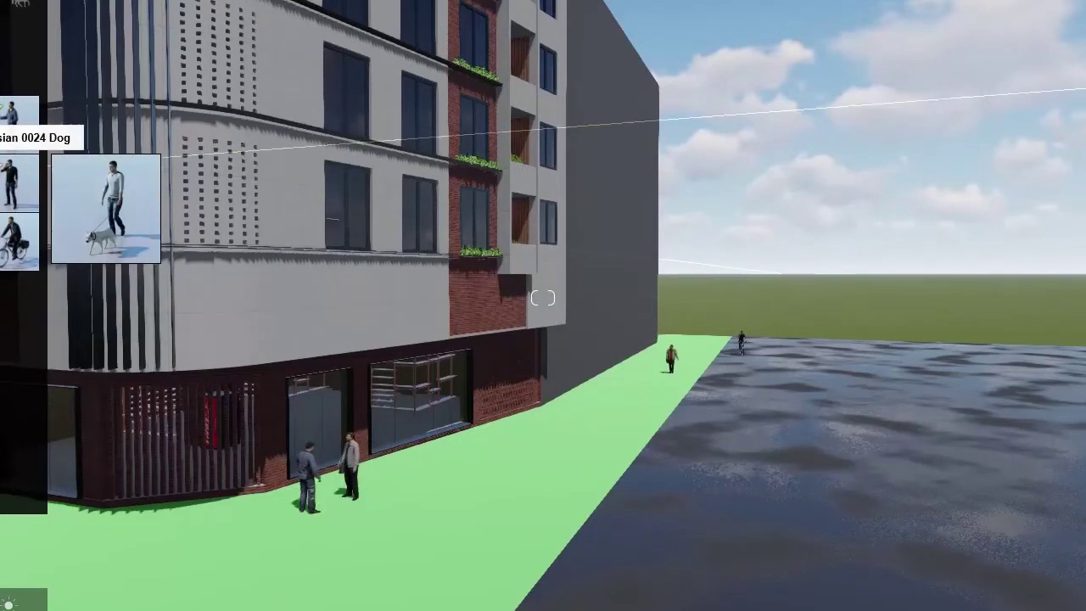
{"action": "left_click", "coordinate": [2, 183]}
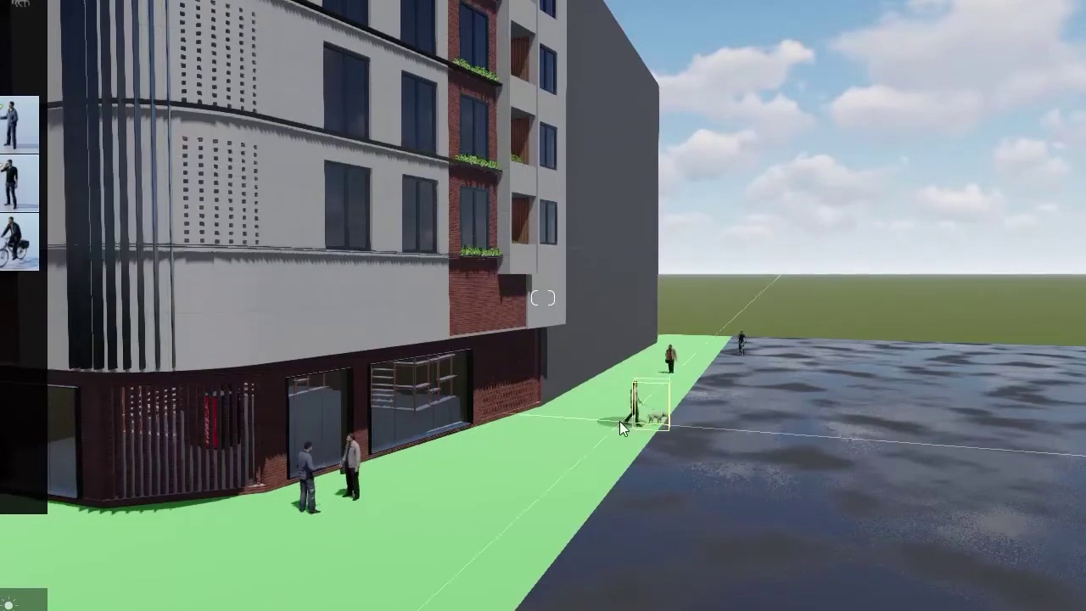
{"action": "left_click", "coordinate": [510, 488]}
{"action": "right_click_drag", "start_coordinate": [511, 487], "coordinate": [456, 483]}
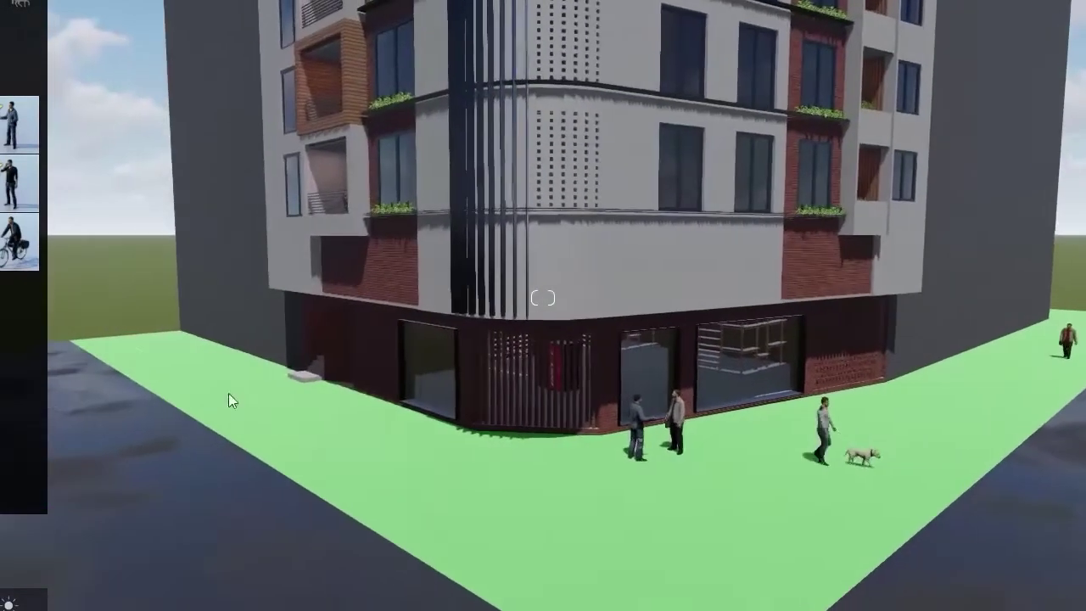
{"action": "left_click", "coordinate": [221, 379]}
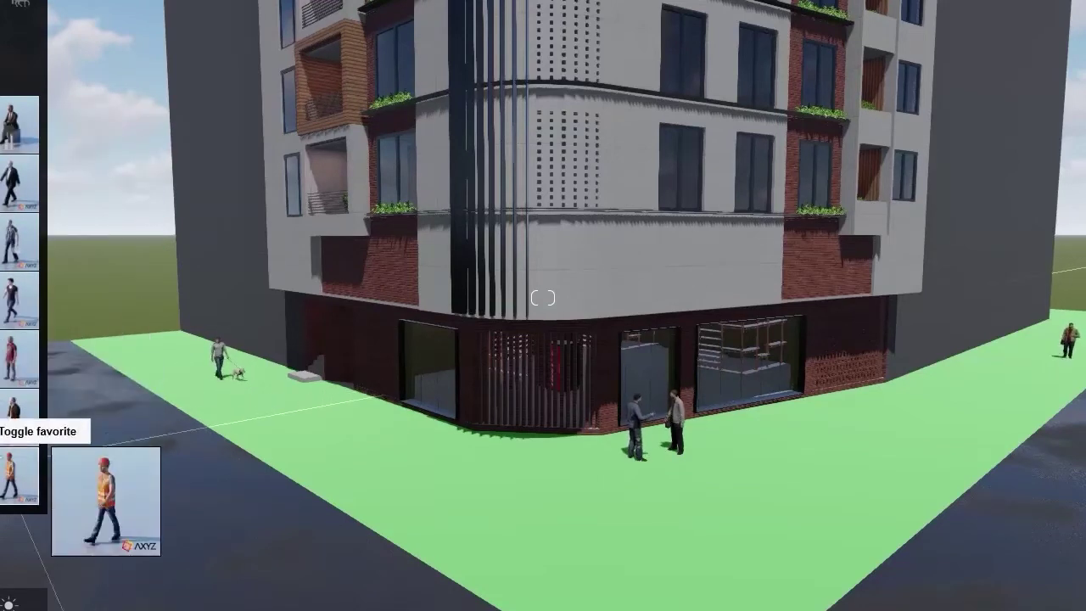
- Add the man in the blue shirt to the shop-side sidewalk, turn him away from the corner and move him past the shop windows
{"action": "left_click", "coordinate": [18, 415]}
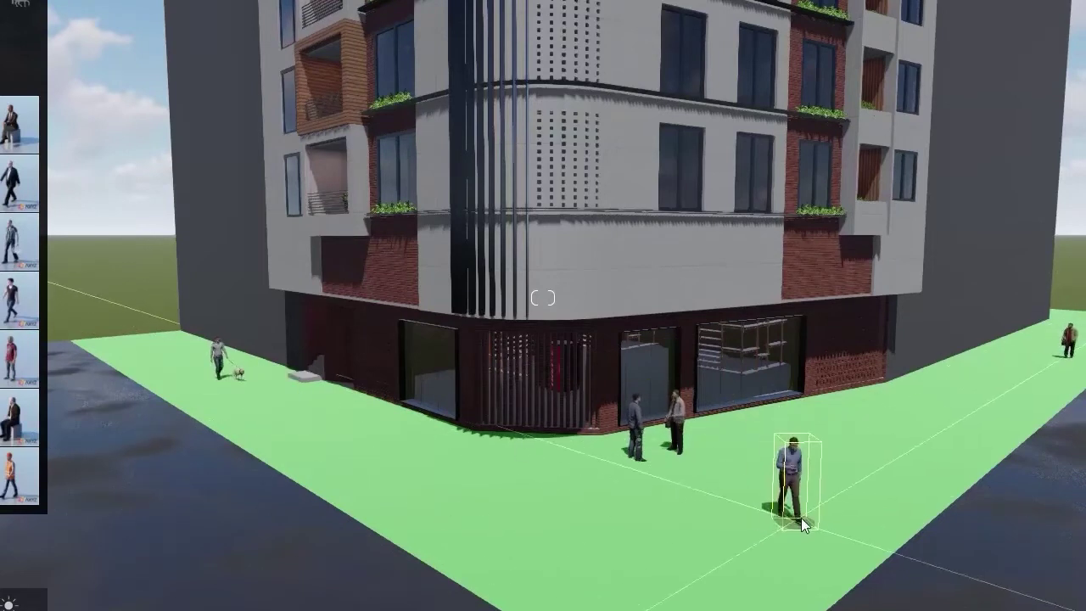
{"action": "left_click", "coordinate": [843, 450]}
{"action": "left_click", "coordinate": [201, 609]}
{"action": "left_click", "coordinate": [843, 450]}
{"action": "left_click_drag", "start_coordinate": [906, 477], "coordinate": [943, 410]}
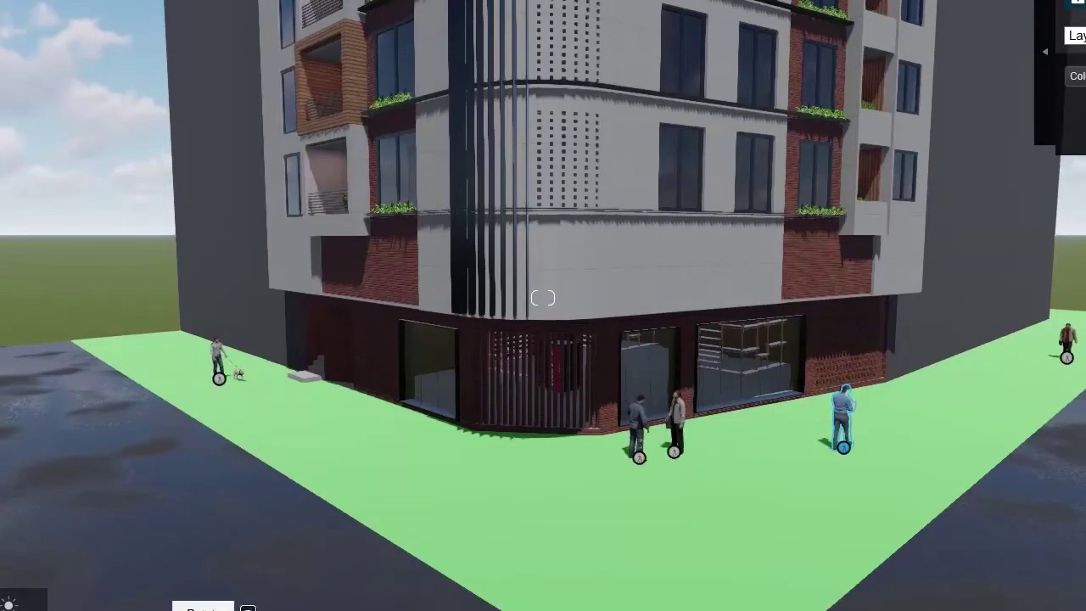
{"action": "left_click_drag", "start_coordinate": [843, 445], "coordinate": [916, 405]}
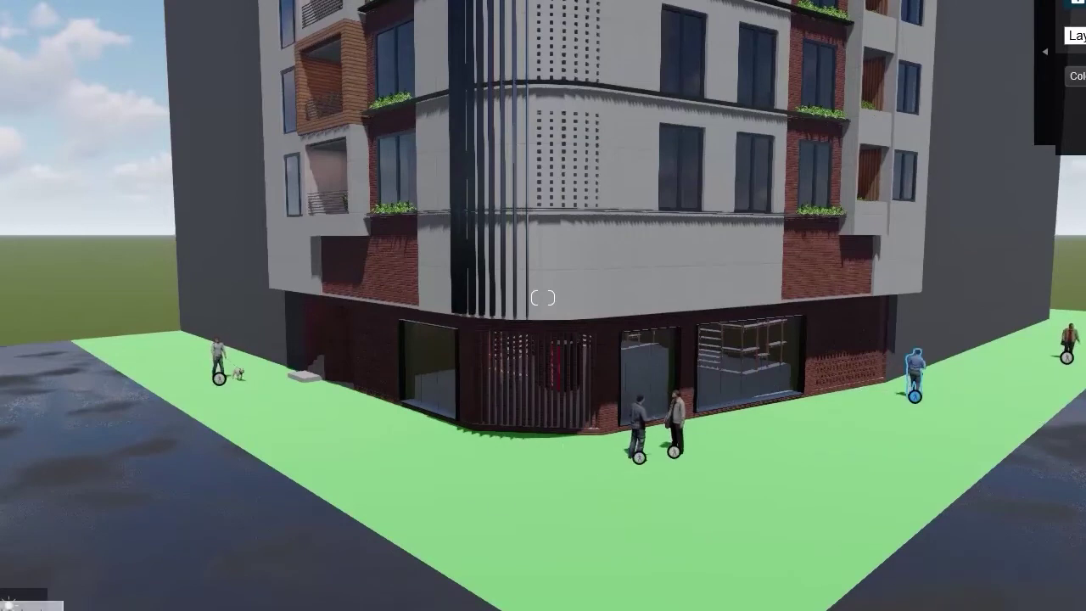
- Place a woman pushing a stroller beside the corner window and rotate her to walk toward the entrance step
{"action": "left_click", "coordinate": [12, 608]}
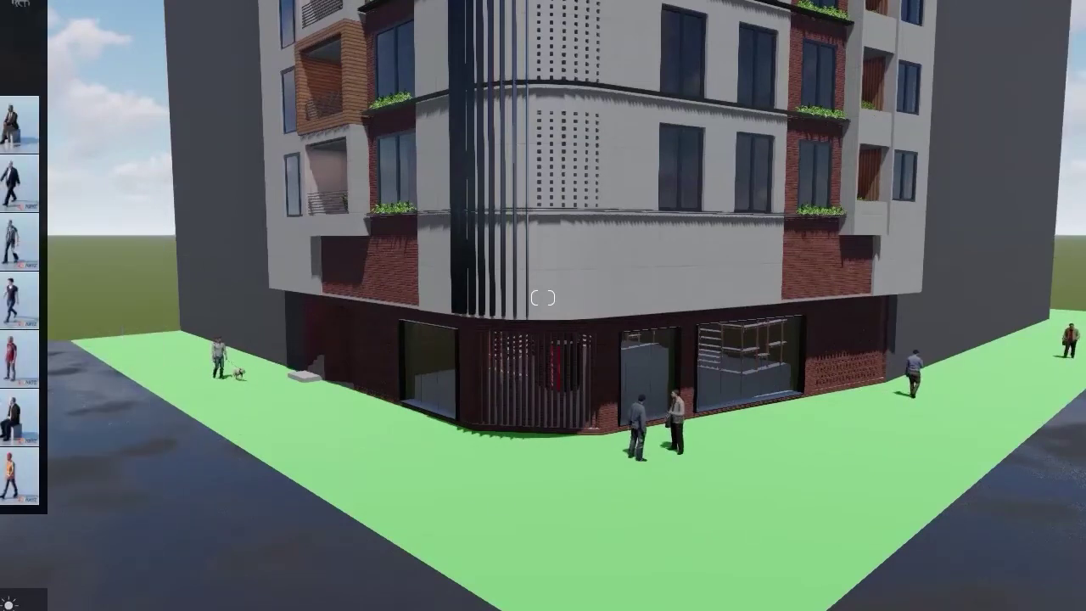
{"action": "left_click", "coordinate": [2, 71]}
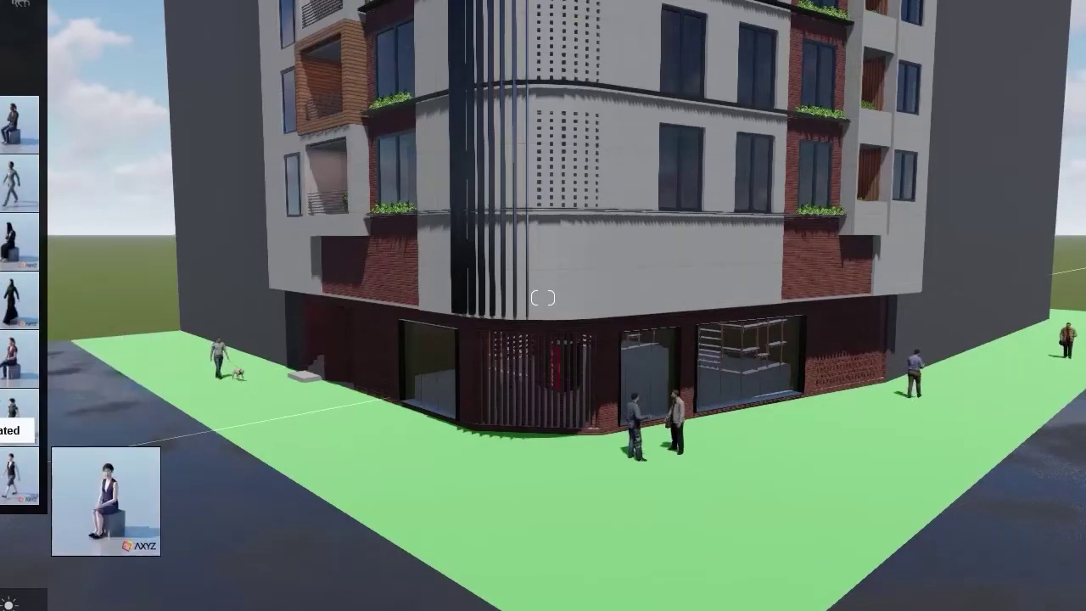
{"action": "left_click", "coordinate": [18, 417]}
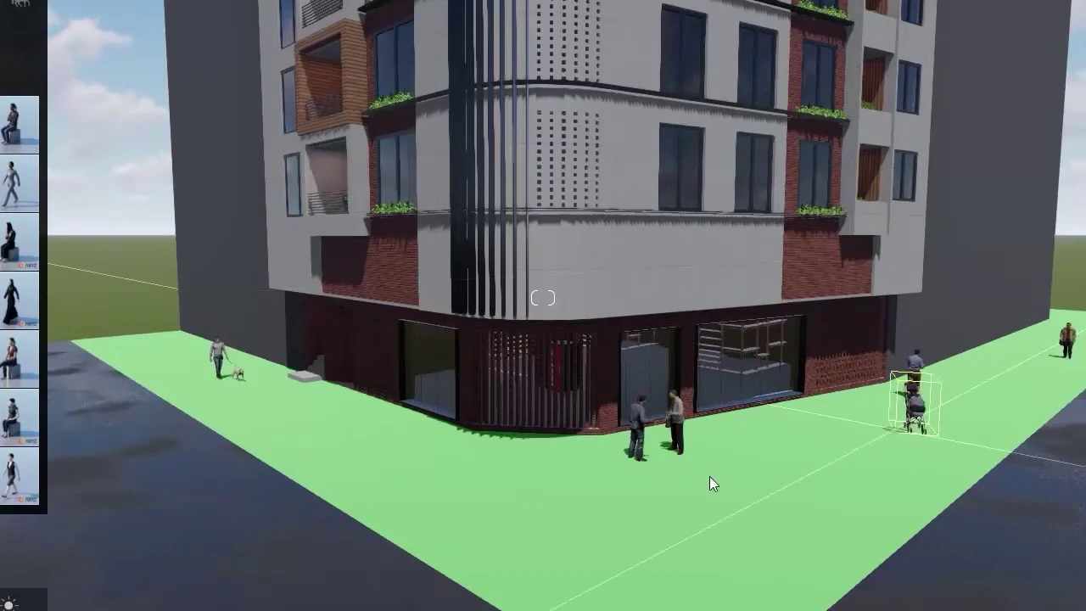
{"action": "left_click", "coordinate": [426, 458]}
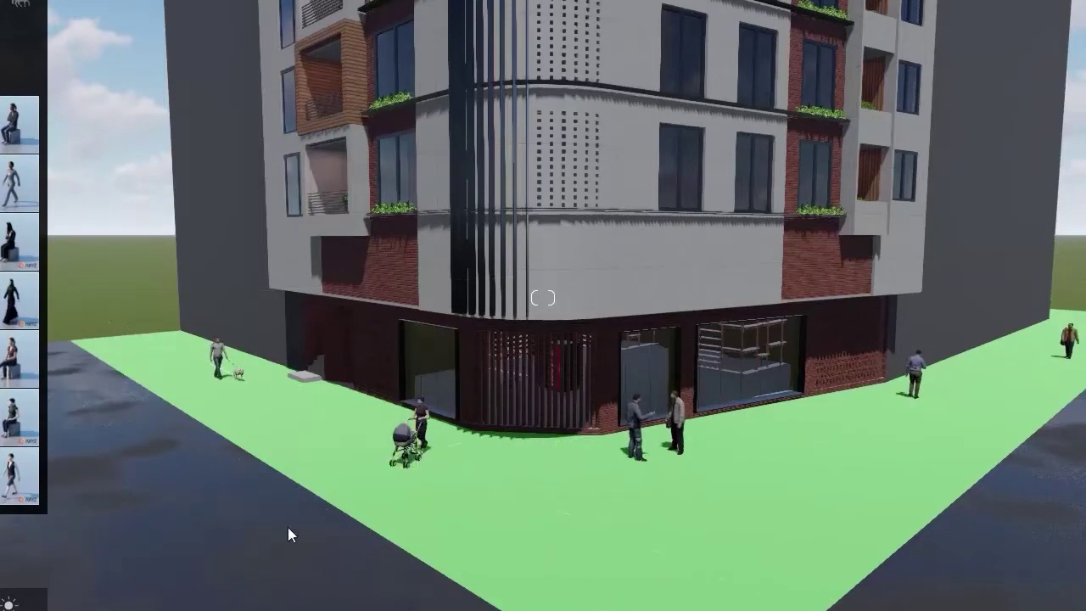
{"action": "left_click_drag", "start_coordinate": [416, 452], "coordinate": [326, 414]}
{"action": "left_click", "coordinate": [98, 610]}
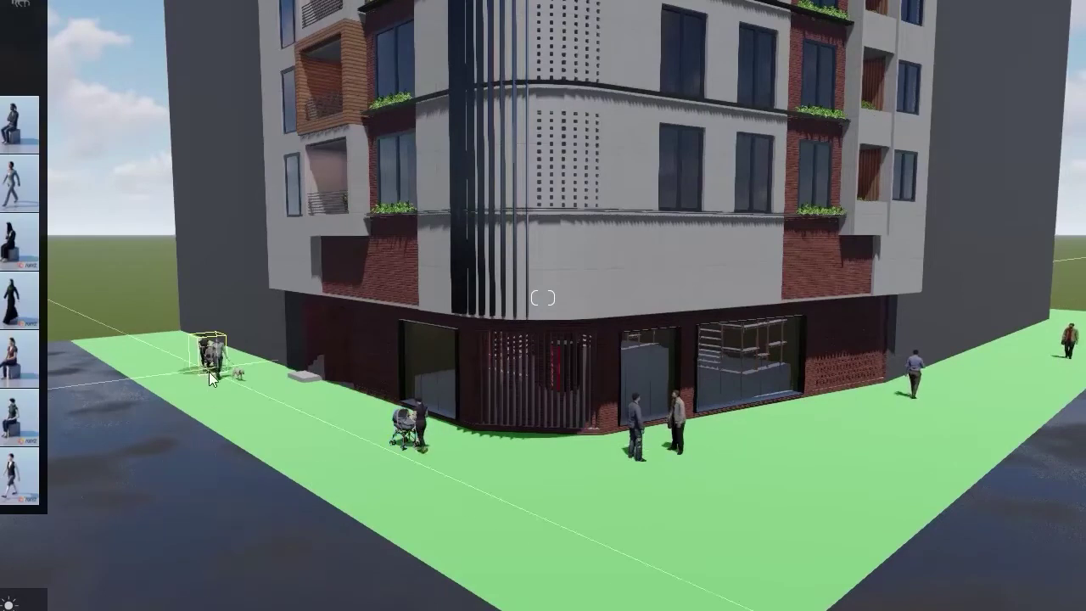
- Place a walking woman near the road edge at the far end of the shop-side sidewalk and rotate her toward the corner
{"action": "mouse_move", "coordinate": [19, 242]}
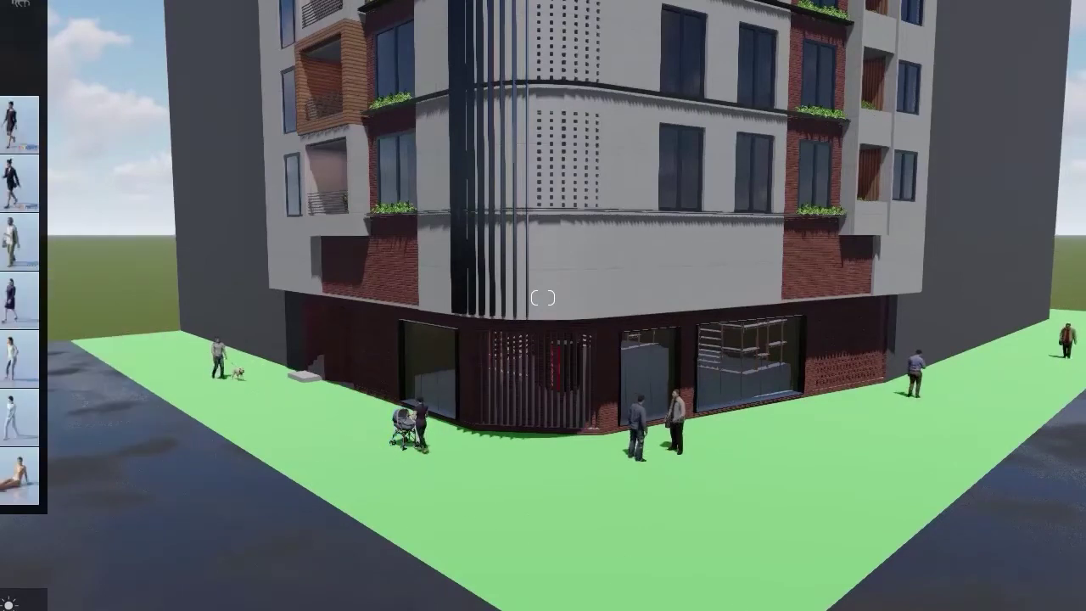
{"action": "scroll", "coordinate": [18, 182], "scroll_direction": "down", "scroll_amount": 3}
{"action": "mouse_move", "coordinate": [19, 183]}
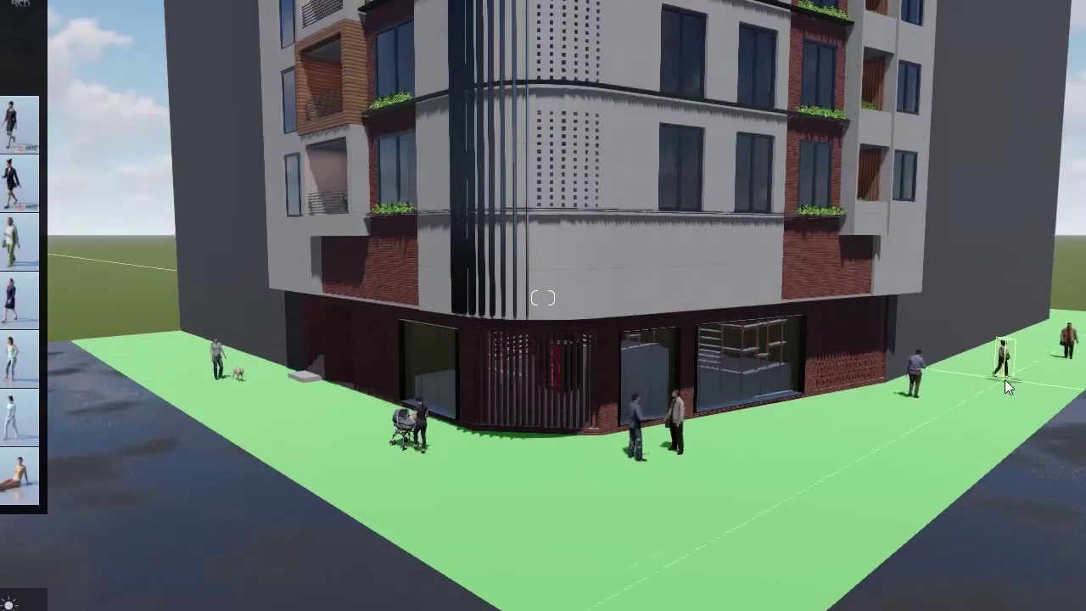
{"action": "left_click", "coordinate": [1007, 387]}
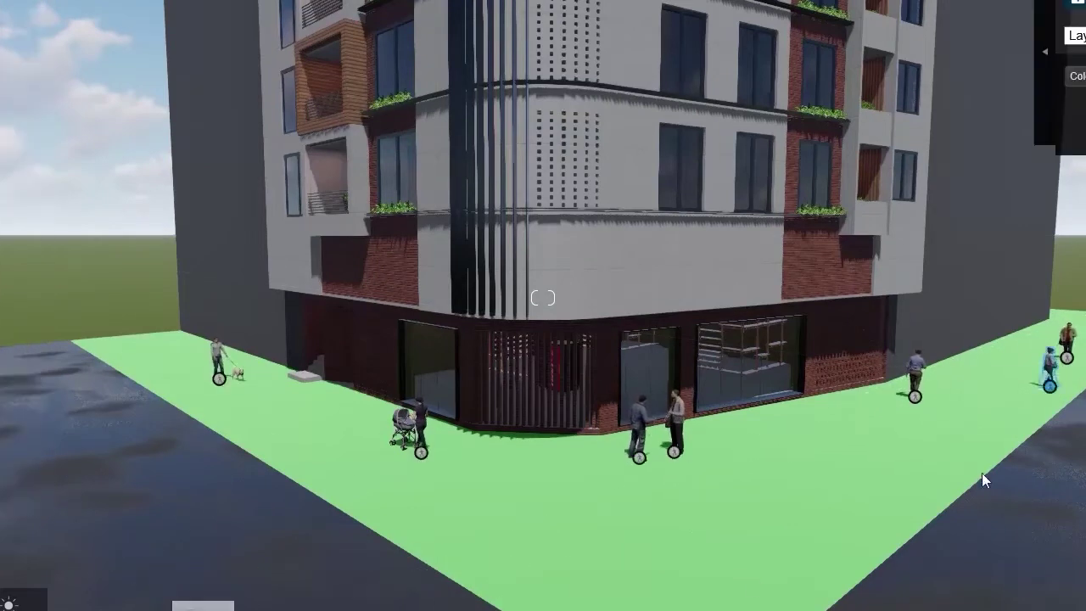
{"action": "left_click_drag", "start_coordinate": [970, 431], "coordinate": [970, 432]}
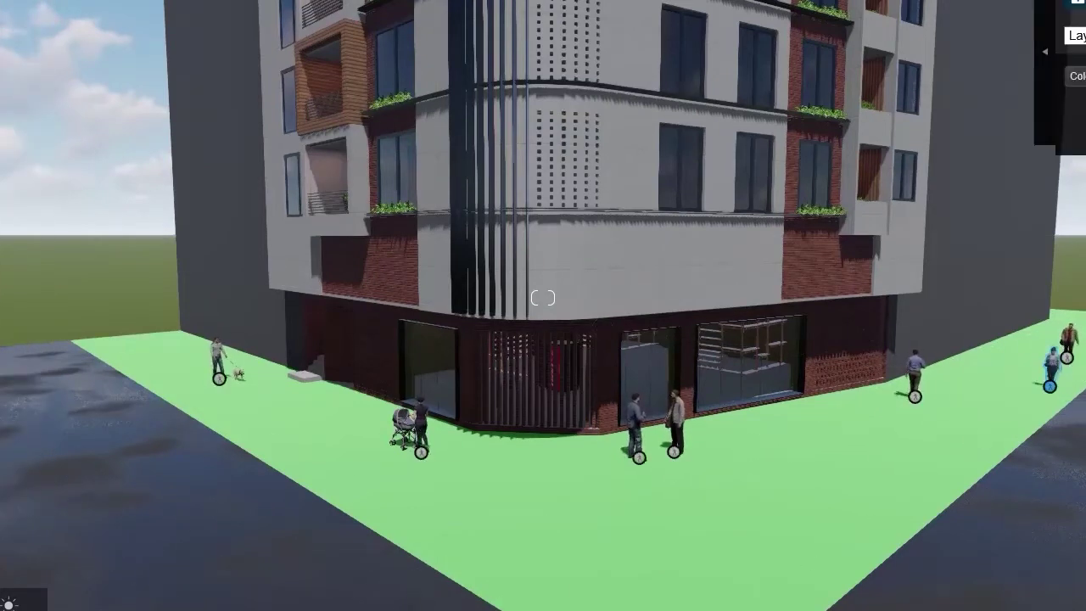
{"action": "left_click", "coordinate": [100, 609]}
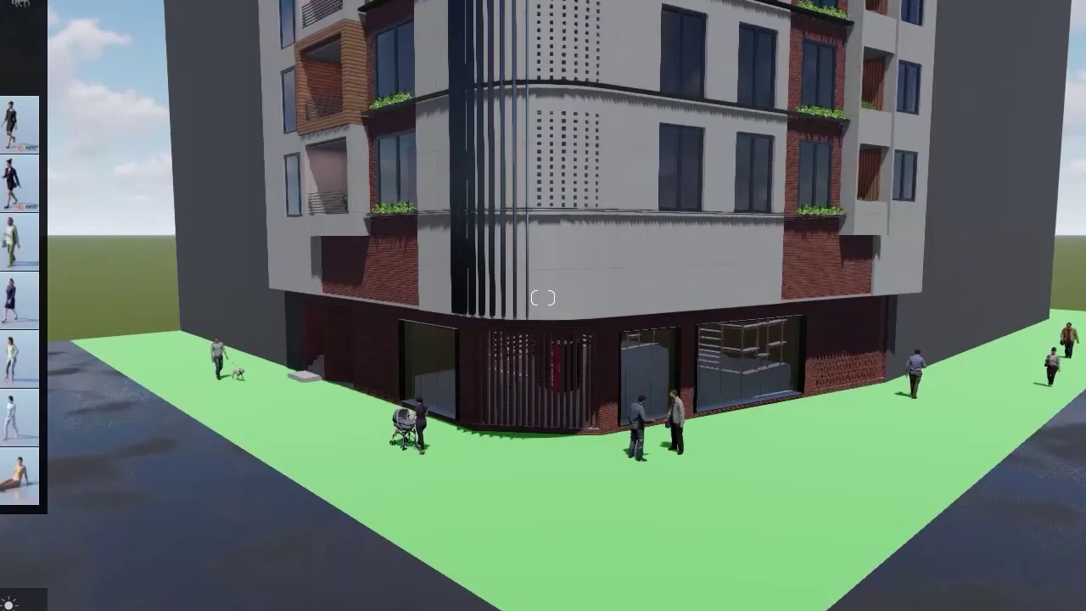
- Place the long-haired woman in the dark red top near the road edge of the shop-side sidewalk and turn her toward the corner
{"action": "scroll", "coordinate": [20, 302], "scroll_direction": "down", "scroll_amount": 3}
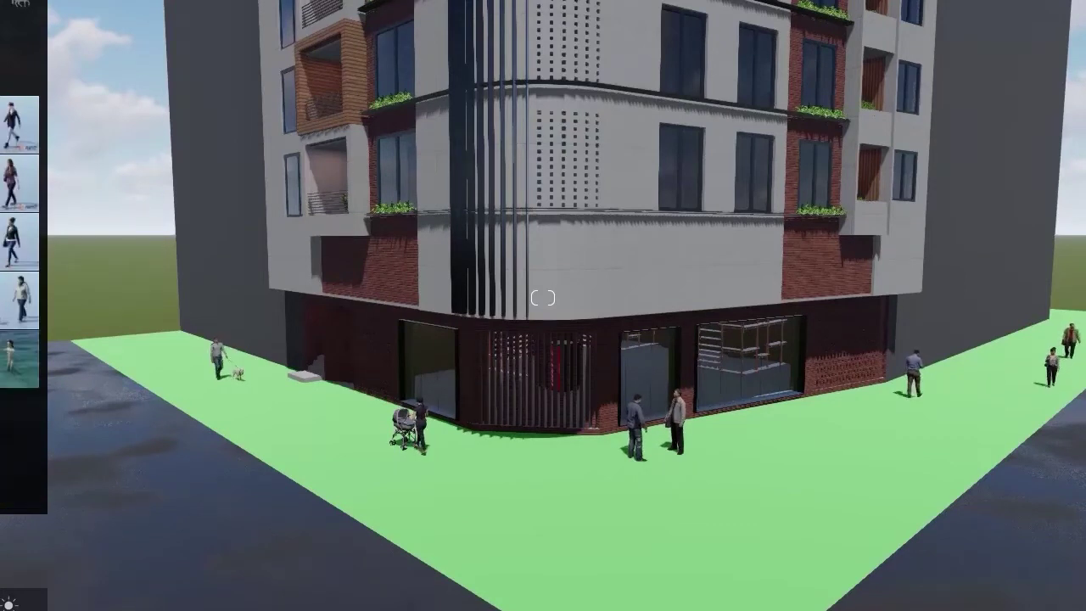
{"action": "left_click", "coordinate": [8, 185]}
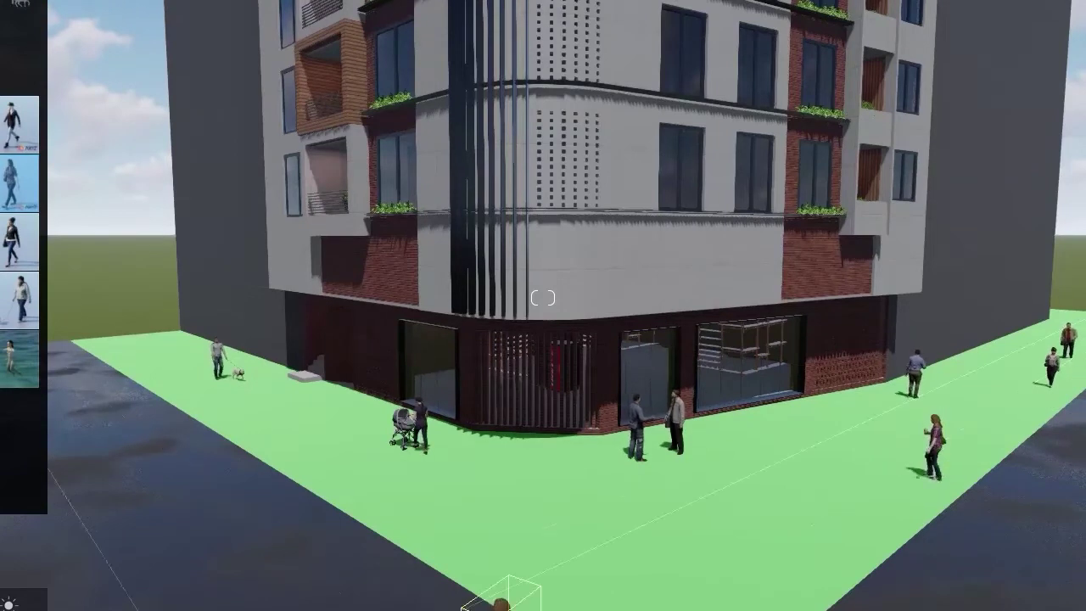
{"action": "left_click", "coordinate": [928, 482]}
{"action": "left_click_drag", "start_coordinate": [918, 489], "coordinate": [889, 509]}
{"action": "left_click", "coordinate": [99, 609]}
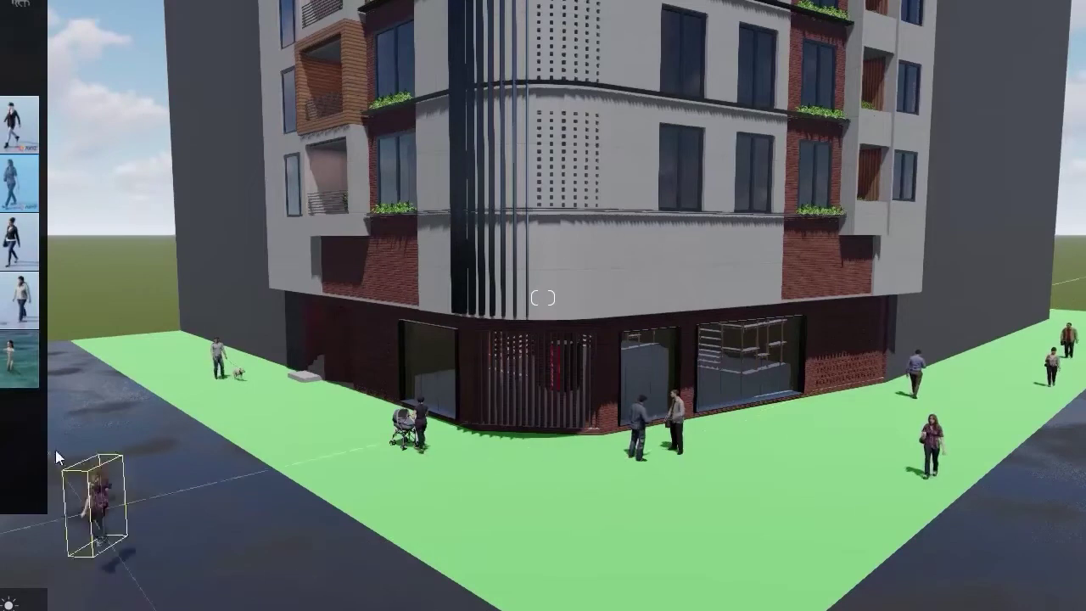
- Place the walking figure in a brown jacket and jeans at the front corner of the sidewalk and rotate it toward the shop side
{"action": "mouse_move", "coordinate": [19, 358]}
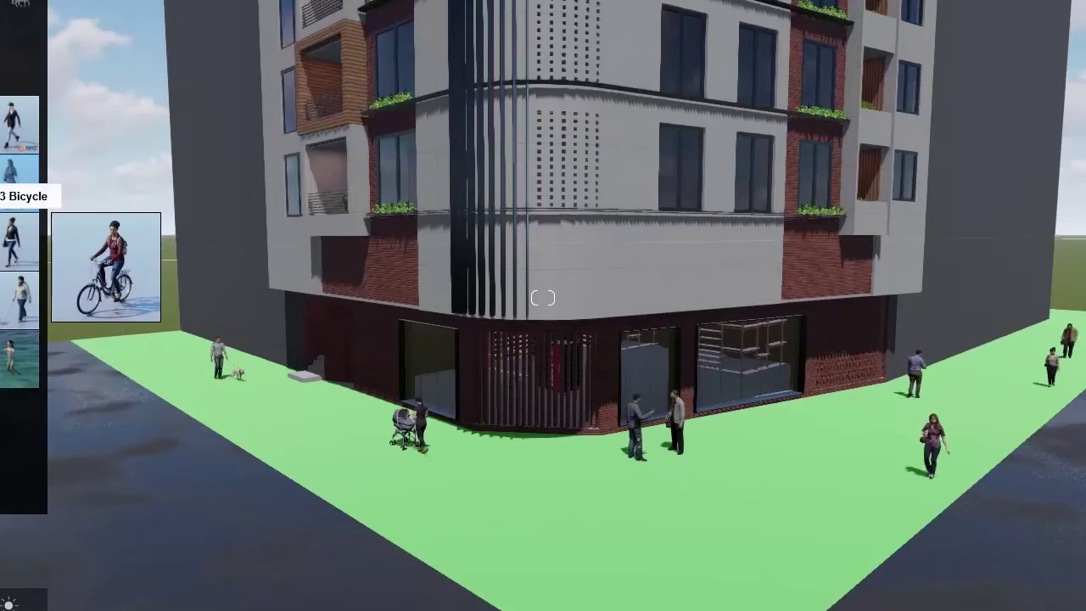
{"action": "left_click", "coordinate": [18, 233]}
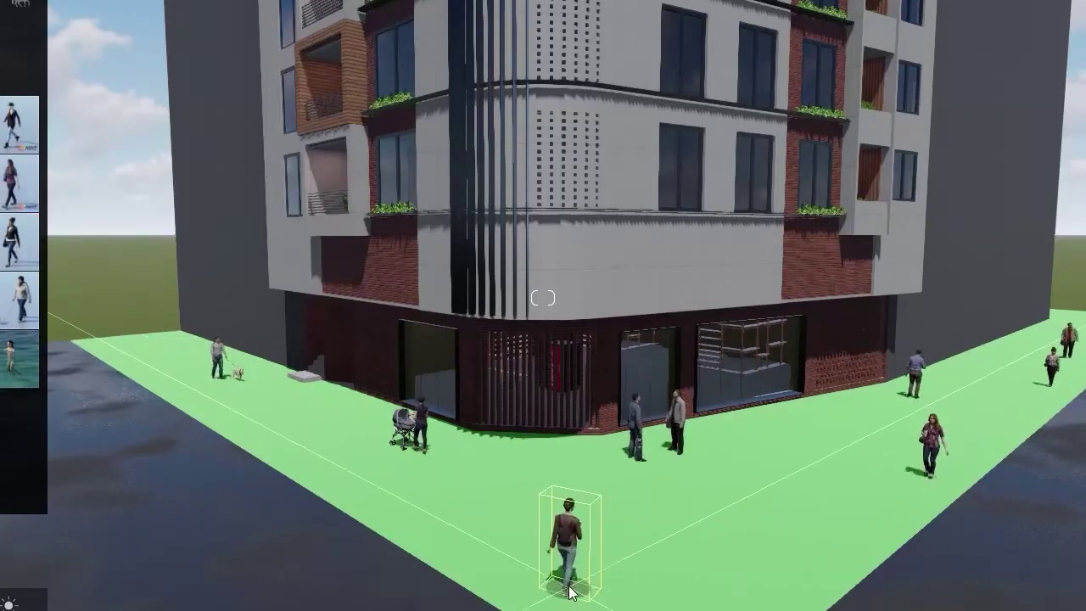
{"action": "left_click", "coordinate": [566, 586]}
{"action": "left_click", "coordinate": [568, 582]}
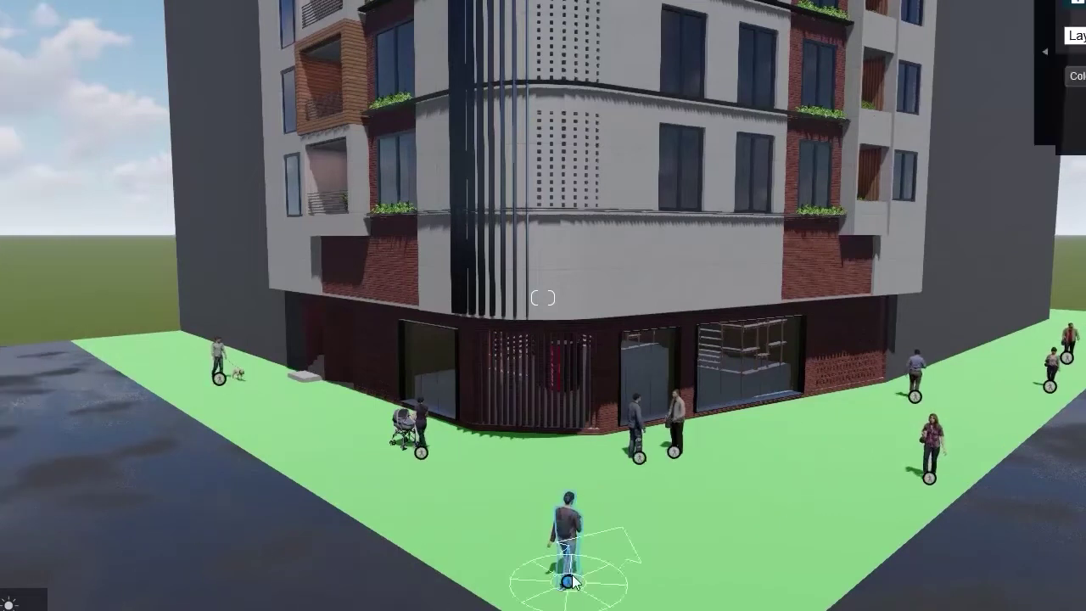
{"action": "left_click", "coordinate": [643, 558]}
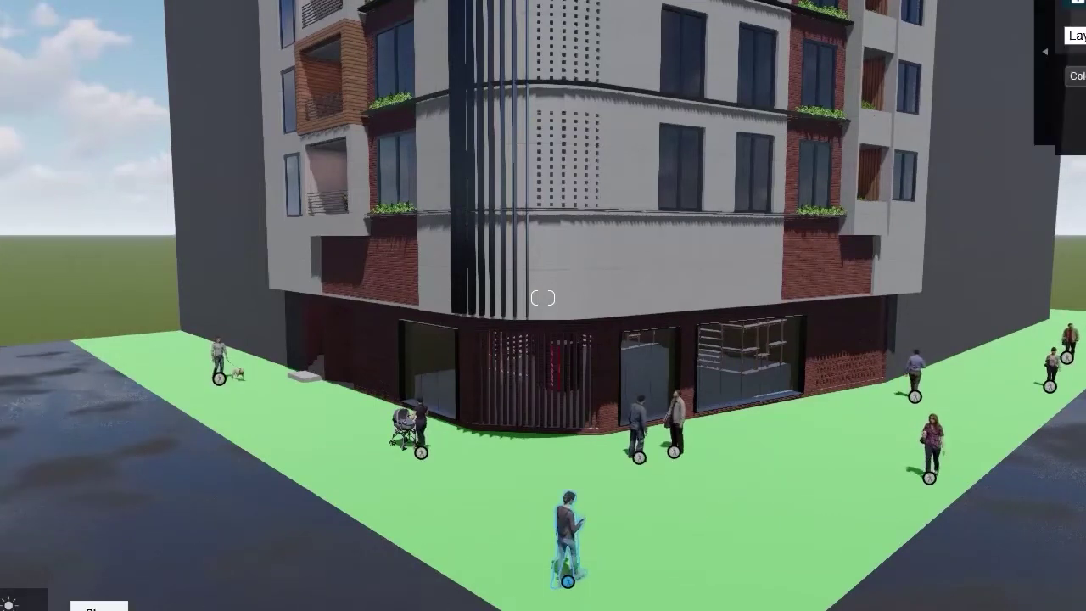
- Place the walking man in a dark red shirt beside the phone-holding man at the front corner and rotate him toward the shop side
{"action": "left_click", "coordinate": [99, 610]}
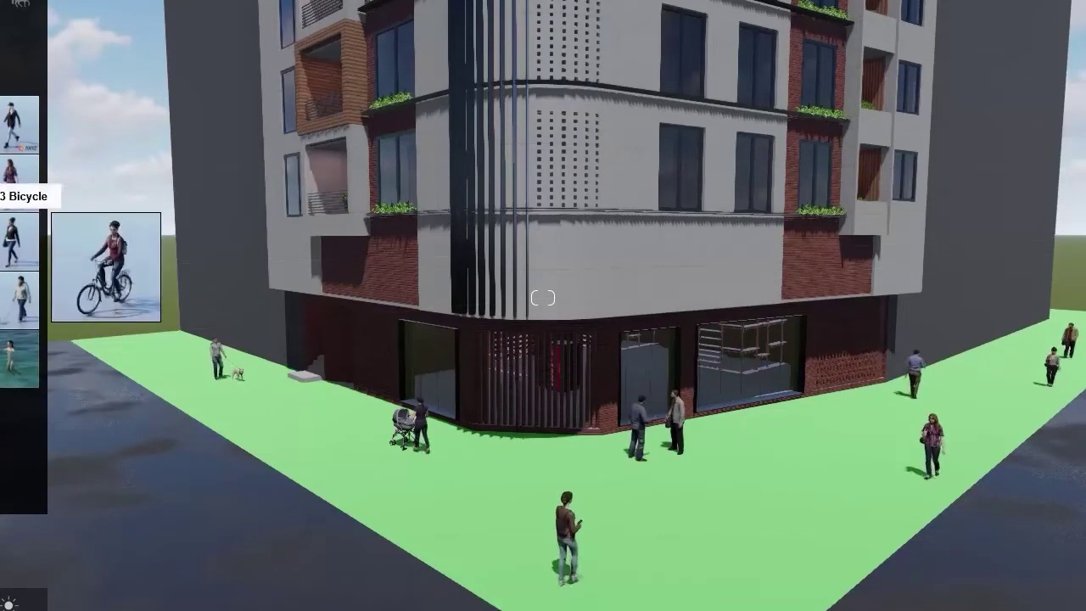
{"action": "left_click", "coordinate": [2, 81]}
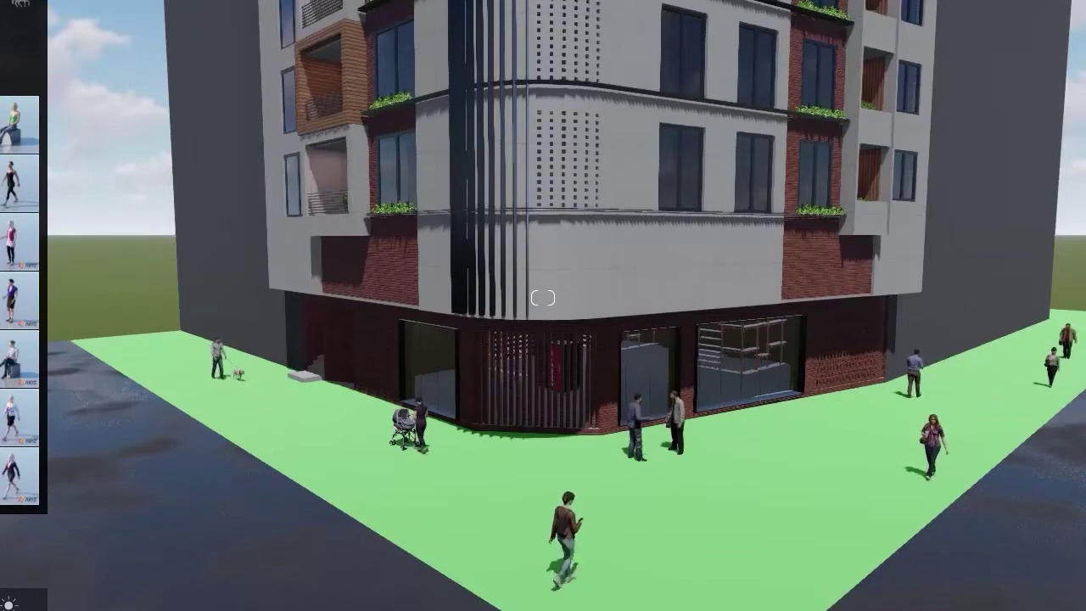
{"action": "left_click", "coordinate": [1, 81]}
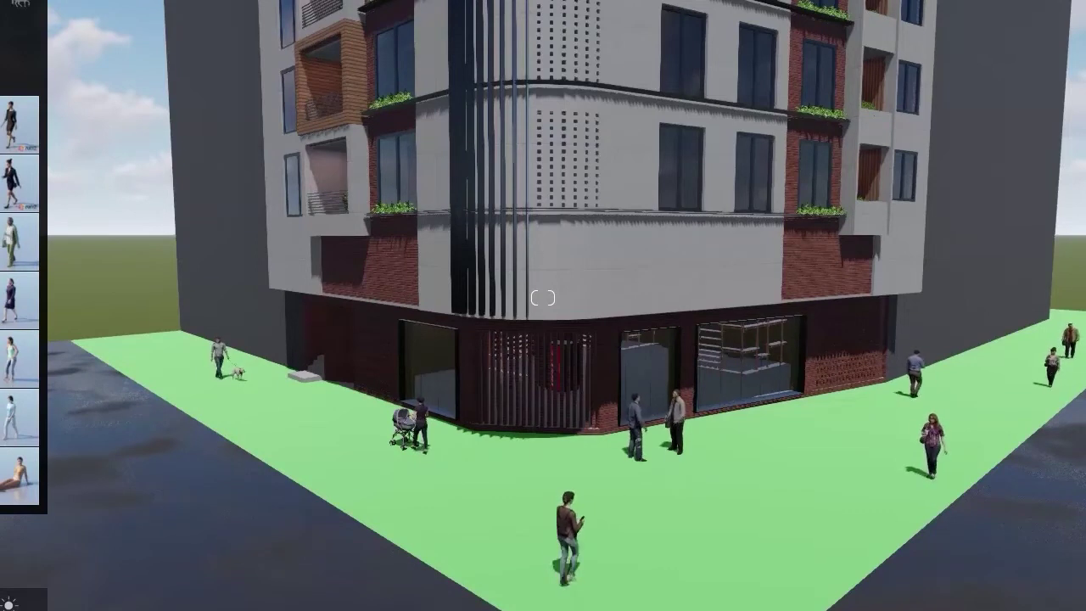
{"action": "left_click", "coordinate": [2, 81]}
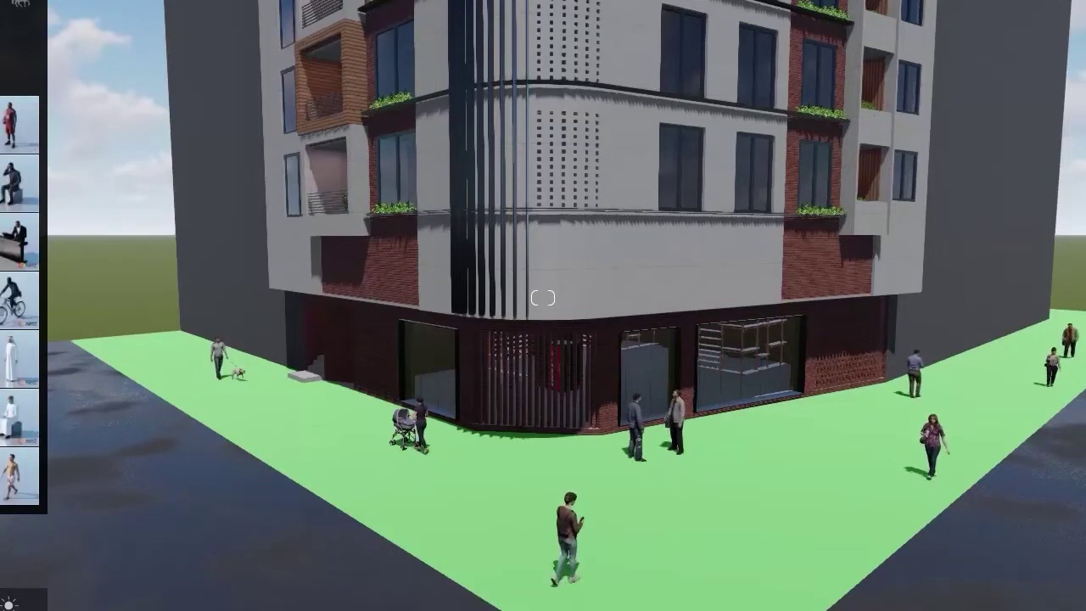
{"action": "left_click", "coordinate": [2, 81]}
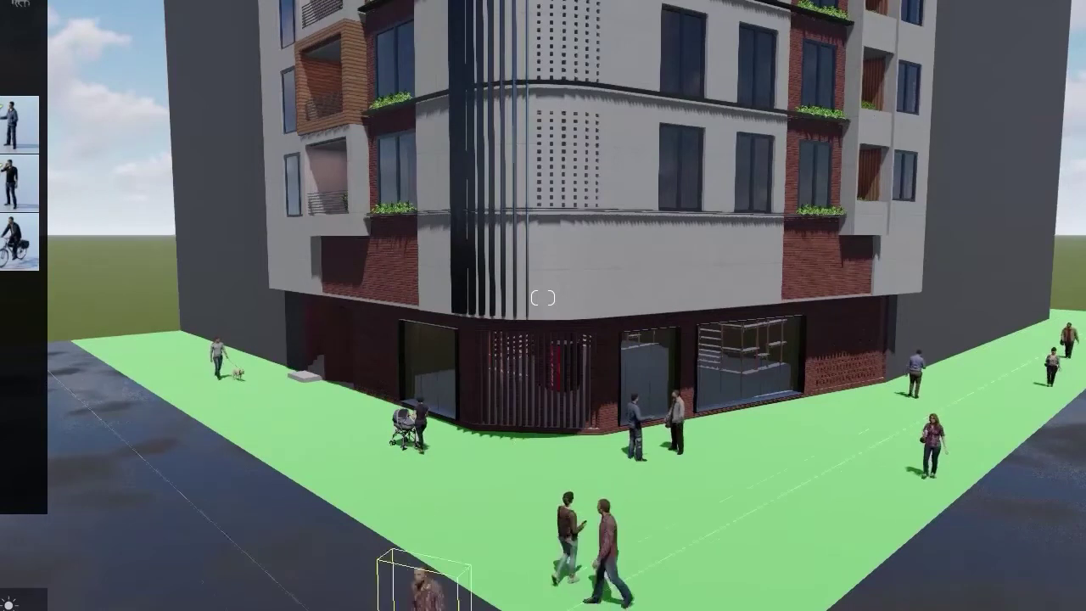
{"action": "left_click", "coordinate": [609, 598]}
{"action": "key", "text": "r"}
{"action": "left_click_drag", "start_coordinate": [601, 604], "coordinate": [677, 556]}
- Place the walking man with a jacket and backpack between the dog walker and the stroller and turn him along the sidewalk
{"action": "left_click", "coordinate": [152, 607]}
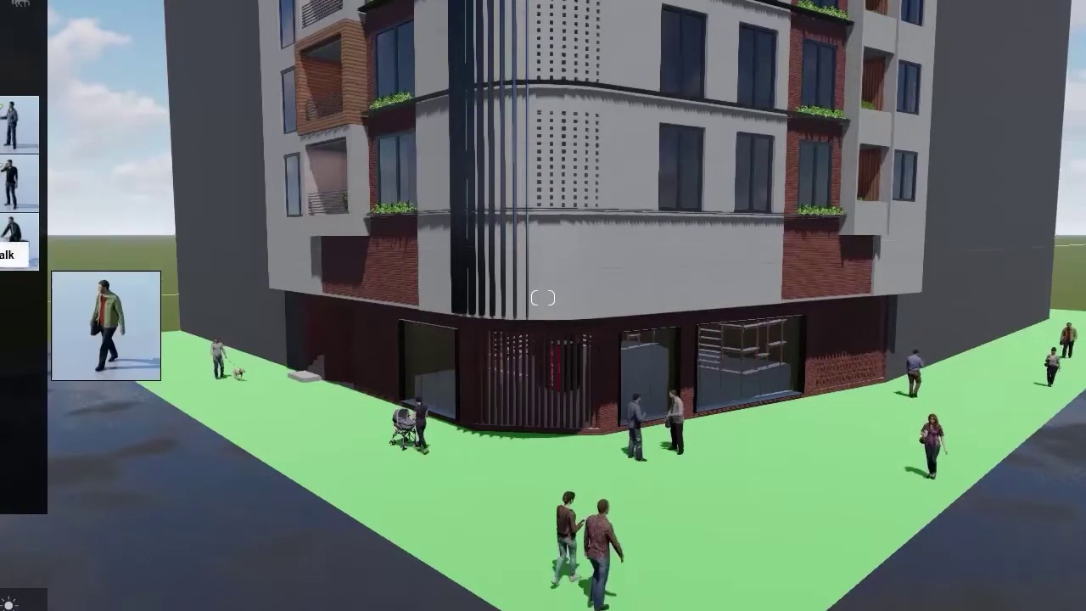
{"action": "mouse_move", "coordinate": [19, 124]}
{"action": "mouse_move", "coordinate": [19, 182]}
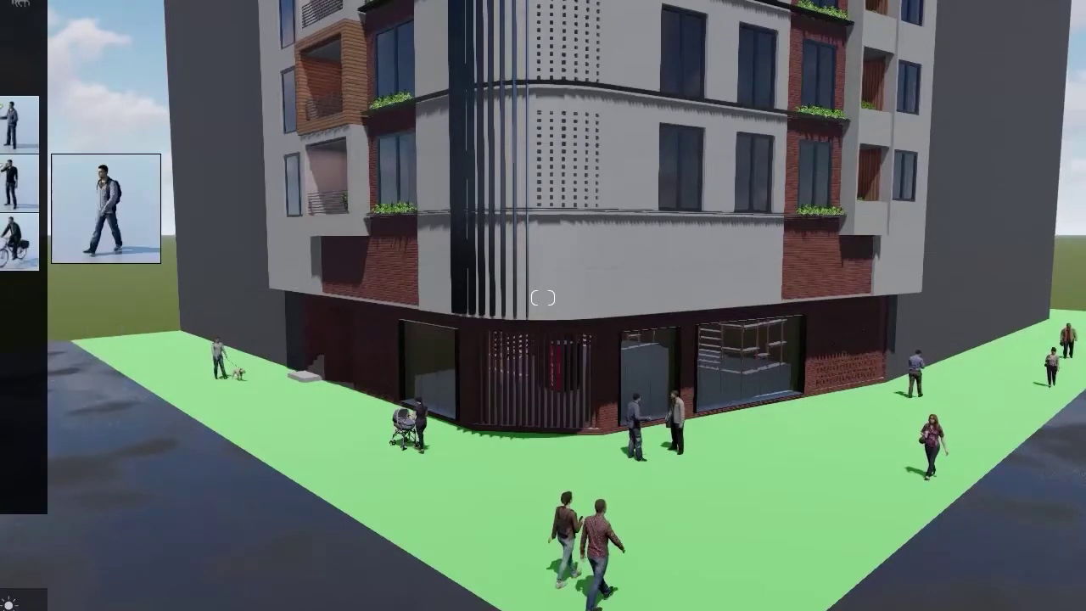
{"action": "left_click", "coordinate": [316, 454]}
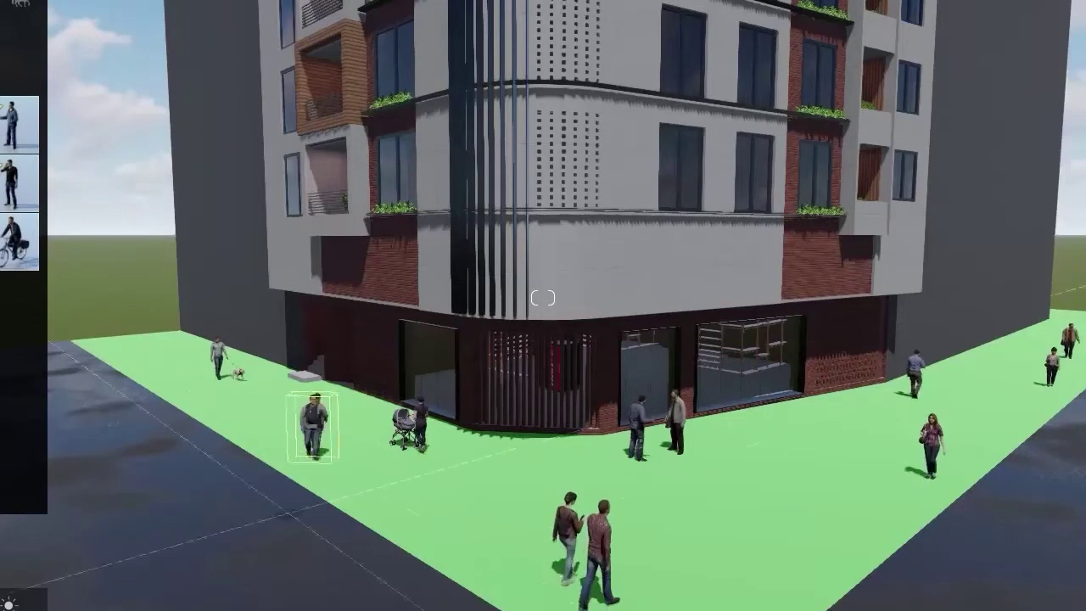
{"action": "key", "text": "Escape"}
{"action": "mouse_move", "coordinate": [320, 461]}
{"action": "left_mouse_down"}
{"action": "mouse_move", "coordinate": [376, 492]}
{"action": "mouse_move", "coordinate": [330, 475]}
{"action": "mouse_move", "coordinate": [338, 472]}
{"action": "left_mouse_up"}
- Replace the sidewalk's plain green colour with a grey stone paving material
{"action": "left_click", "coordinate": [8, 609]}
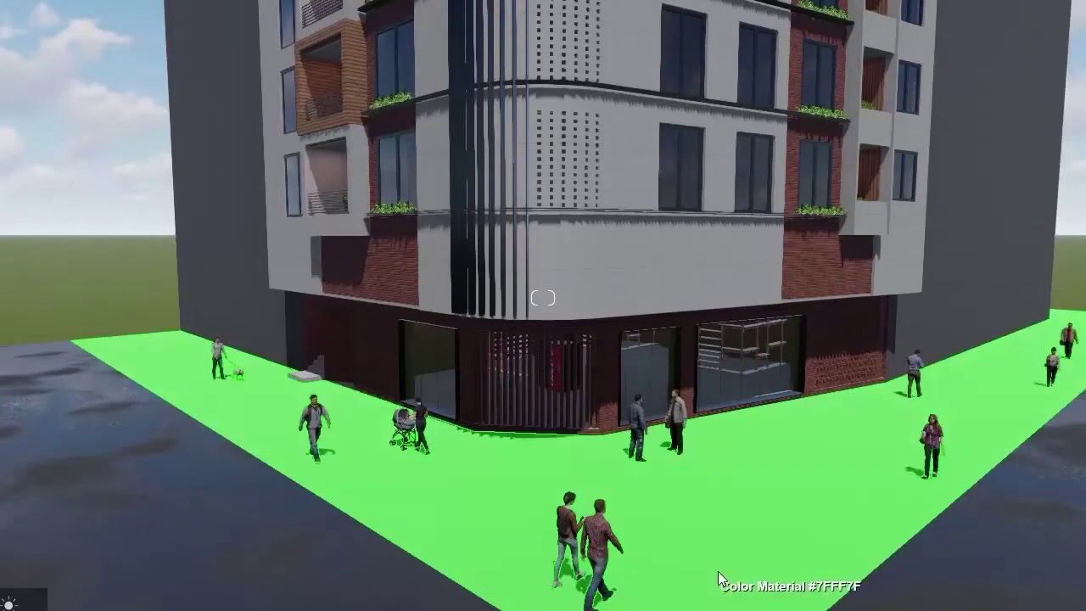
{"action": "left_click", "coordinate": [719, 572]}
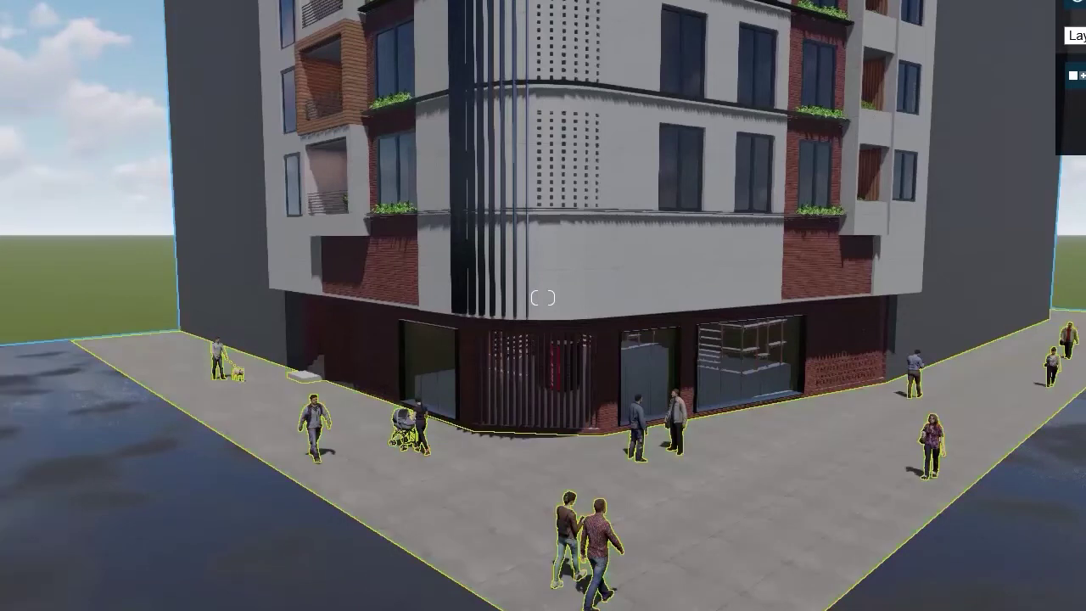
{"action": "right_click_drag", "start_coordinate": [258, 377], "coordinate": [277, 382]}
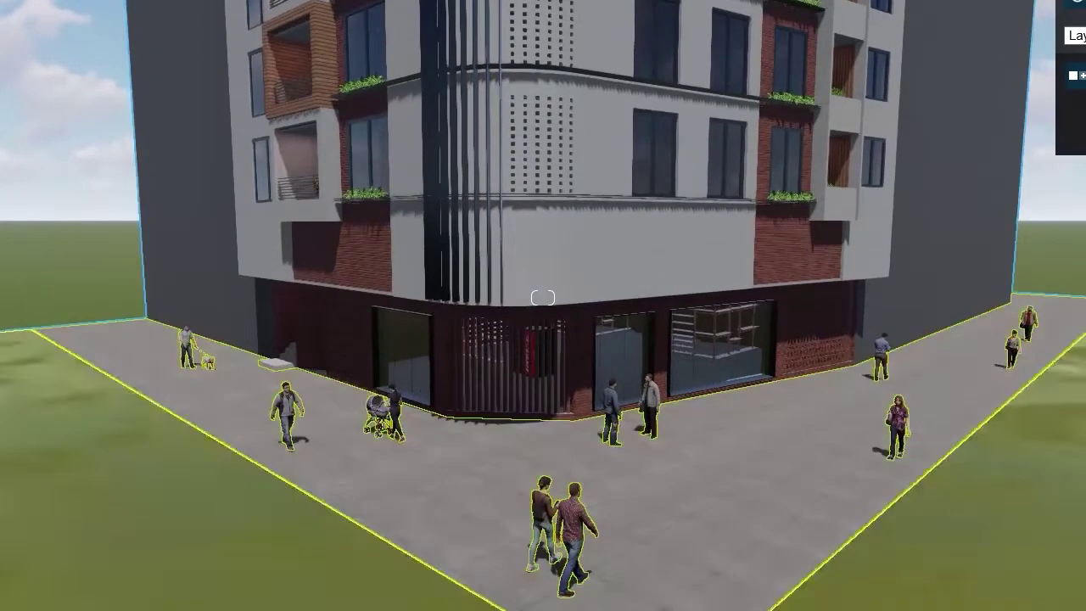
{"action": "left_click", "coordinate": [6, 507]}
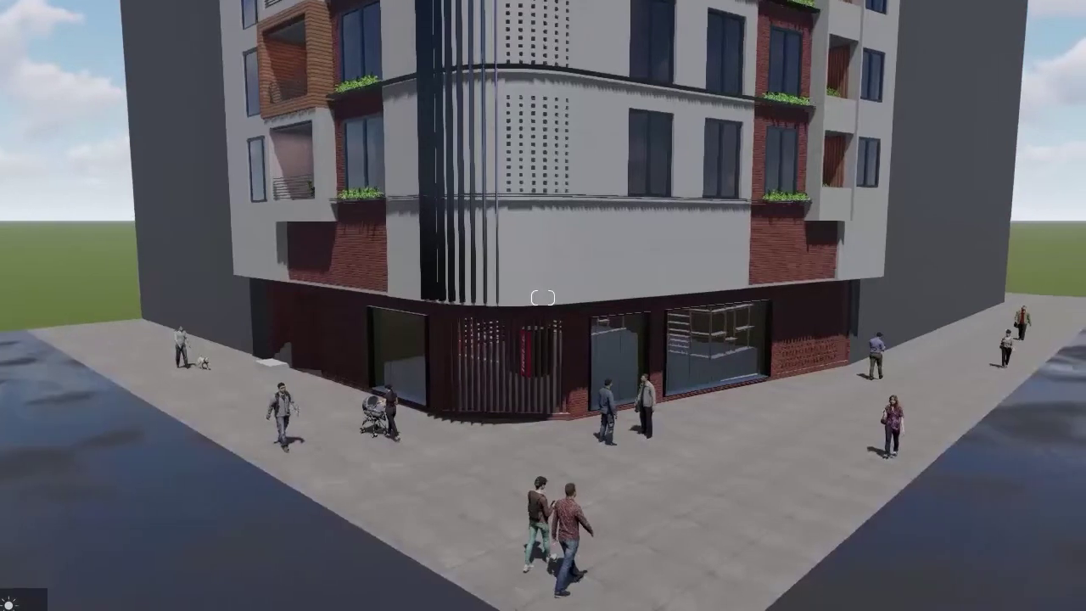
{"action": "right_click_drag", "start_coordinate": [246, 484], "coordinate": [284, 484]}
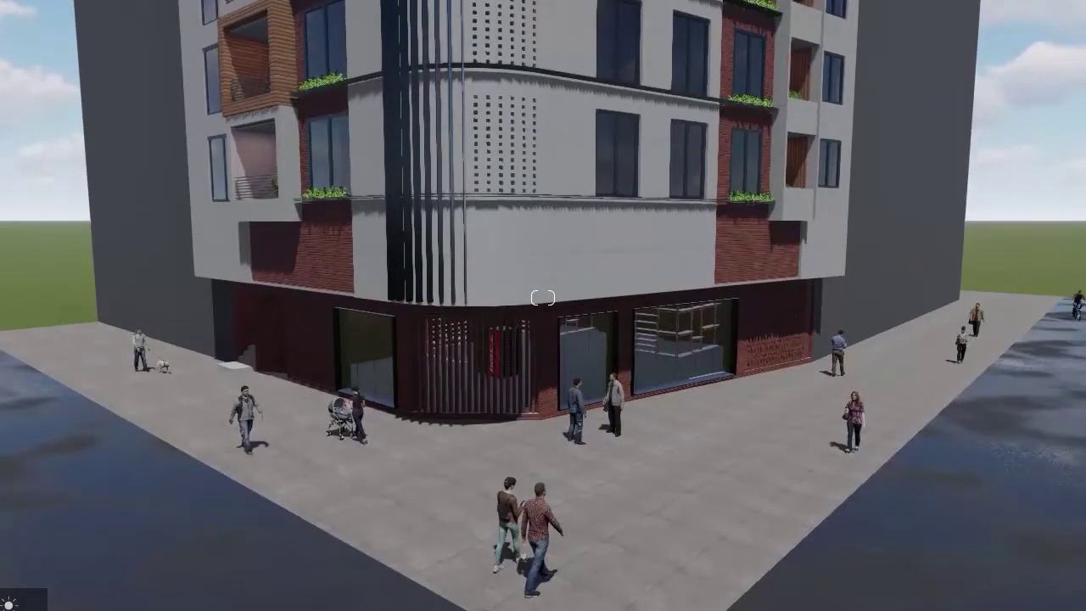
- Apply a 3D grass material to the yellow planting strips along the sidewalk edges
{"action": "left_click", "coordinate": [9, 608]}
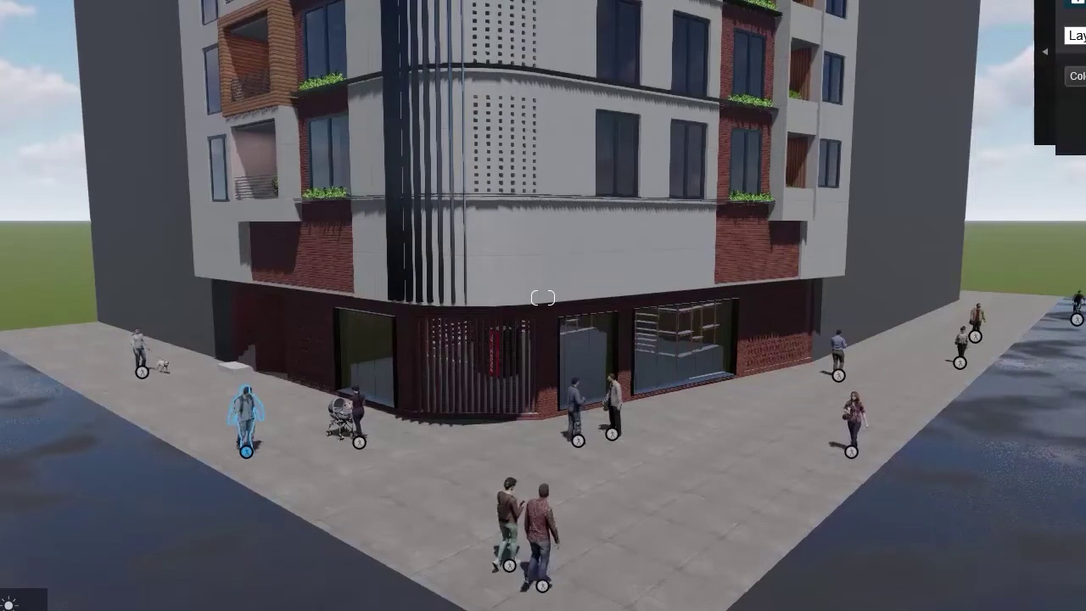
{"action": "left_click", "coordinate": [9, 608]}
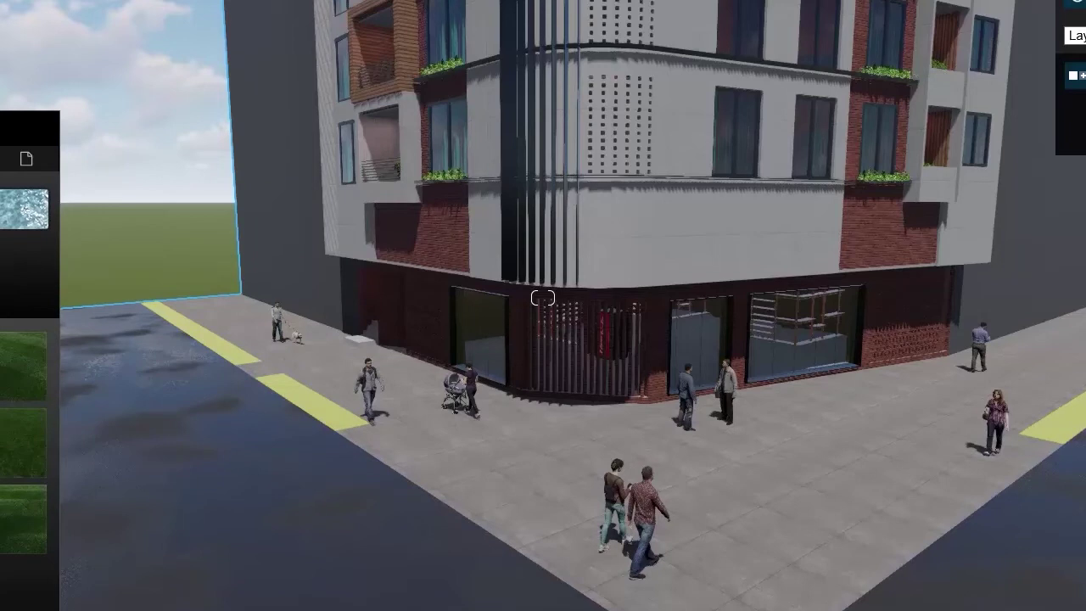
{"action": "left_click", "coordinate": [23, 442]}
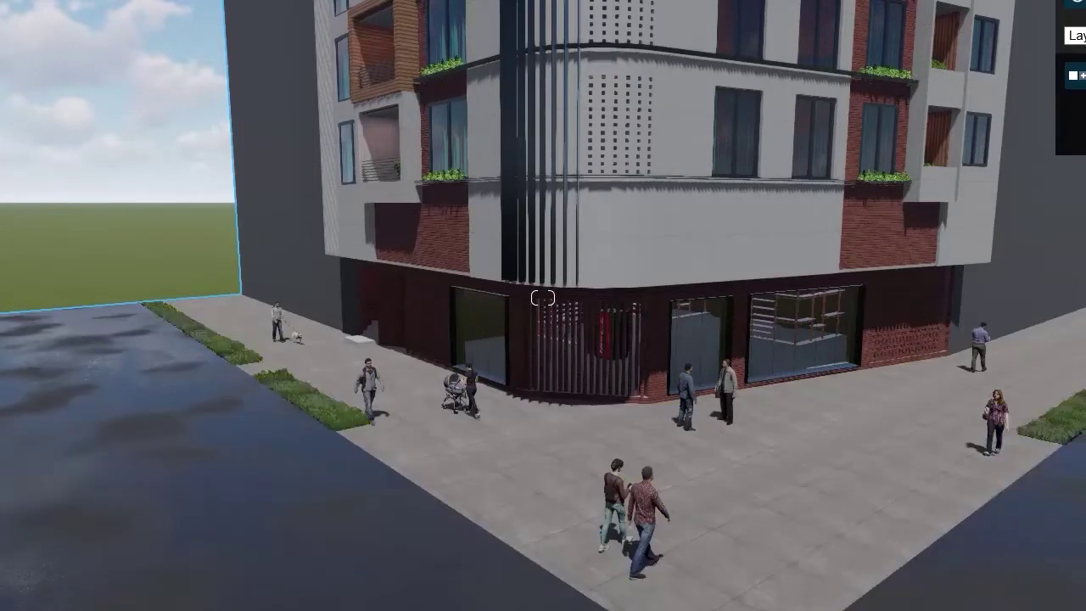
- Place a large branching tree on the far planting strip of the entrance-side sidewalk and adjust its rotation
{"action": "left_click", "coordinate": [24, 606]}
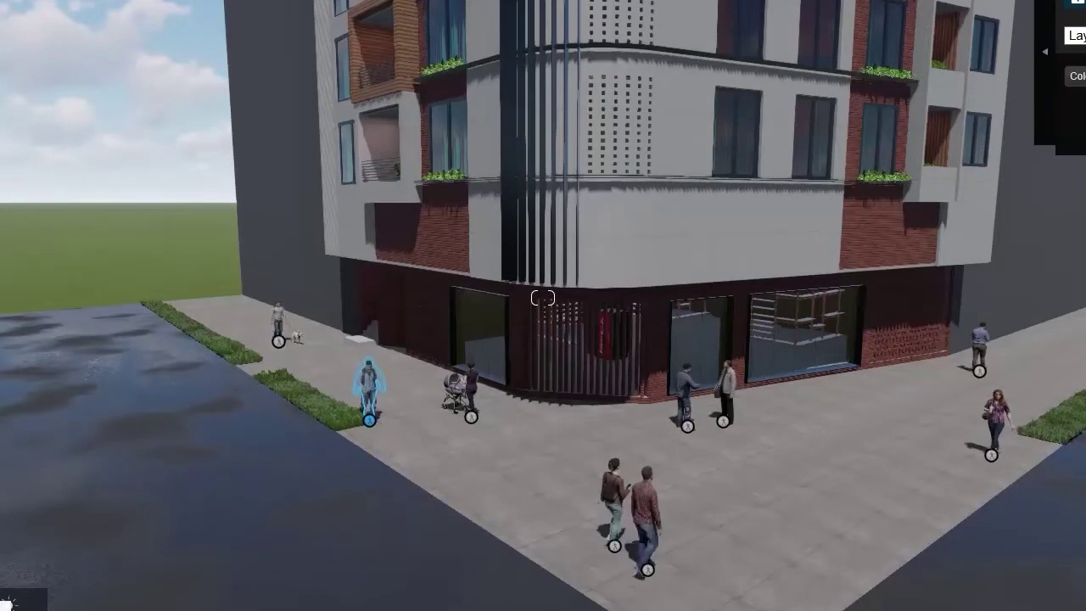
{"action": "left_click", "coordinate": [199, 332]}
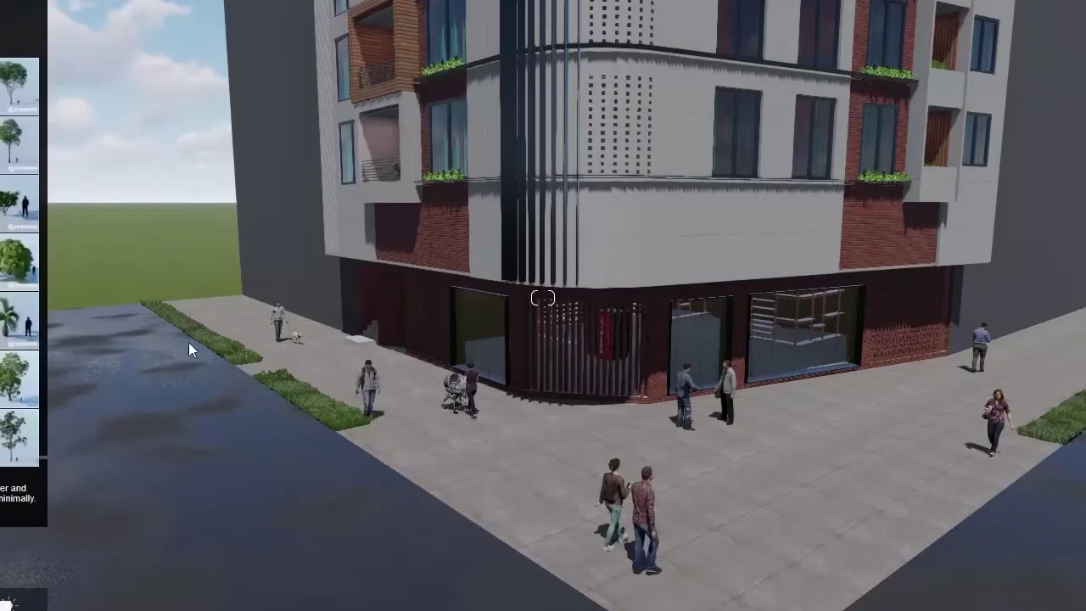
{"action": "mouse_move", "coordinate": [16, 83]}
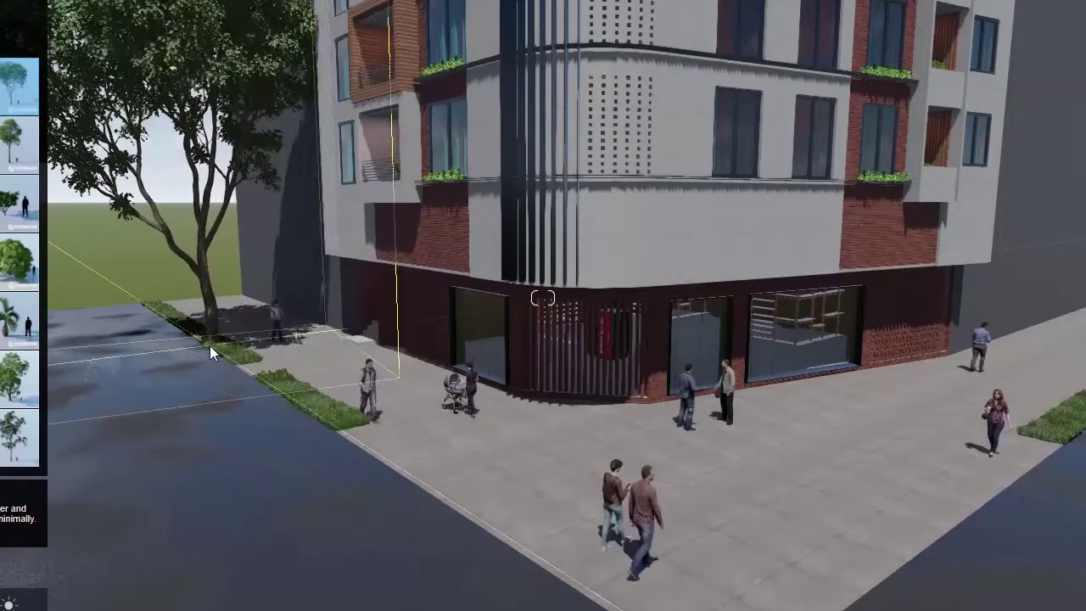
{"action": "left_click", "coordinate": [210, 344]}
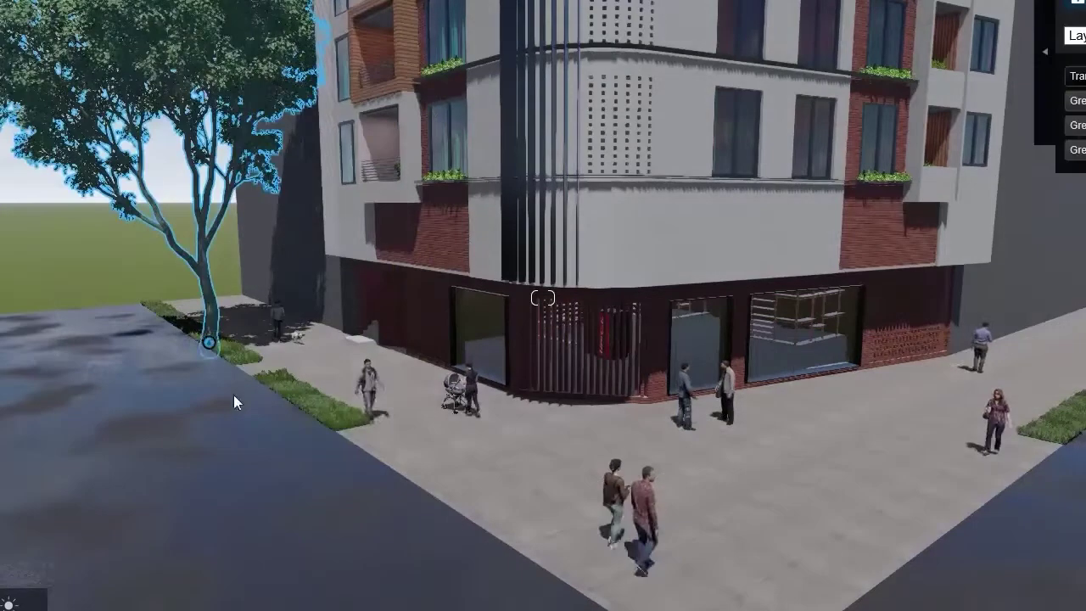
{"action": "left_click_drag", "start_coordinate": [214, 348], "coordinate": [249, 357]}
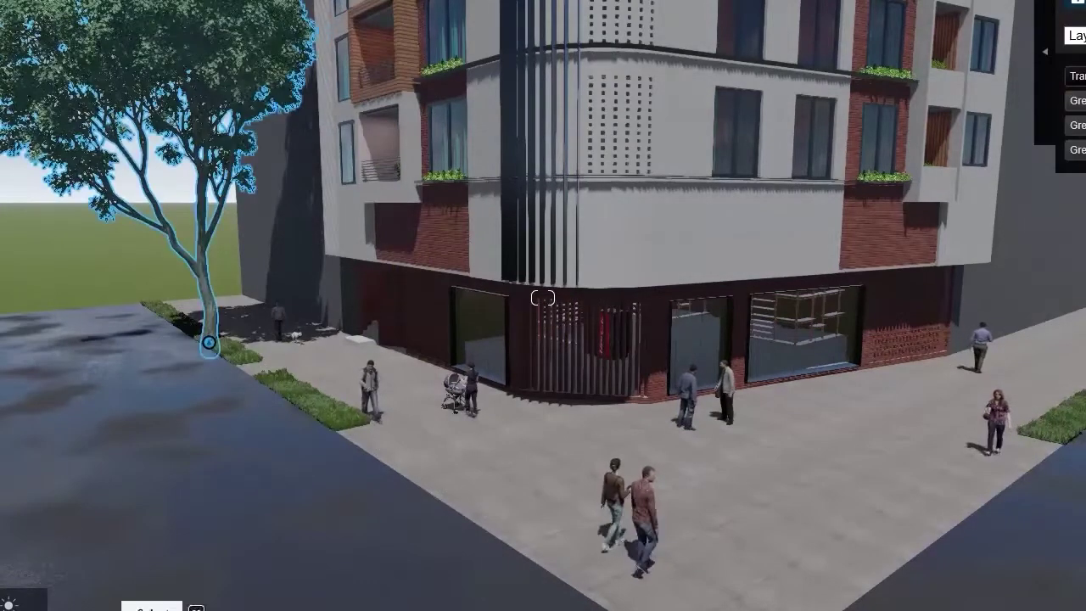
- Add a bright green bushy tree on the nearer entrance-side strip and a small dark green tree at the far strip's end
{"action": "left_click", "coordinate": [99, 610]}
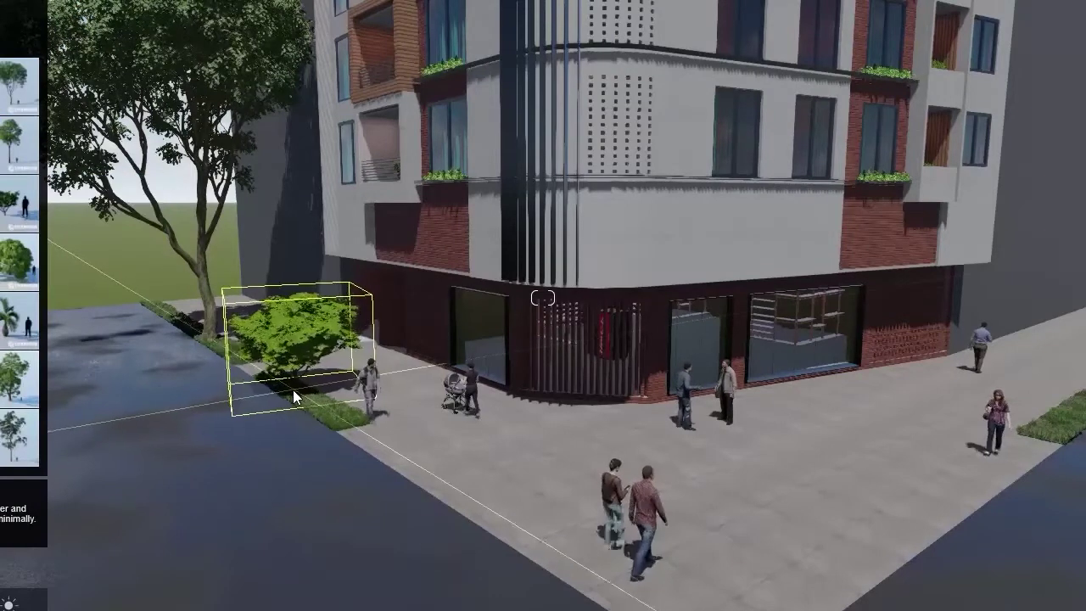
{"action": "left_click", "coordinate": [291, 390]}
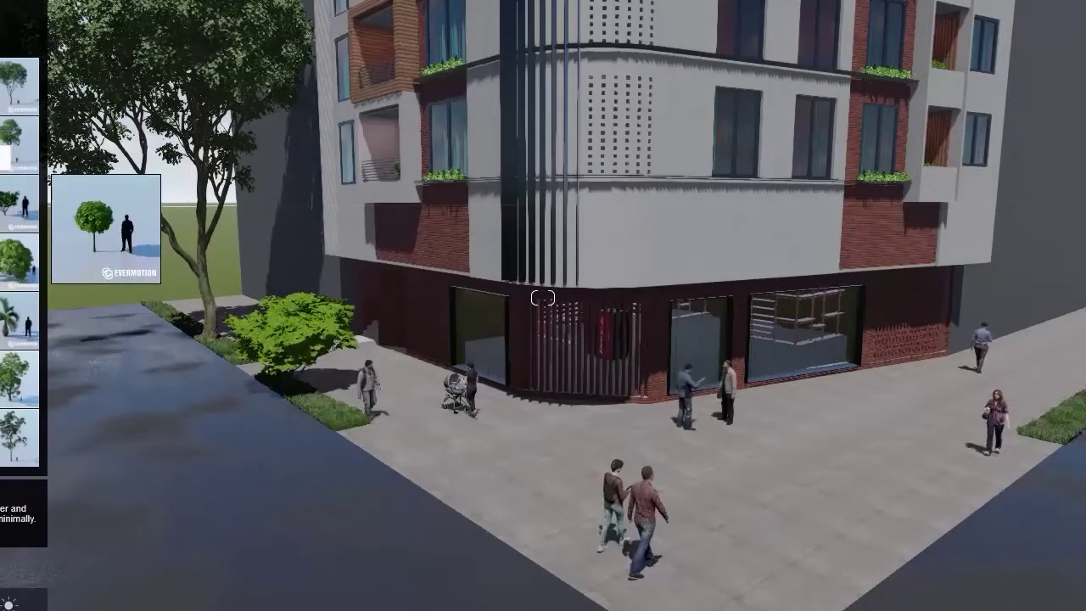
{"action": "left_click", "coordinate": [11, 207]}
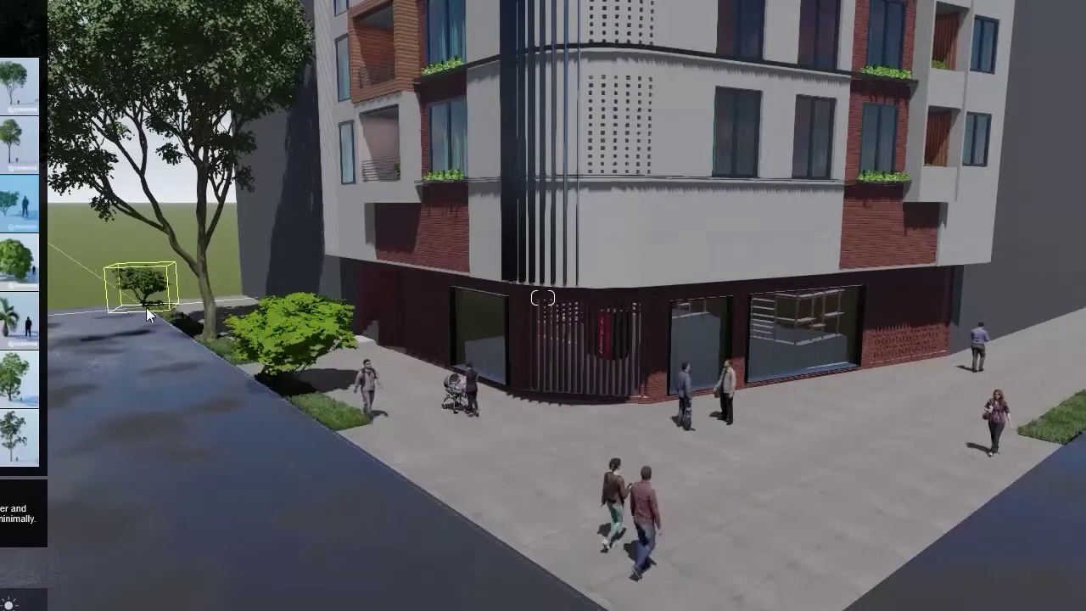
{"action": "left_click", "coordinate": [166, 316]}
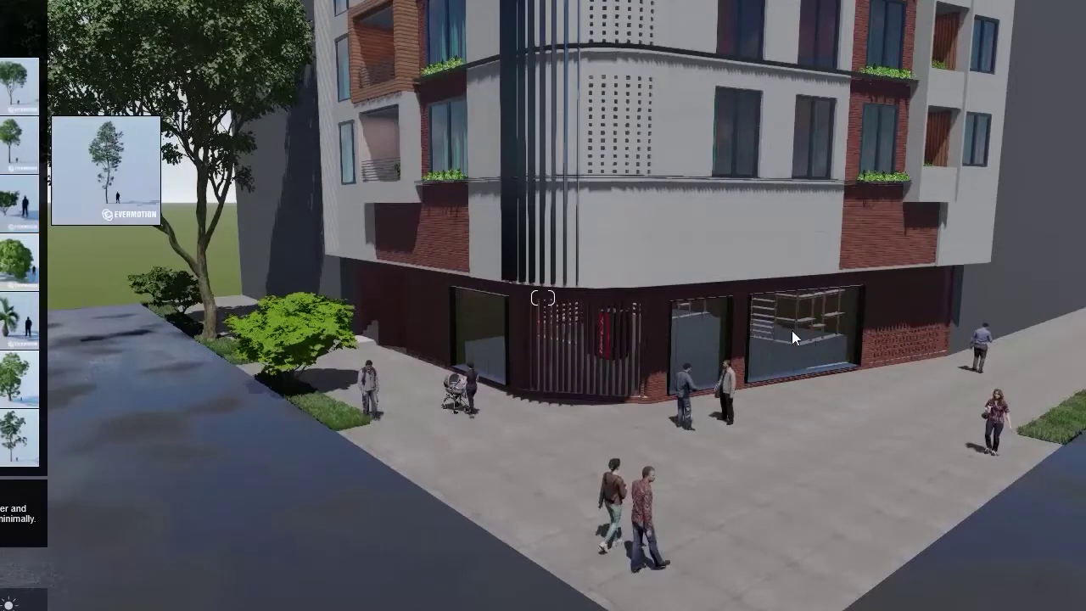
- Line the grass strips of the shop-side sidewalk with tall slender trees
{"action": "left_click", "coordinate": [1065, 426]}
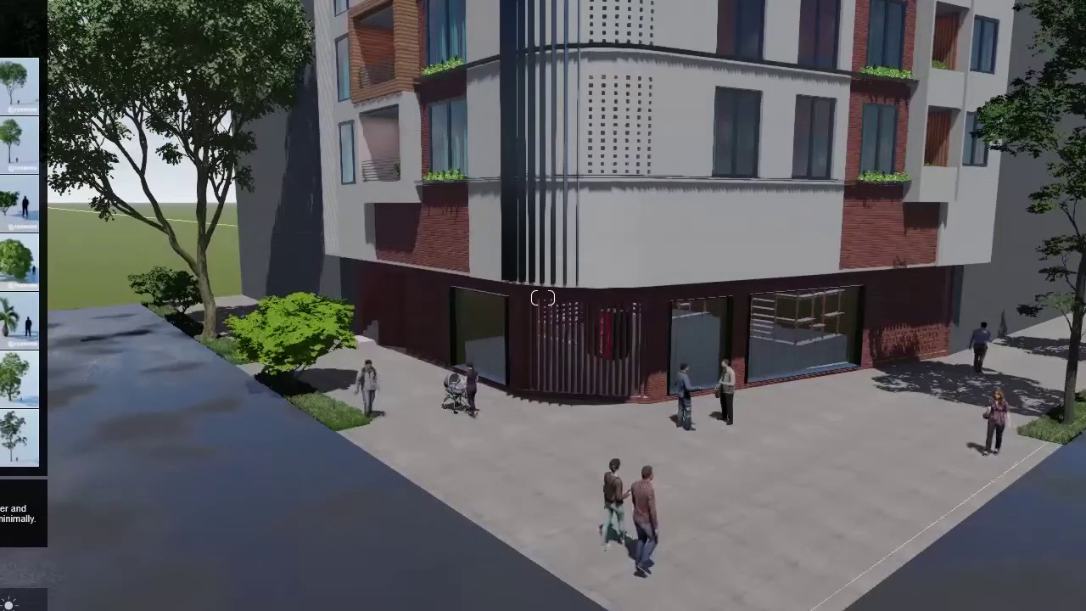
{"action": "right_click_drag", "start_coordinate": [942, 382], "coordinate": [1074, 365]}
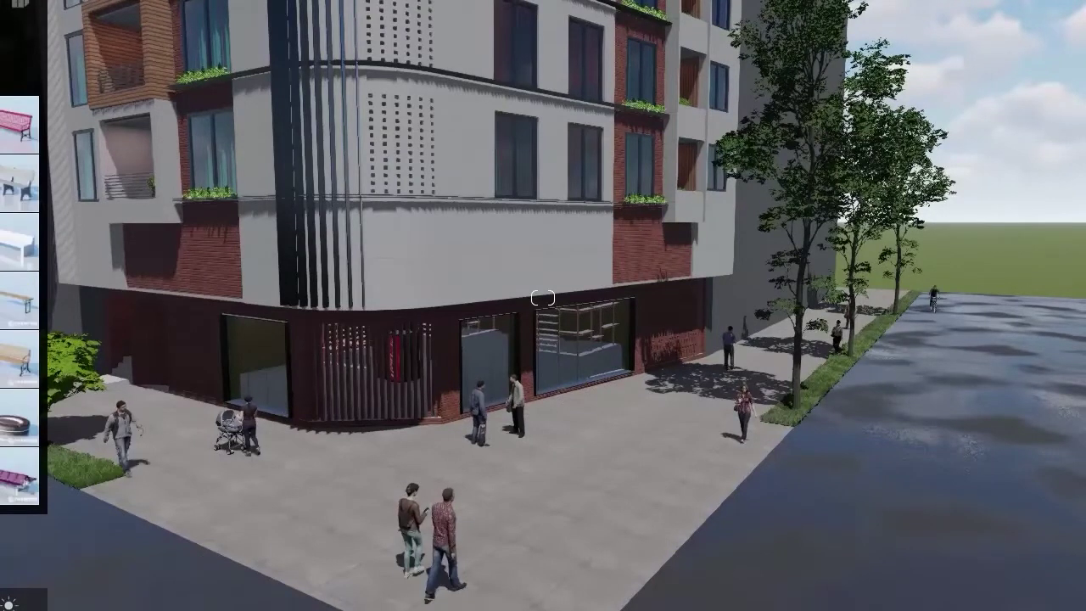
- Place a traffic light at the front corner of the sidewalk and rotate its lamps toward the road
{"action": "scroll", "coordinate": [21, 305], "scroll_direction": "down", "scroll_amount": 3}
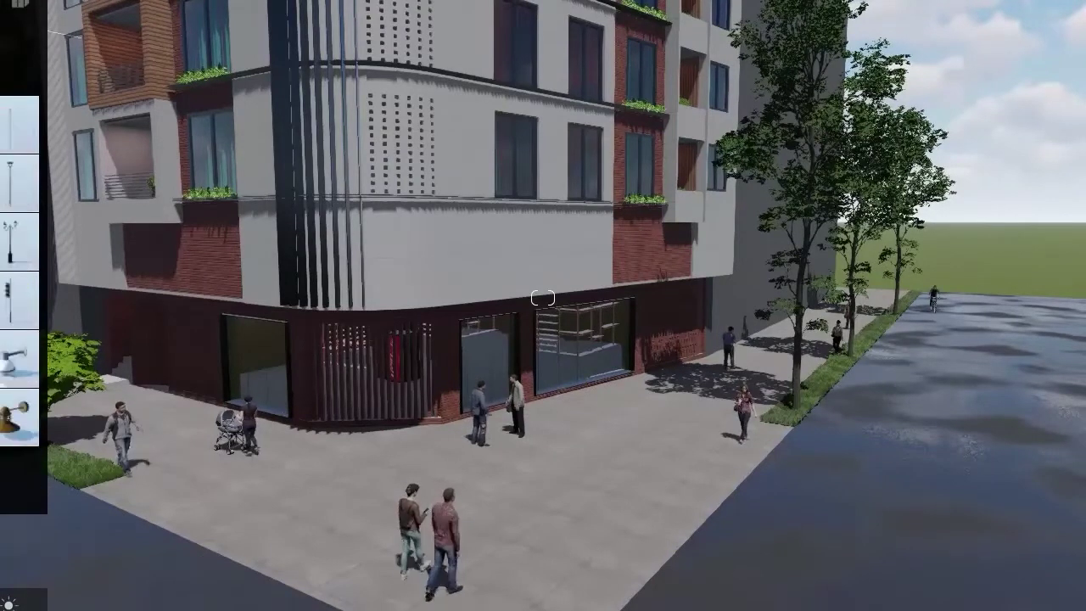
{"action": "left_click", "coordinate": [28, 310]}
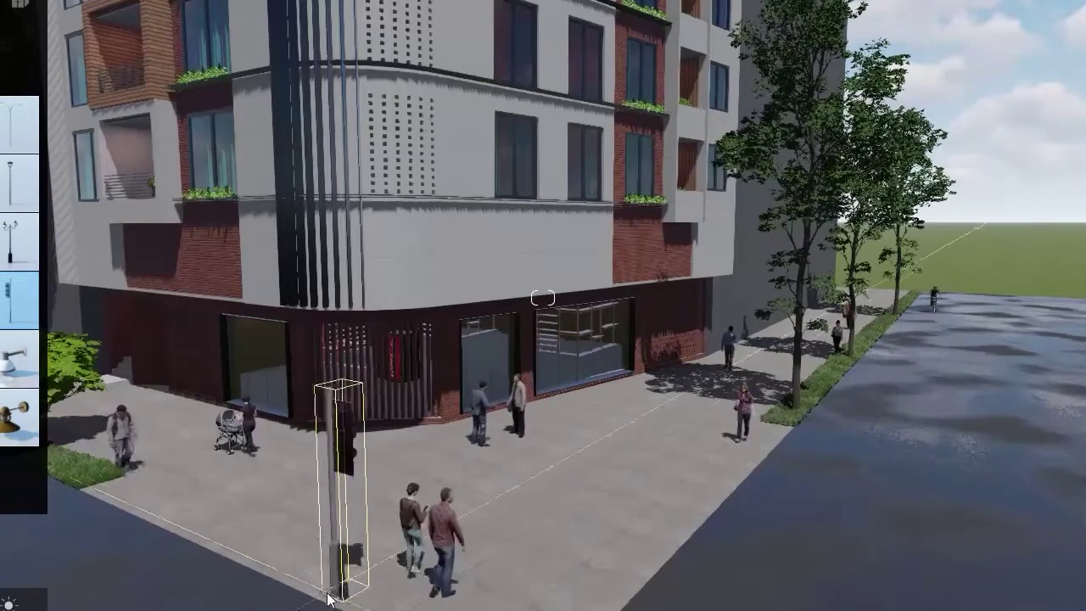
{"action": "left_click", "coordinate": [503, 598]}
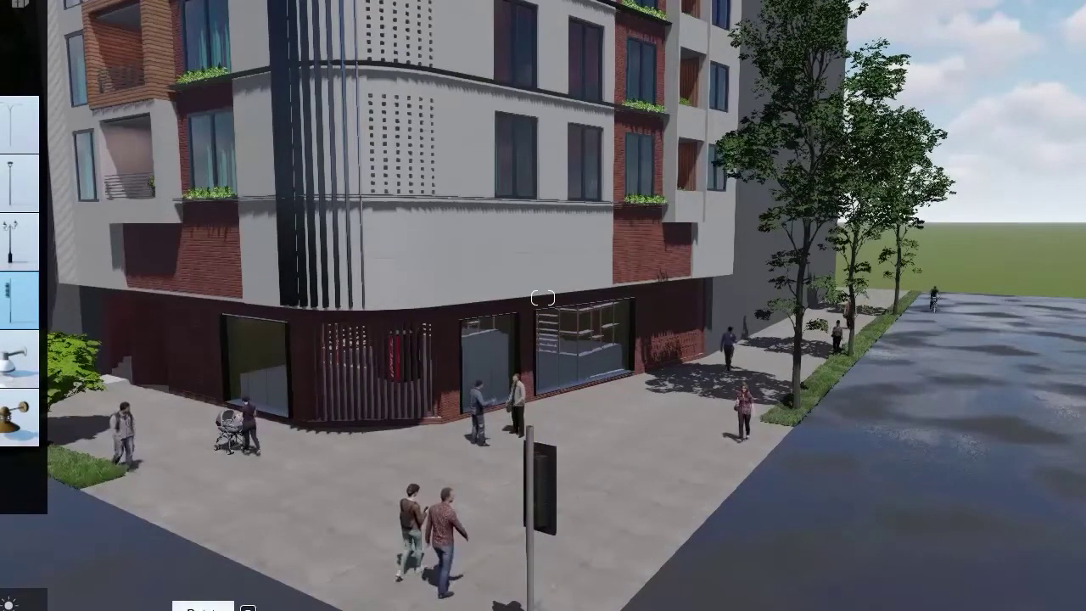
{"action": "key", "text": "Escape"}
{"action": "right_click_drag", "start_coordinate": [531, 607], "coordinate": [593, 544]}
{"action": "left_click_drag", "start_coordinate": [593, 544], "coordinate": [662, 550]}
{"action": "scroll", "coordinate": [652, 475], "scroll_direction": "down", "scroll_amount": 2}
{"action": "right_click_drag", "start_coordinate": [626, 403], "coordinate": [651, 491]}
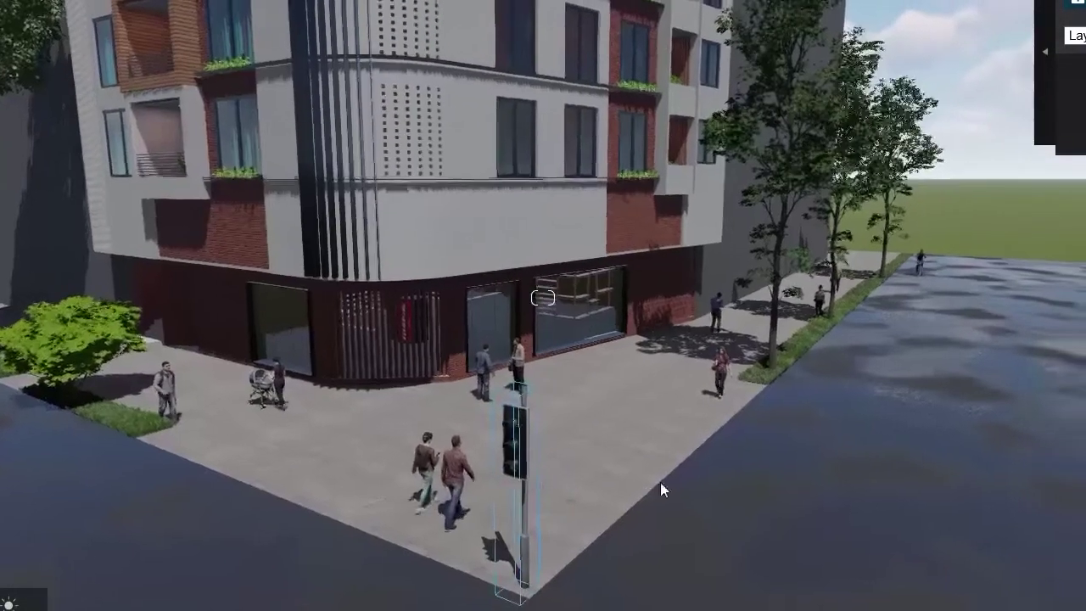
- Place a white SUV from the car library on the road beside the shop-side sidewalk
{"action": "scroll", "coordinate": [650, 490], "scroll_direction": "down", "scroll_amount": 2}
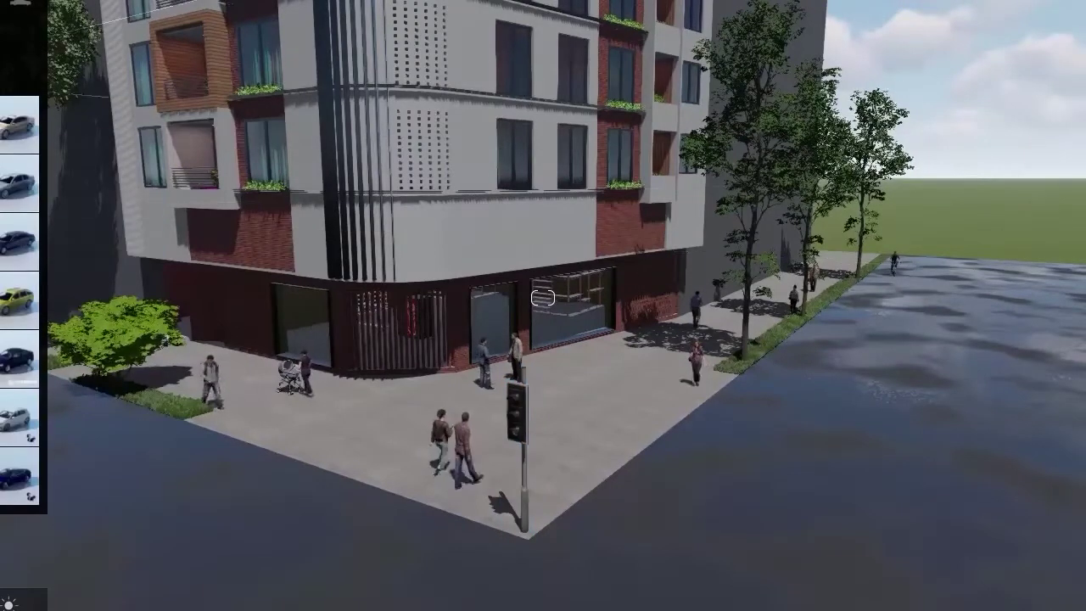
{"action": "scroll", "coordinate": [20, 297], "scroll_direction": "down", "scroll_amount": 5}
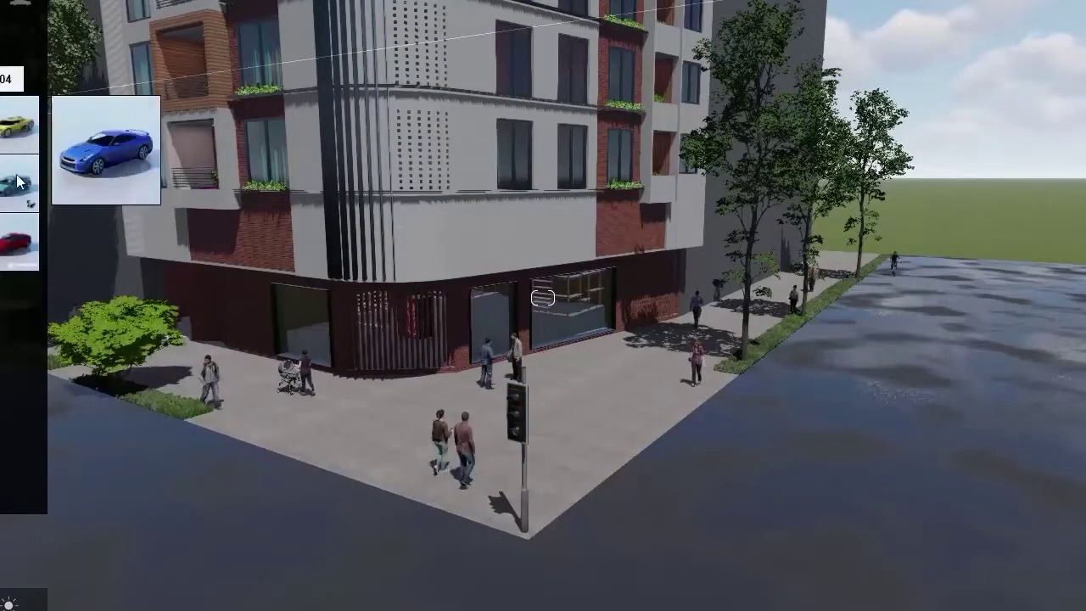
{"action": "scroll", "coordinate": [19, 183], "scroll_direction": "down", "scroll_amount": 2}
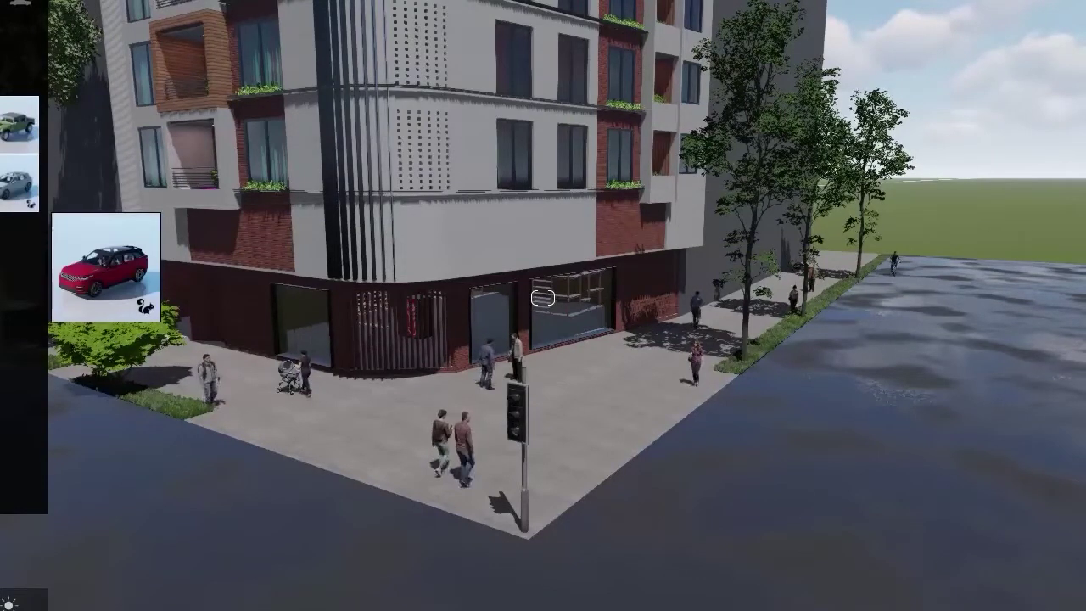
{"action": "left_click", "coordinate": [789, 439]}
{"action": "key", "text": "Escape"}
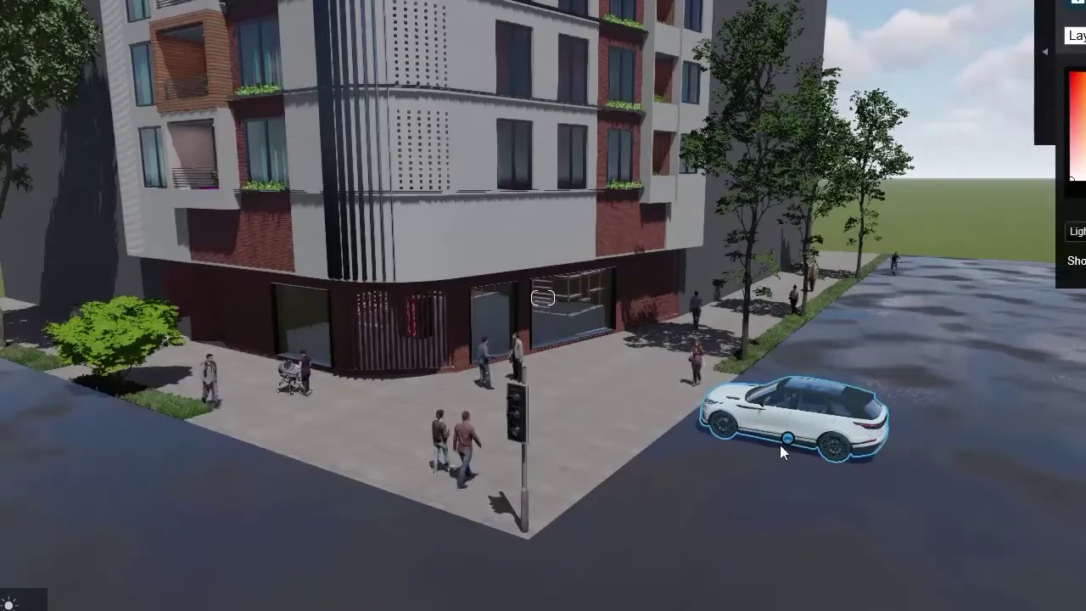
- Turn the white SUV to face along the road and add a blue SUV at the road's far end, facing the same way
{"action": "left_click_drag", "start_coordinate": [786, 444], "coordinate": [759, 493]}
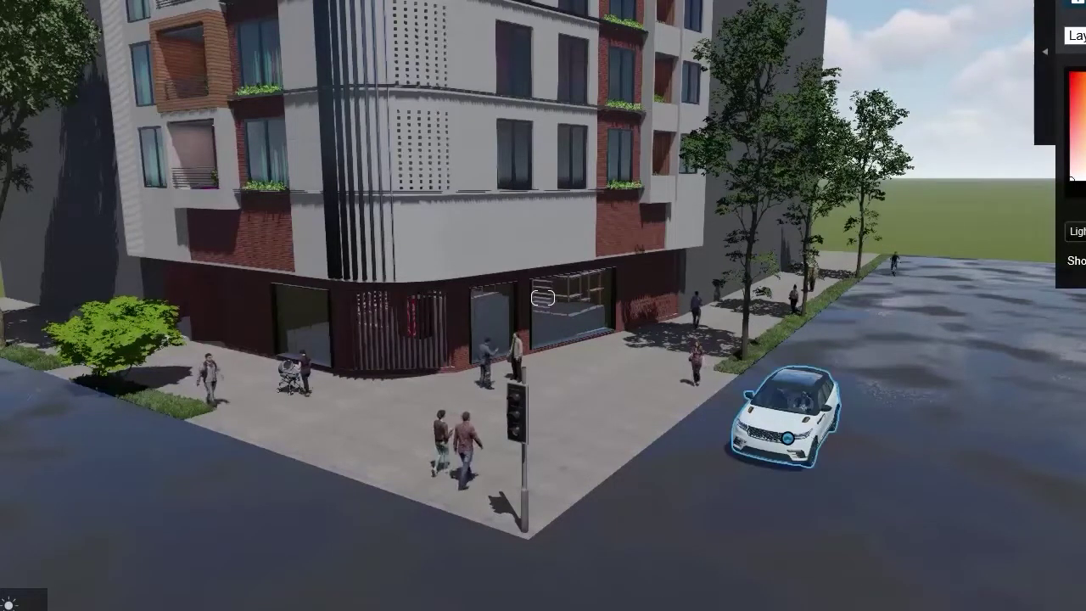
{"action": "scroll", "coordinate": [1022, 366], "scroll_direction": "down", "scroll_amount": 2}
{"action": "right_click_drag", "start_coordinate": [1022, 366], "coordinate": [832, 390]}
{"action": "left_click", "coordinate": [100, 607]}
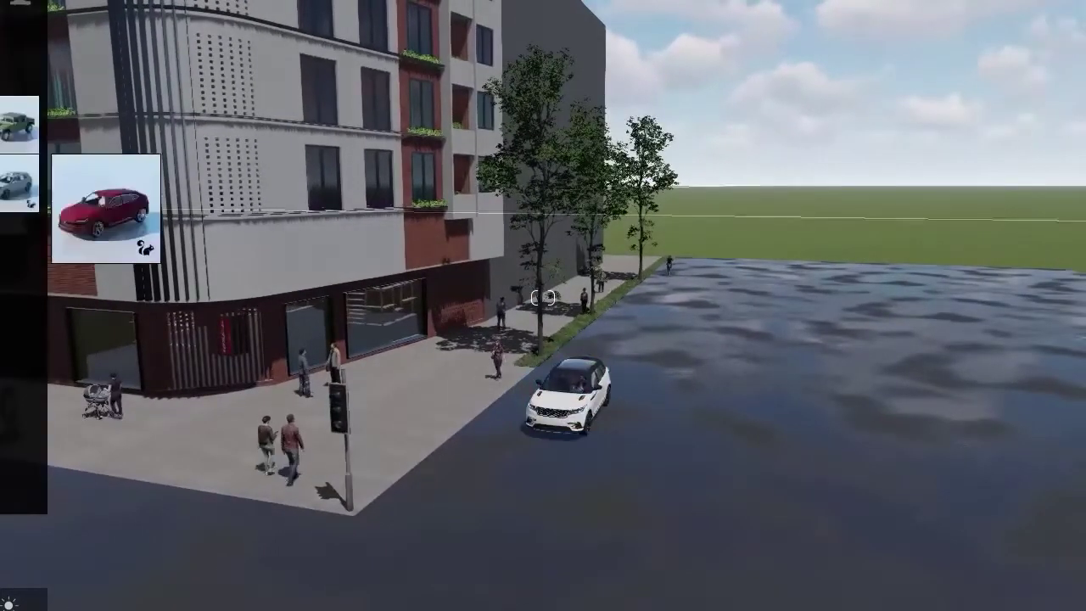
{"action": "left_click", "coordinate": [715, 285]}
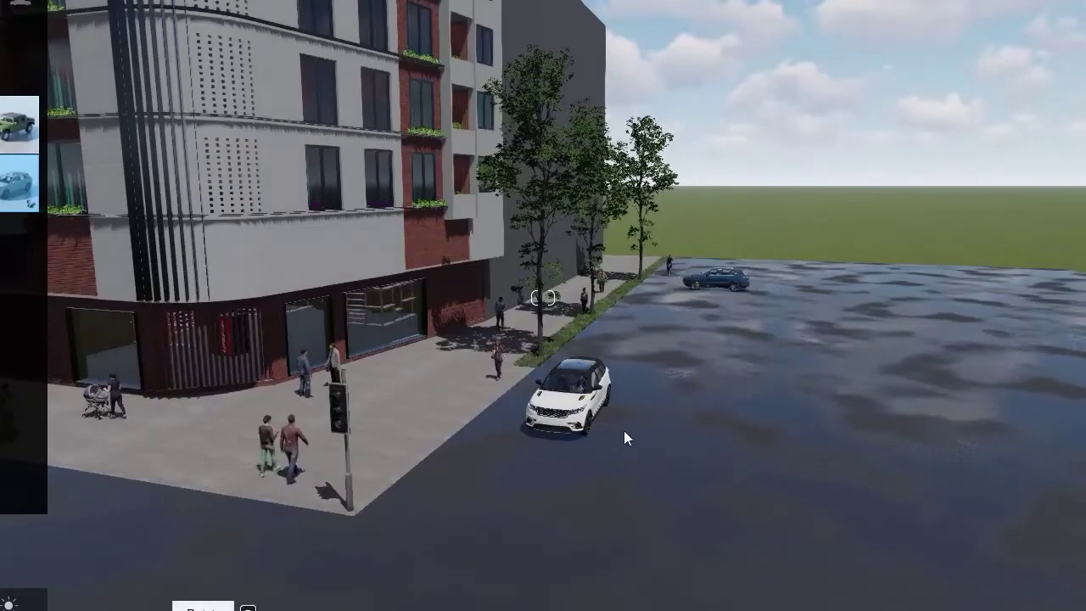
{"action": "left_click", "coordinate": [717, 291]}
{"action": "left_click_drag", "start_coordinate": [698, 340], "coordinate": [669, 387]}
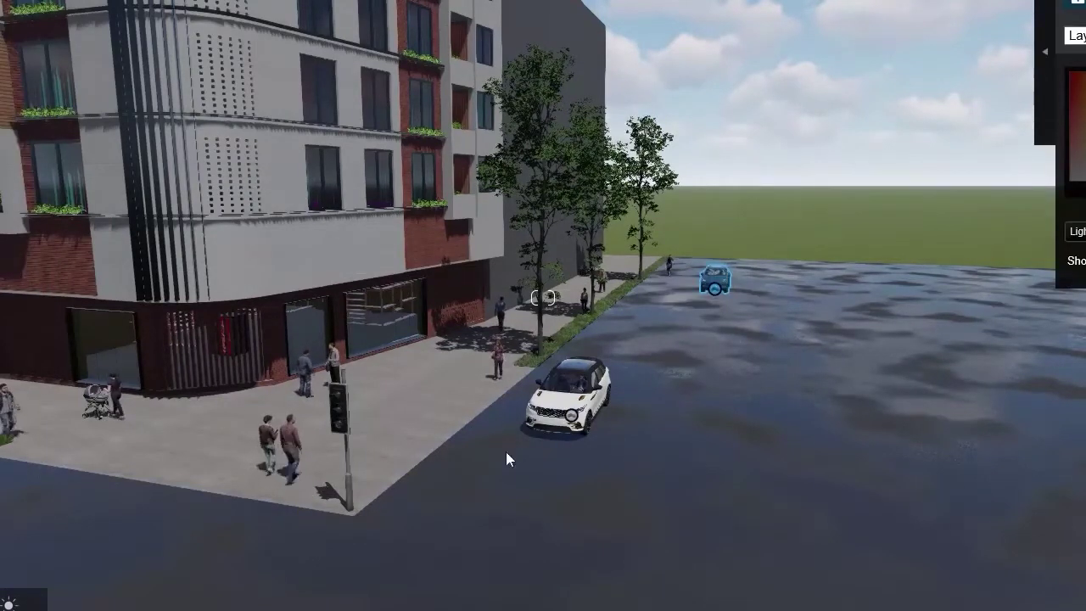
- Move the white SUV away from the curb and park a grey-green SUV along the shop-side curb near the first slender tree
{"action": "left_click_drag", "start_coordinate": [572, 415], "coordinate": [642, 408]}
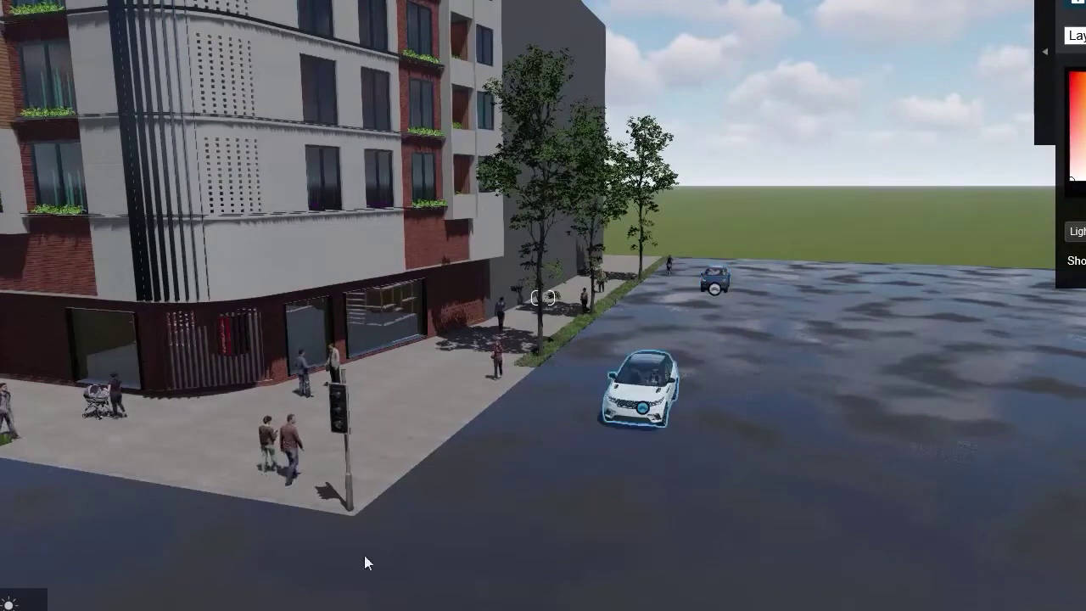
{"action": "left_click", "coordinate": [99, 610]}
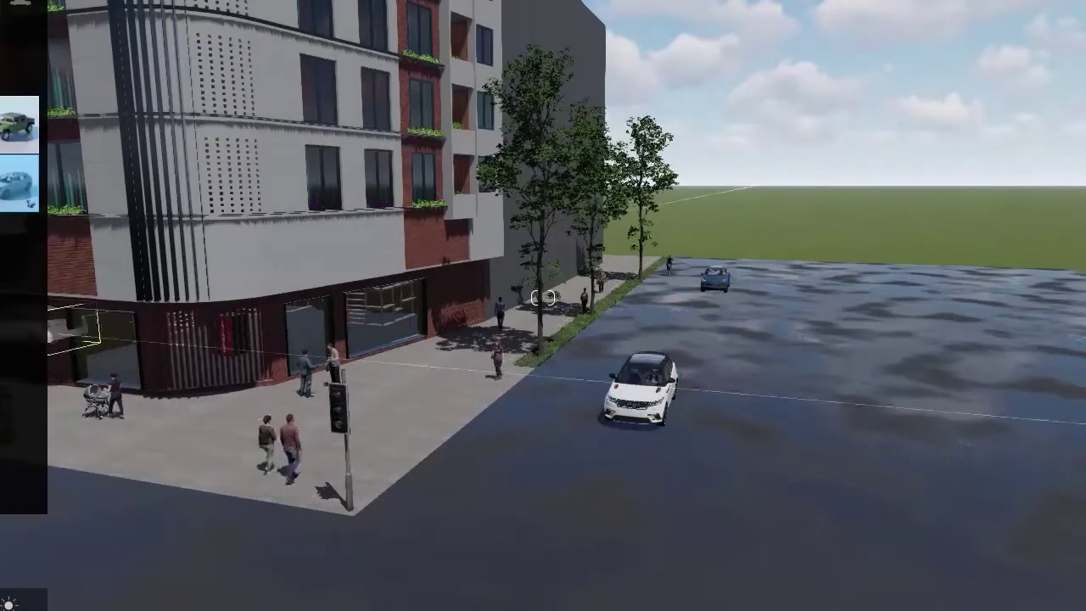
{"action": "left_click", "coordinate": [0, 184]}
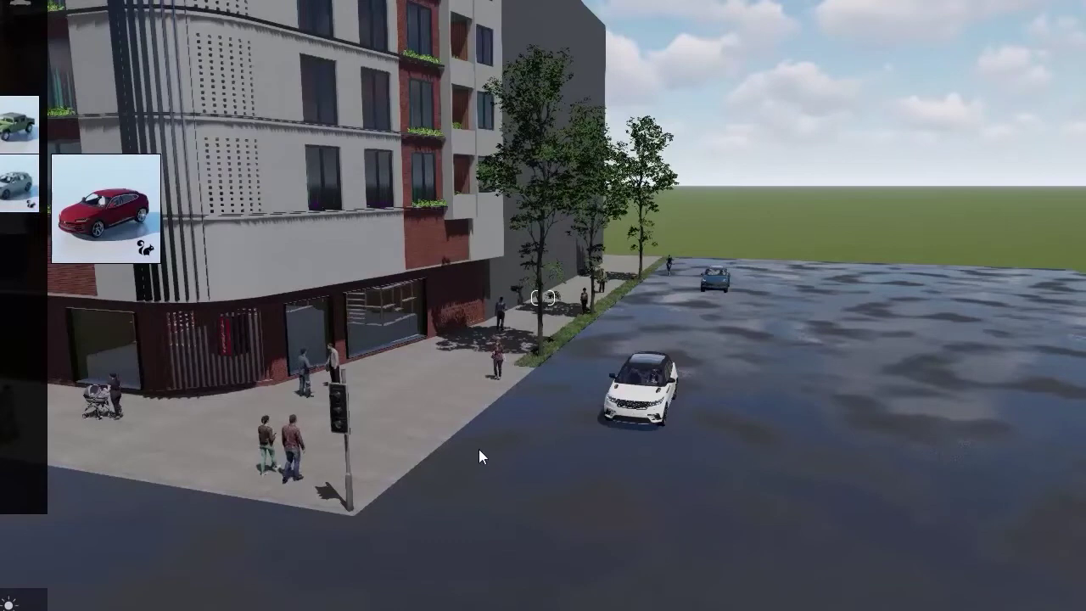
{"action": "left_click", "coordinate": [507, 416]}
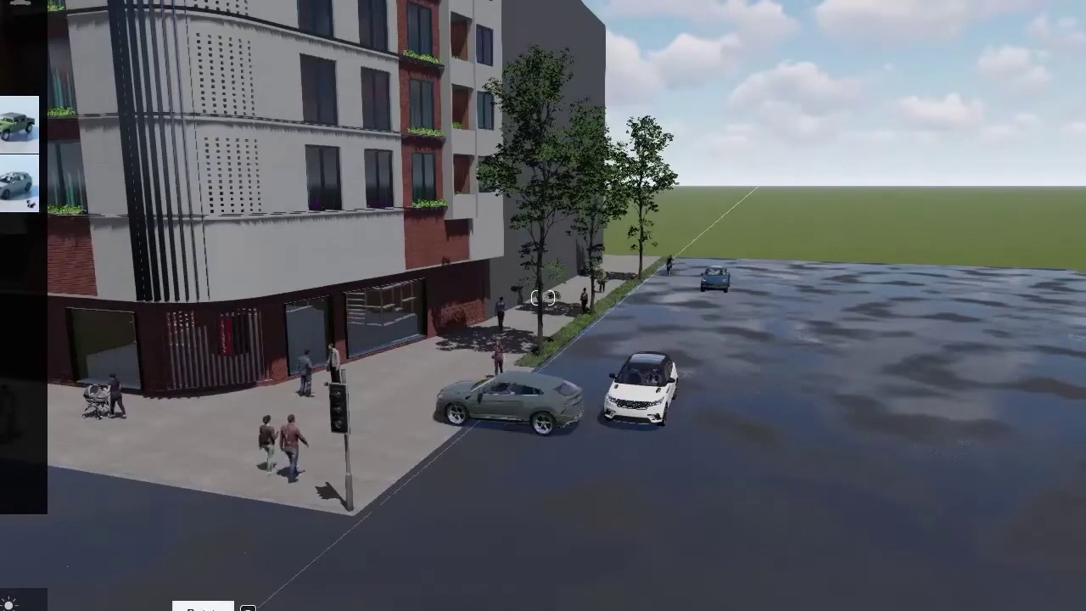
{"action": "left_click_drag", "start_coordinate": [510, 436], "coordinate": [456, 480]}
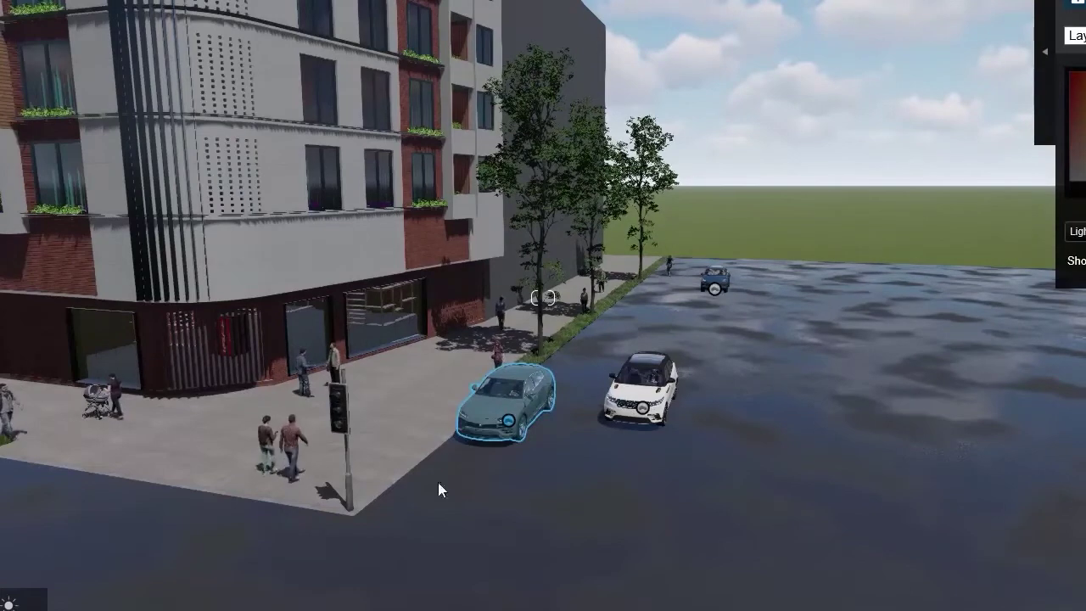
{"action": "left_click_drag", "start_coordinate": [512, 421], "coordinate": [577, 370]}
- Place the SportsCar HD 004 model at the shop-side curb in front of the grey-green SUV and align it with the road
{"action": "left_click", "coordinate": [4, 600]}
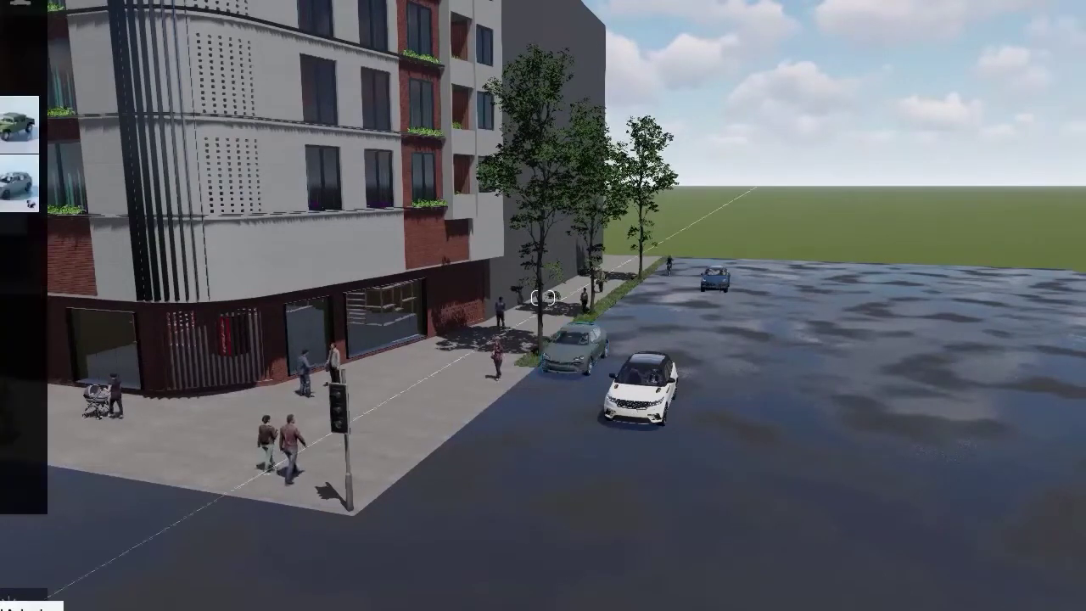
{"action": "left_click", "coordinate": [3, 76]}
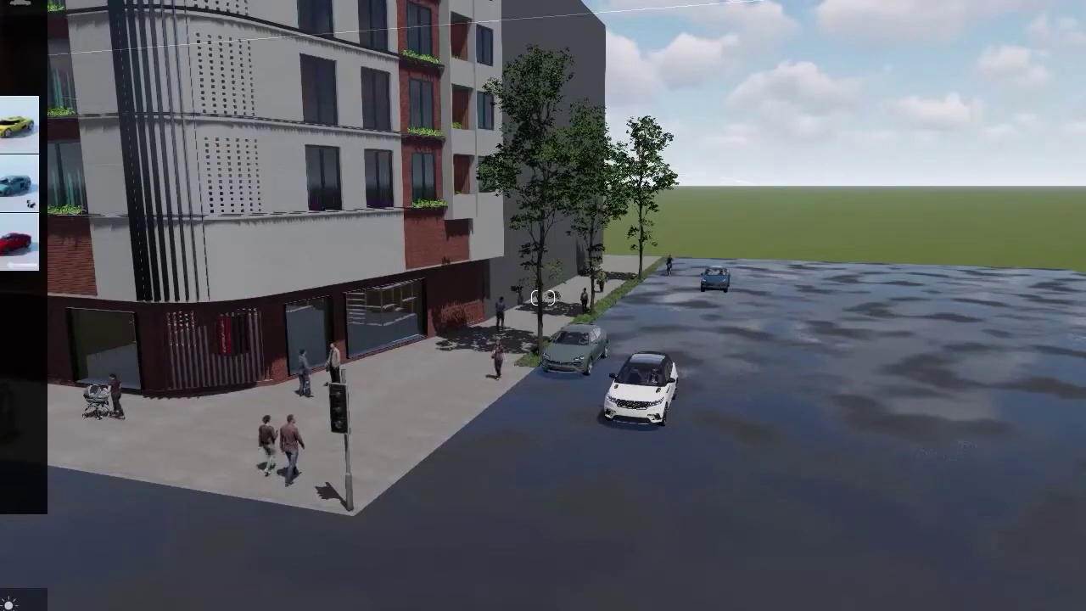
{"action": "mouse_move", "coordinate": [26, 196]}
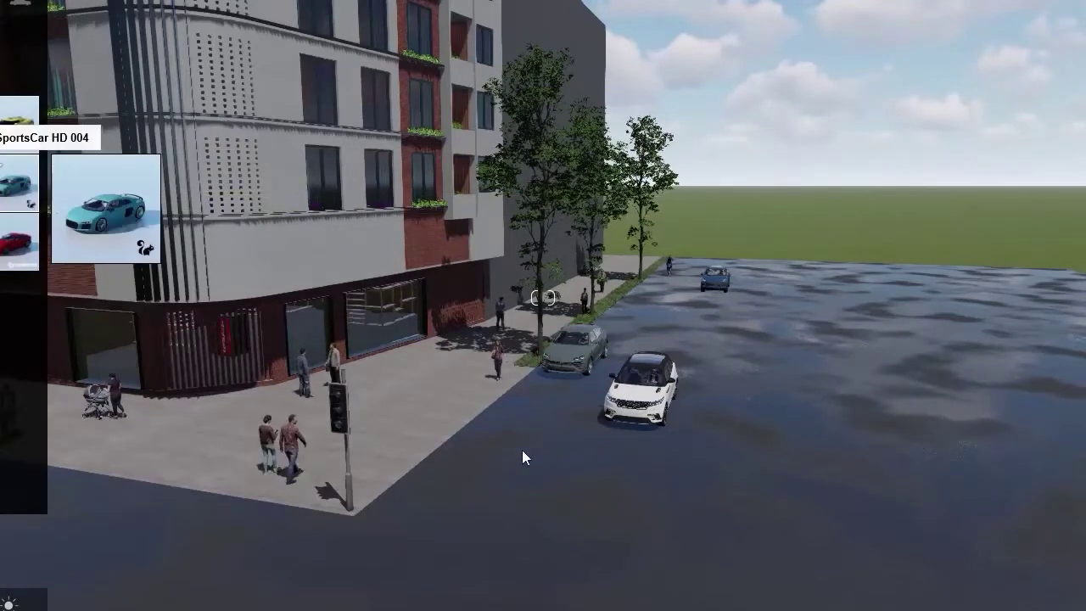
{"action": "left_click", "coordinate": [522, 413]}
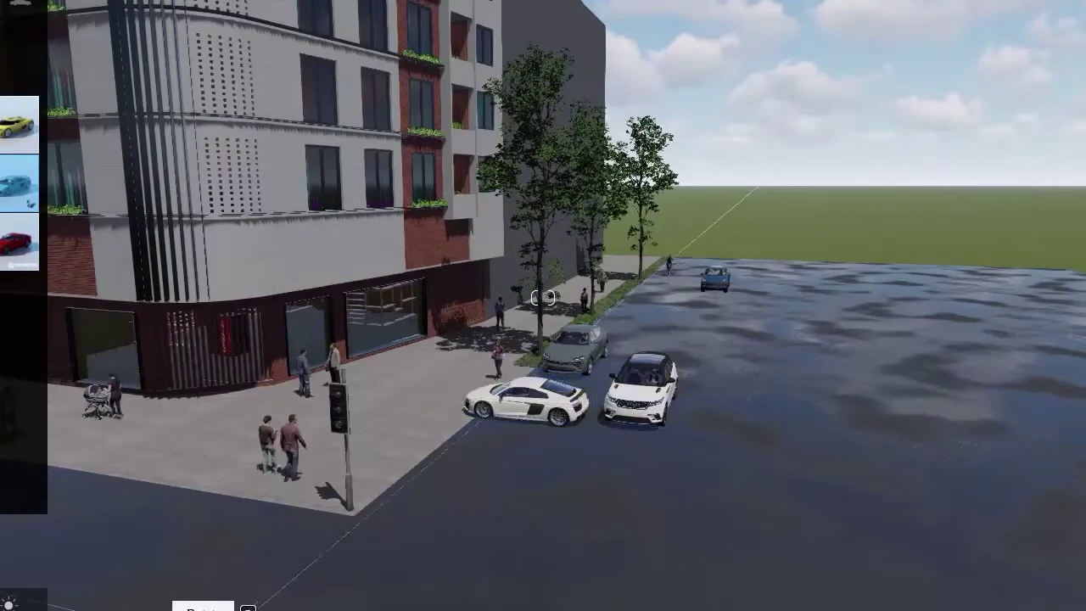
{"action": "left_click_drag", "start_coordinate": [526, 412], "coordinate": [506, 442]}
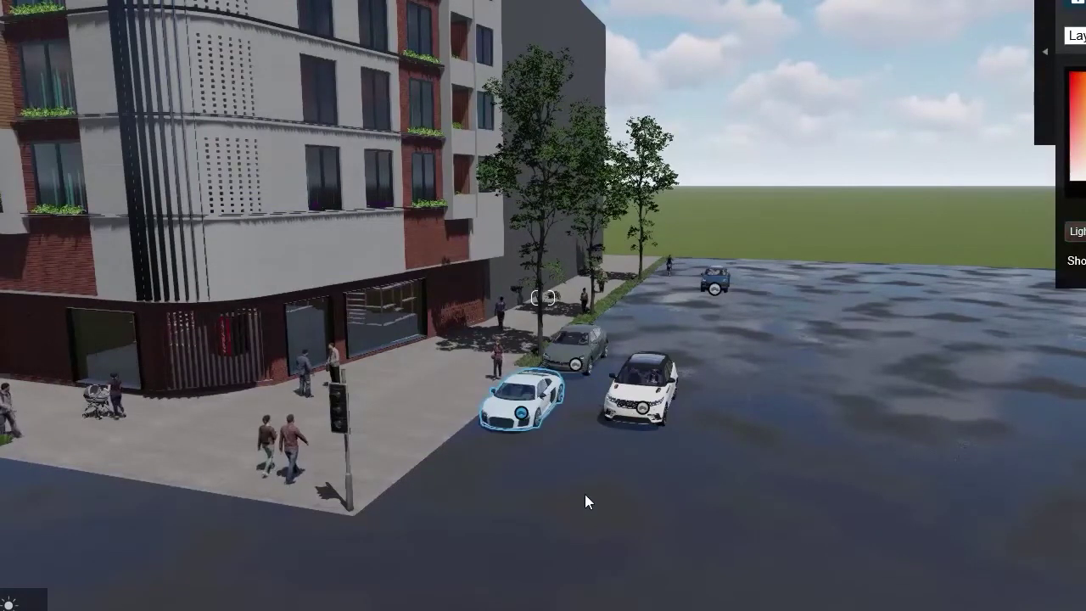
- Place a luxury coupe on the open road ahead of the white SUV and rotate it to face the intersection
{"action": "scroll", "coordinate": [737, 378], "scroll_direction": "down", "scroll_amount": 5}
{"action": "right_click_drag", "start_coordinate": [738, 379], "coordinate": [726, 394]}
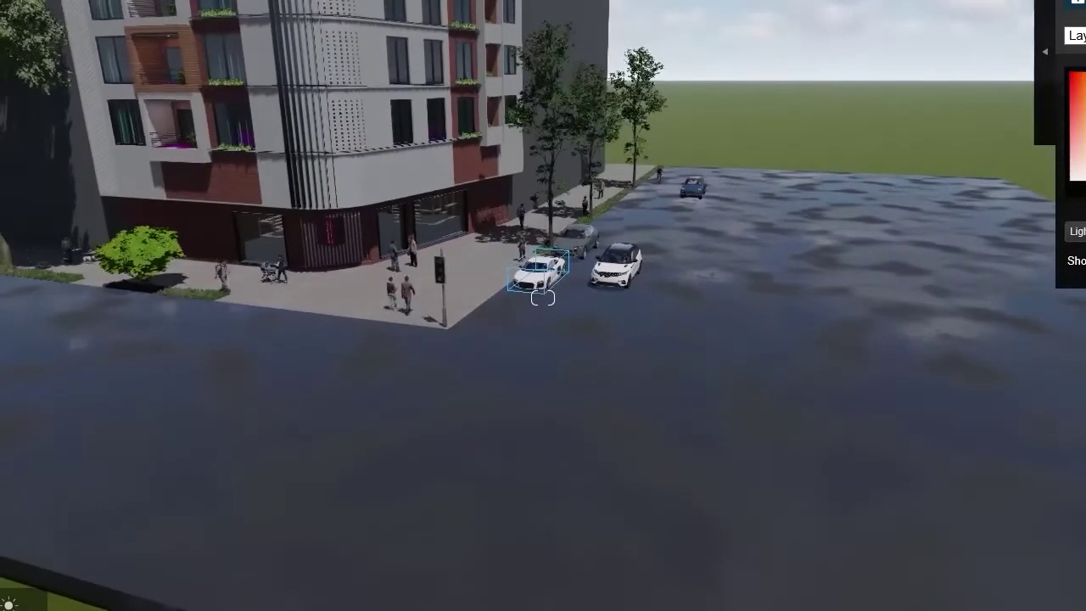
{"action": "left_click", "coordinate": [100, 609]}
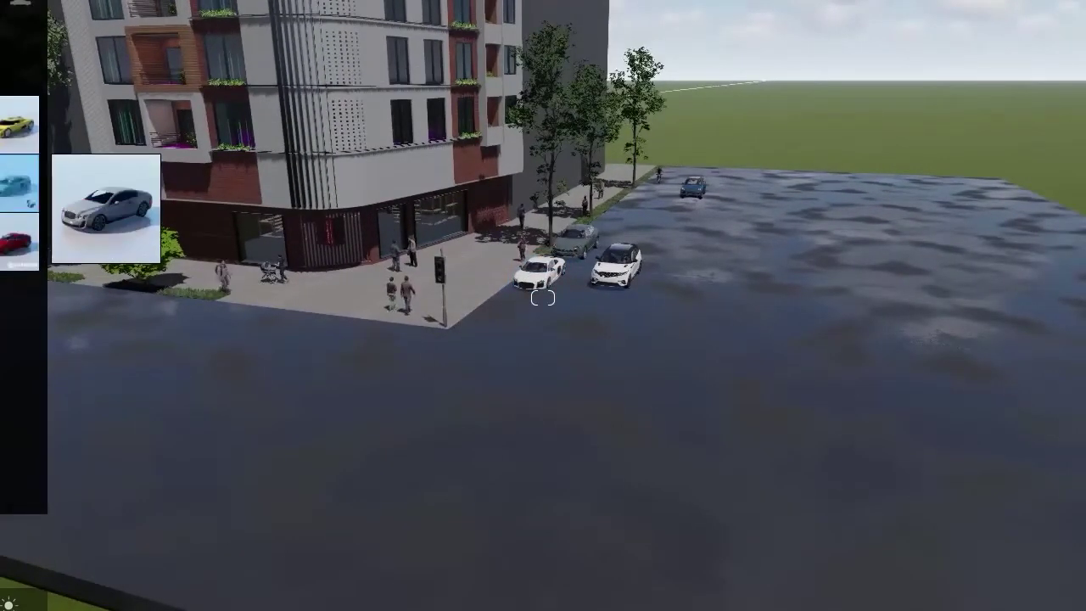
{"action": "left_click", "coordinate": [643, 350]}
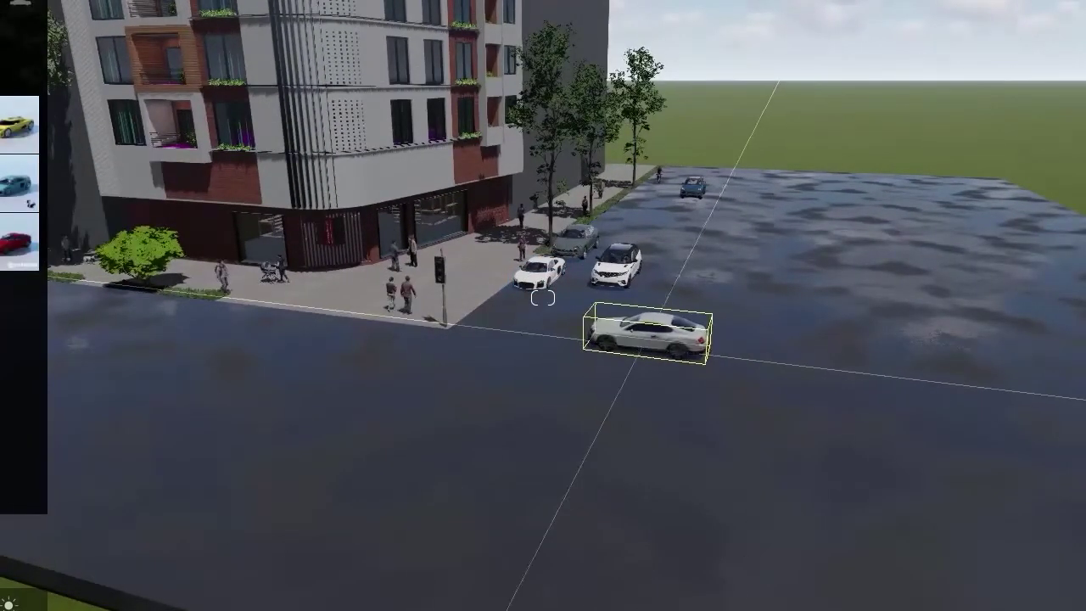
{"action": "key", "text": "r"}
{"action": "left_click_drag", "start_coordinate": [633, 366], "coordinate": [622, 388]}
- Recolor the luxury coupe black and switch on its headlights
{"action": "left_click", "coordinate": [1085, 174]}
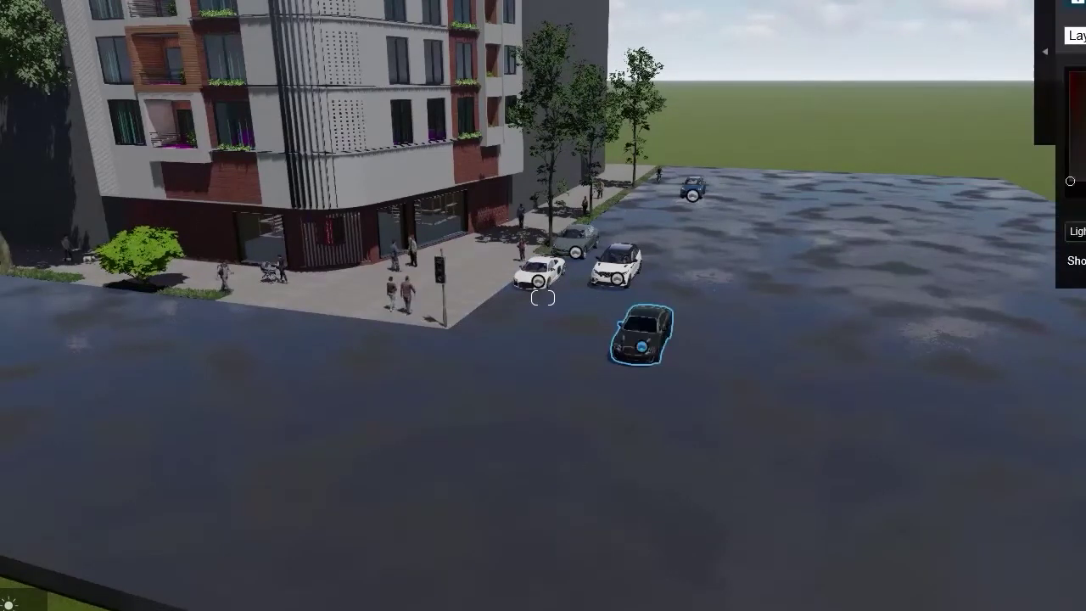
{"action": "left_click", "coordinate": [1079, 231]}
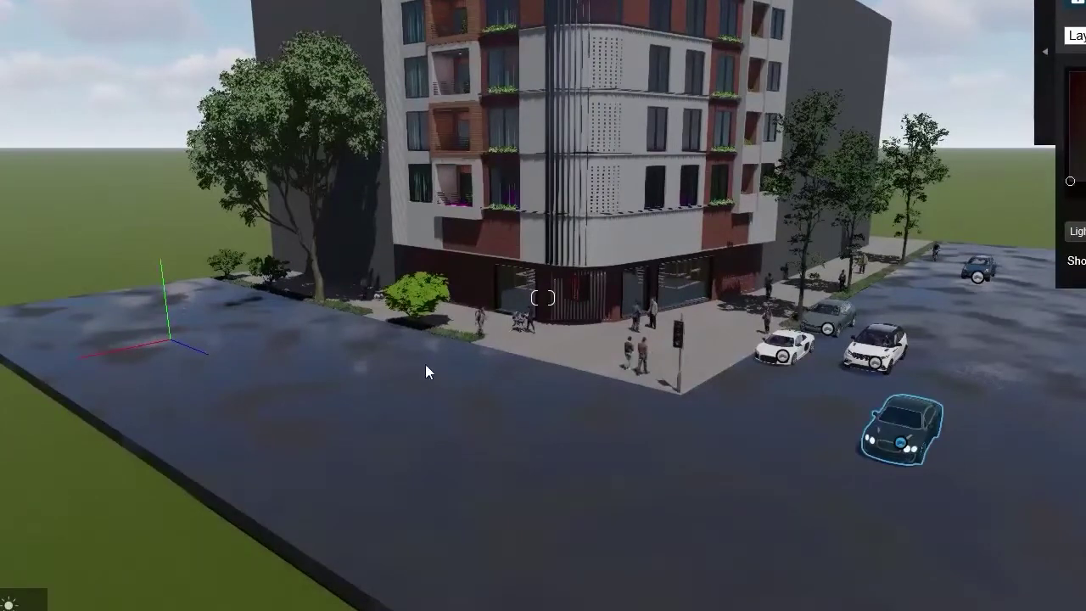
- Place a yellow sports car along the entrance-side curb beside the bright green bushy tree
{"action": "left_click", "coordinate": [6, 475]}
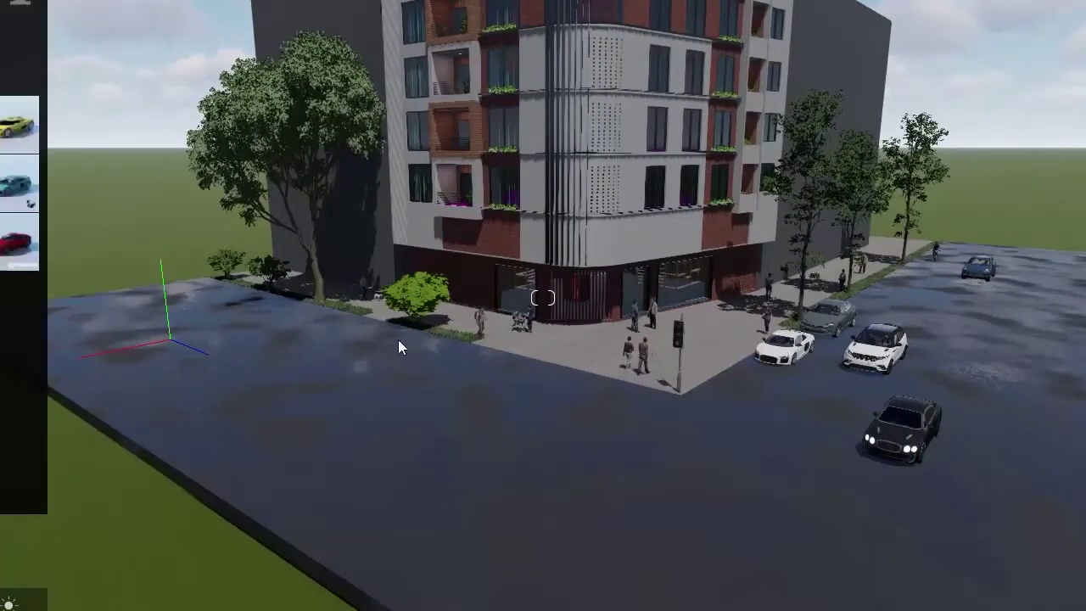
{"action": "left_click", "coordinate": [357, 343]}
{"action": "scroll", "coordinate": [362, 342], "scroll_direction": "down", "scroll_amount": 8}
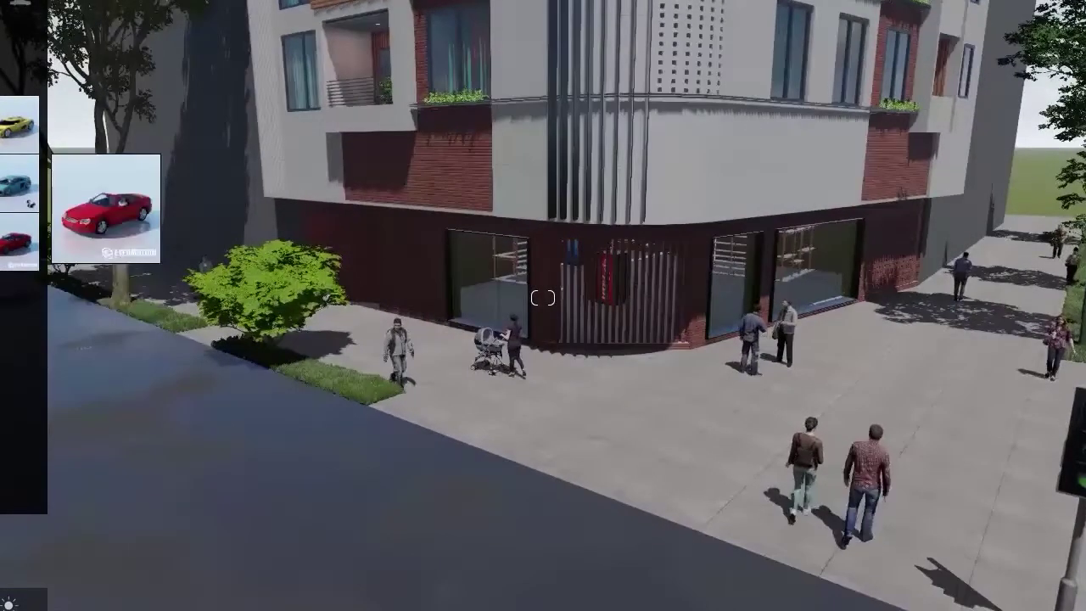
{"action": "left_click", "coordinate": [19, 125]}
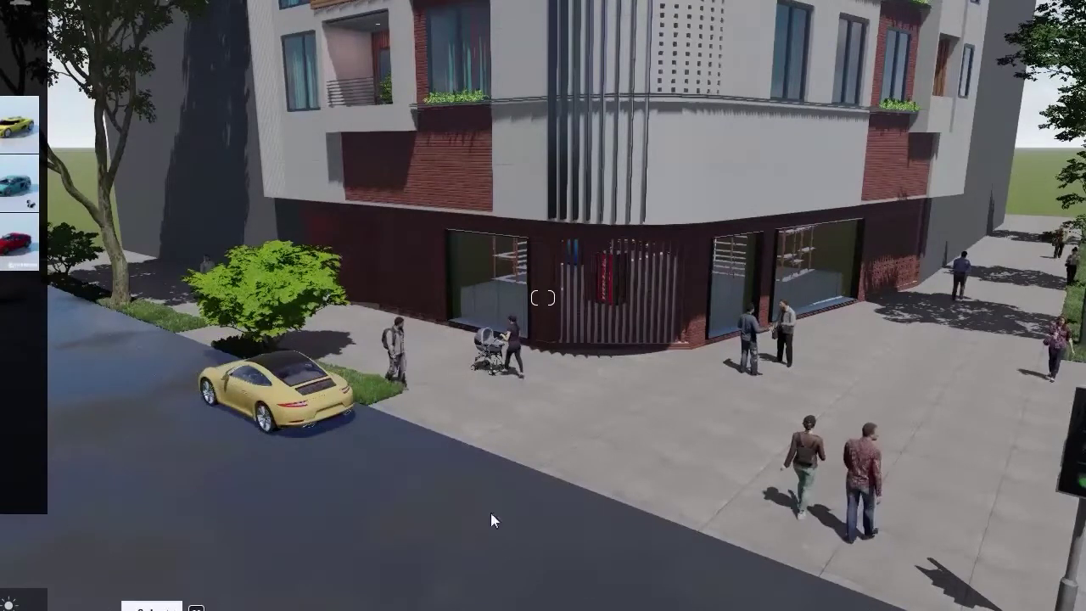
{"action": "left_click", "coordinate": [274, 399]}
{"action": "scroll", "coordinate": [708, 288], "scroll_direction": "down", "scroll_amount": 5}
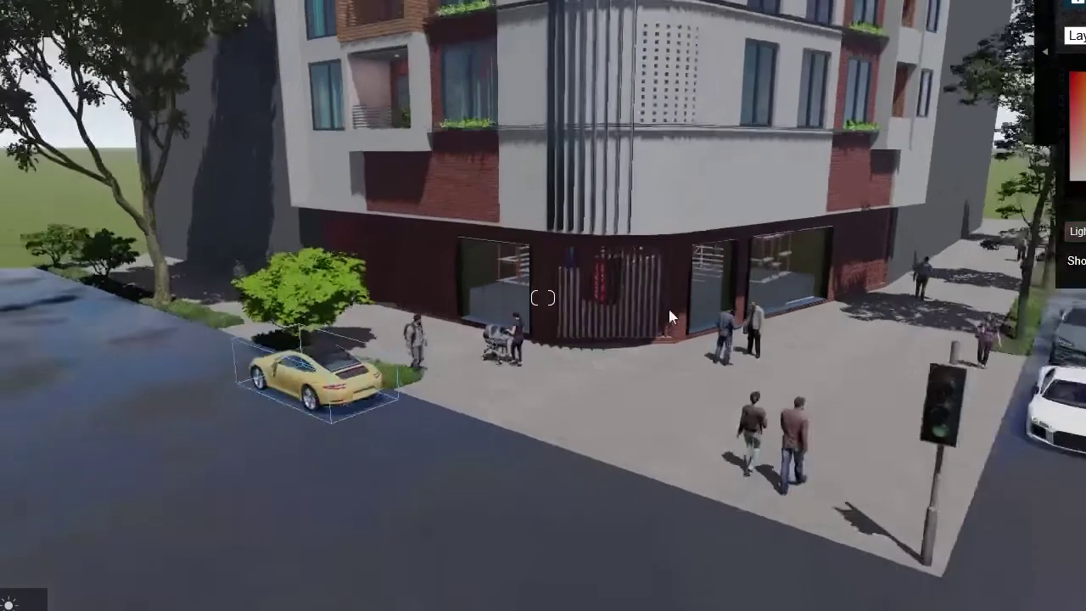
{"action": "key", "text": "Escape"}
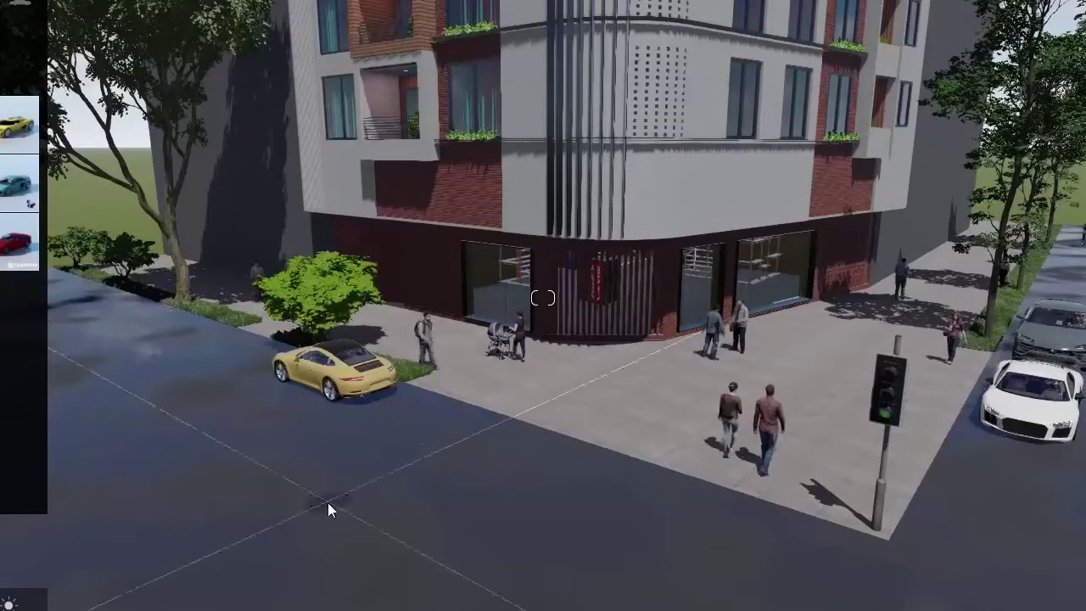
- Place a red coupe on the entrance-side road, behind and outward of the yellow sports car
{"action": "mouse_move", "coordinate": [19, 182]}
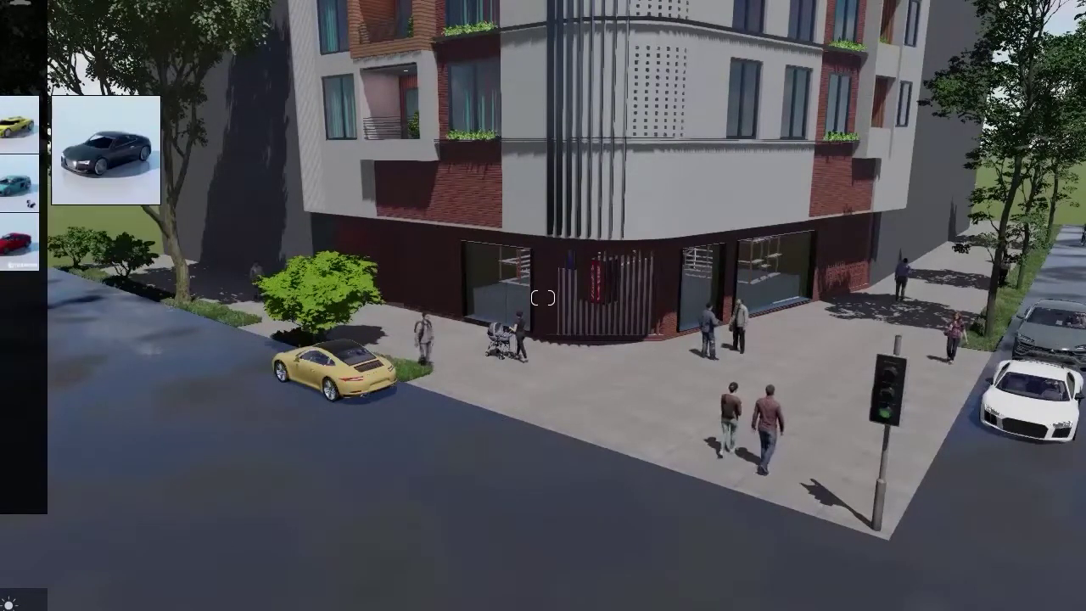
{"action": "left_click", "coordinate": [412, 537]}
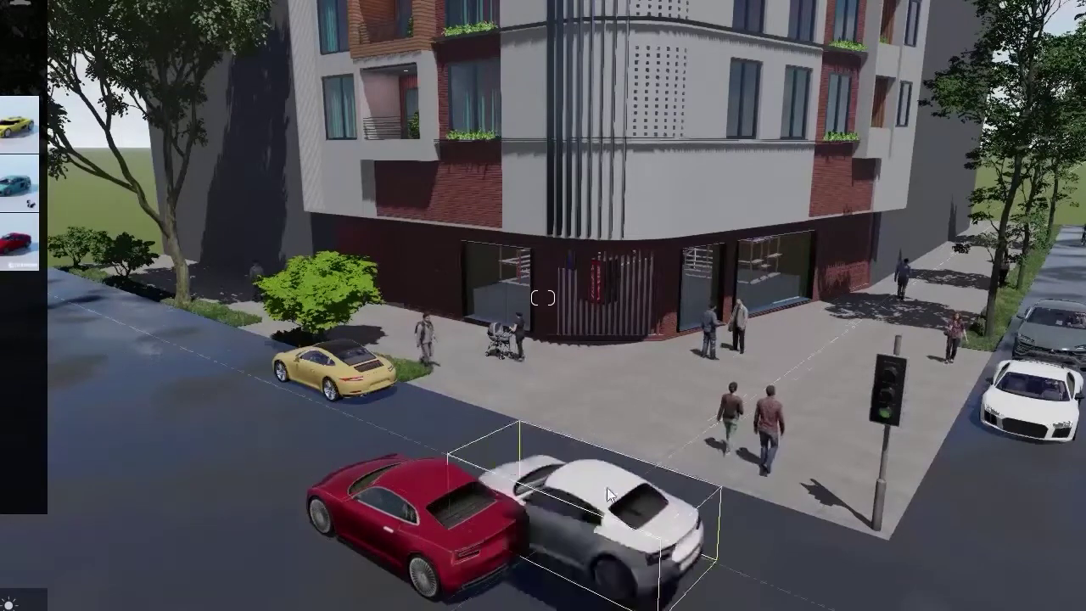
{"action": "left_click", "coordinate": [624, 511]}
{"action": "scroll", "coordinate": [628, 514], "scroll_direction": "down", "scroll_amount": 4}
{"action": "right_click_drag", "start_coordinate": [628, 514], "coordinate": [643, 519]}
{"action": "scroll", "coordinate": [644, 520], "scroll_direction": "down", "scroll_amount": 5}
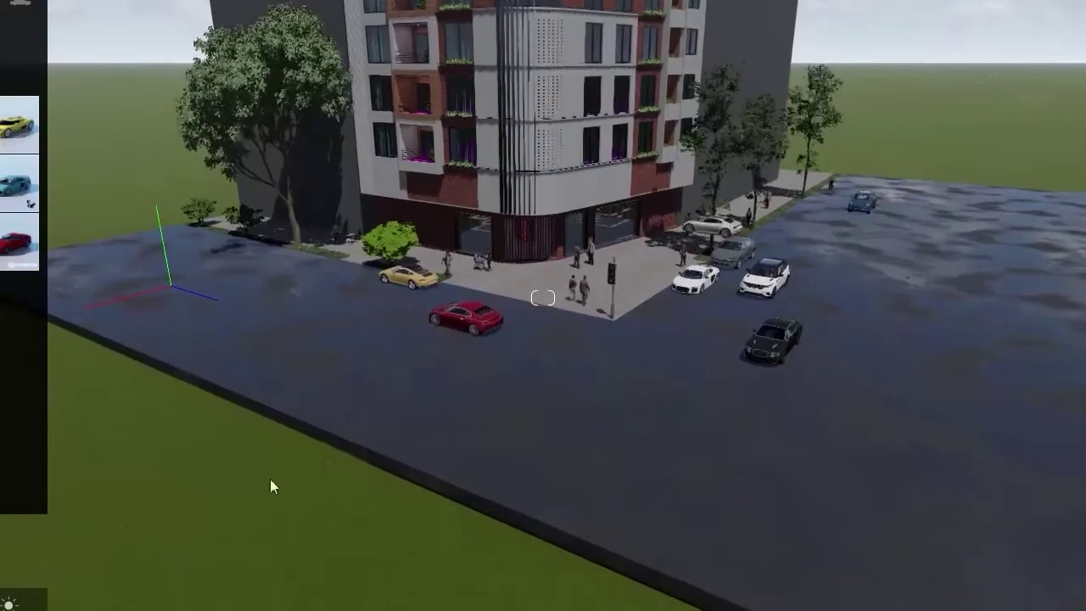
- Plant large broad-canopy trees from the tree library along the outer road edge opposite the entrance-side sidewalk
{"action": "mouse_move", "coordinate": [23, 289]}
{"action": "left_click", "coordinate": [39, 101]}
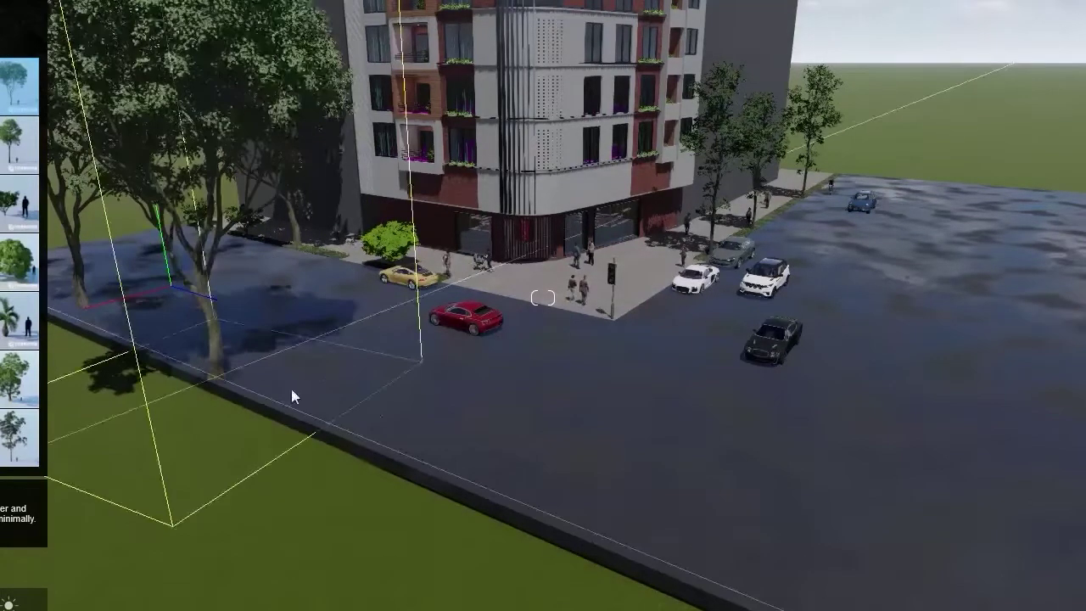
{"action": "left_click", "coordinate": [216, 377]}
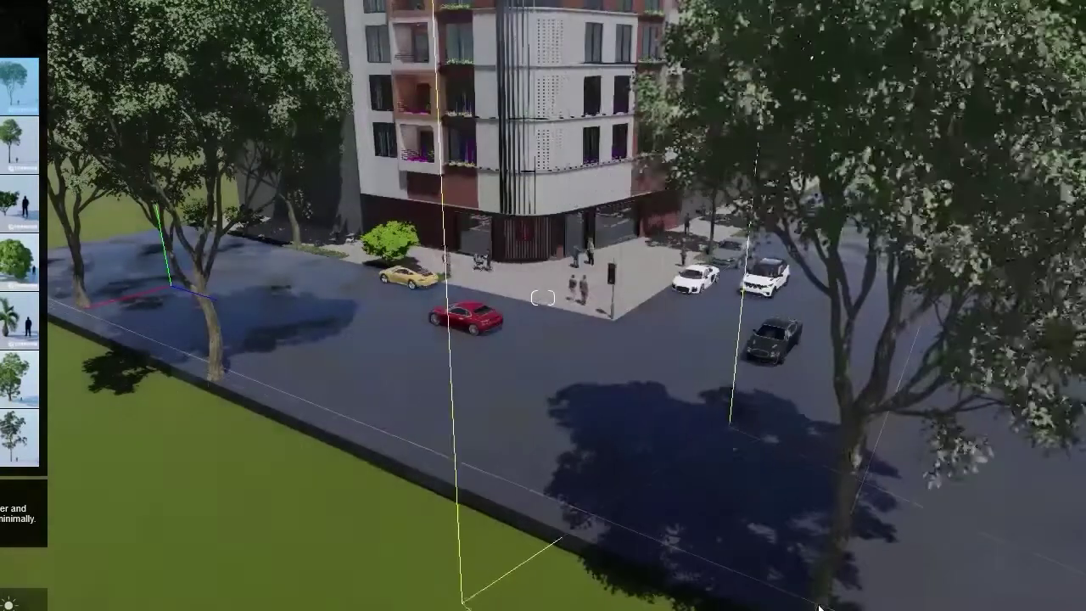
{"action": "left_click", "coordinate": [834, 606]}
- Plant more of the same large broad-canopy trees in a row across the road from the parked cars on the shop side
{"action": "key", "text": "w"}
{"action": "key", "text": "s"}
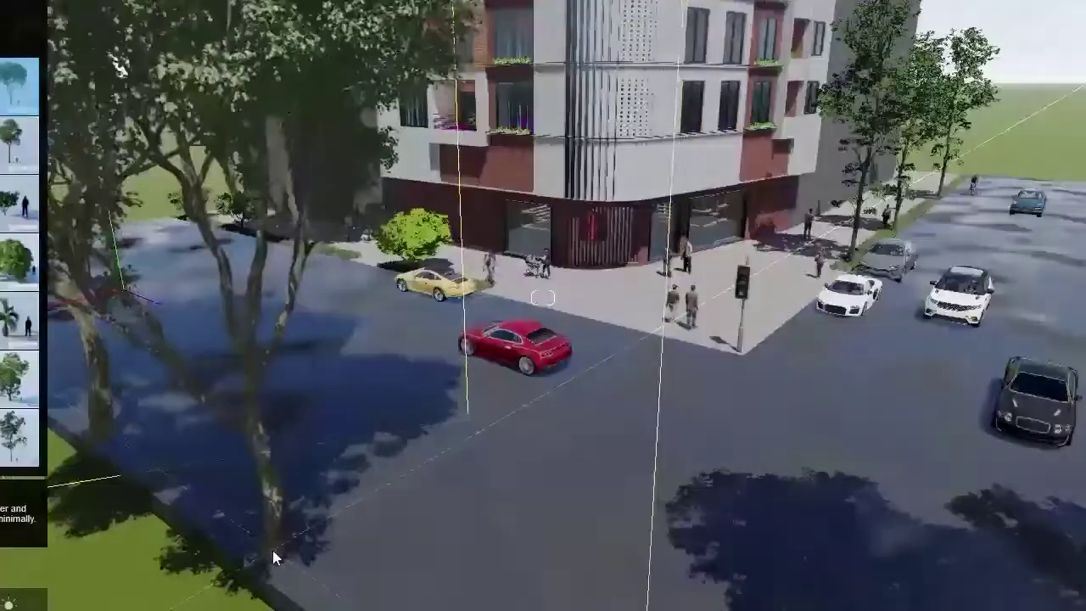
{"action": "right_click_drag", "start_coordinate": [780, 603], "coordinate": [908, 514]}
{"action": "key", "text": "w"}
{"action": "key", "text": "s"}
{"action": "right_click_drag", "start_coordinate": [586, 437], "coordinate": [780, 480]}
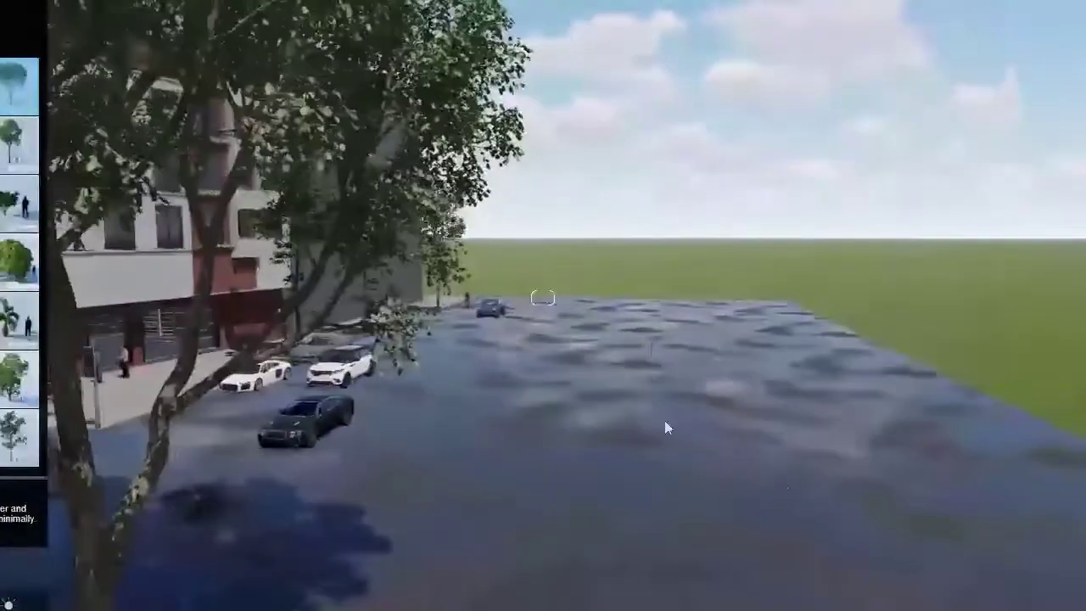
{"action": "left_click", "coordinate": [667, 382]}
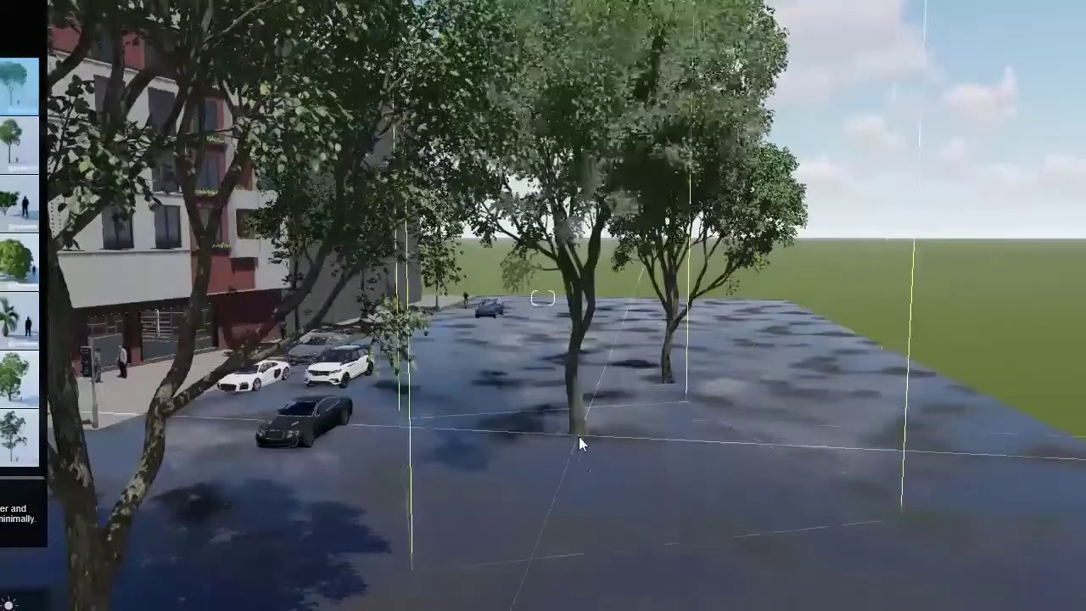
{"action": "left_click", "coordinate": [585, 524]}
{"action": "left_click", "coordinate": [556, 596]}
{"action": "key", "text": "s"}
{"action": "right_click_drag", "start_coordinate": [521, 206], "coordinate": [520, 297]}
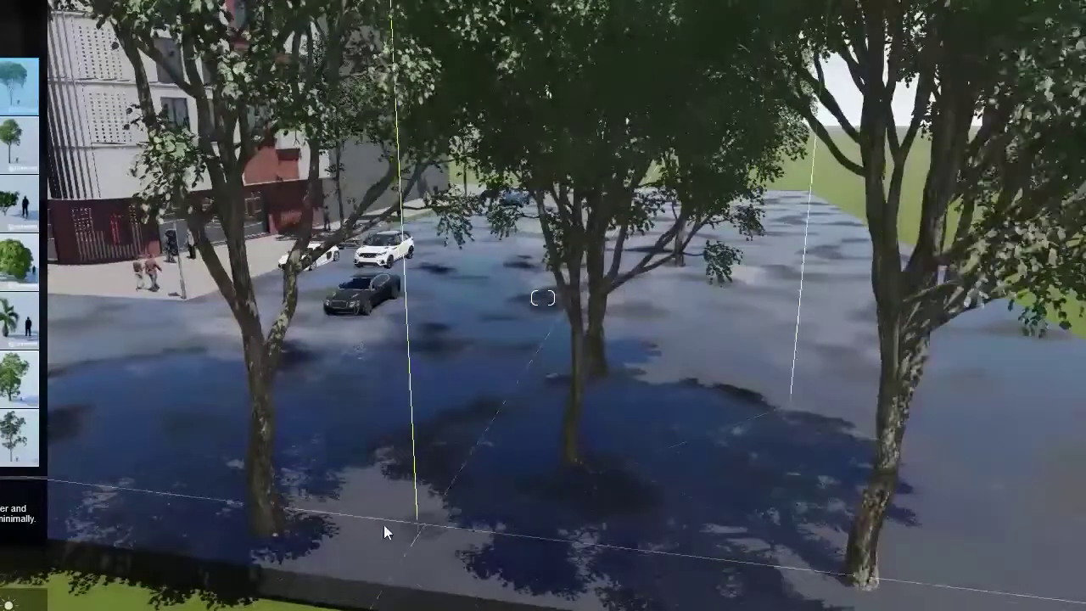
{"action": "left_click", "coordinate": [361, 519]}
- Set up an animation camera view of the building's corner and set its focal length to 34.5 mm
{"action": "key", "text": "w"}
{"action": "right_click_drag", "start_coordinate": [301, 508], "coordinate": [187, 432]}
{"action": "key", "text": "s"}
{"action": "right_click_drag", "start_coordinate": [543, 298], "coordinate": [401, 312]}
{"action": "key", "text": "w"}
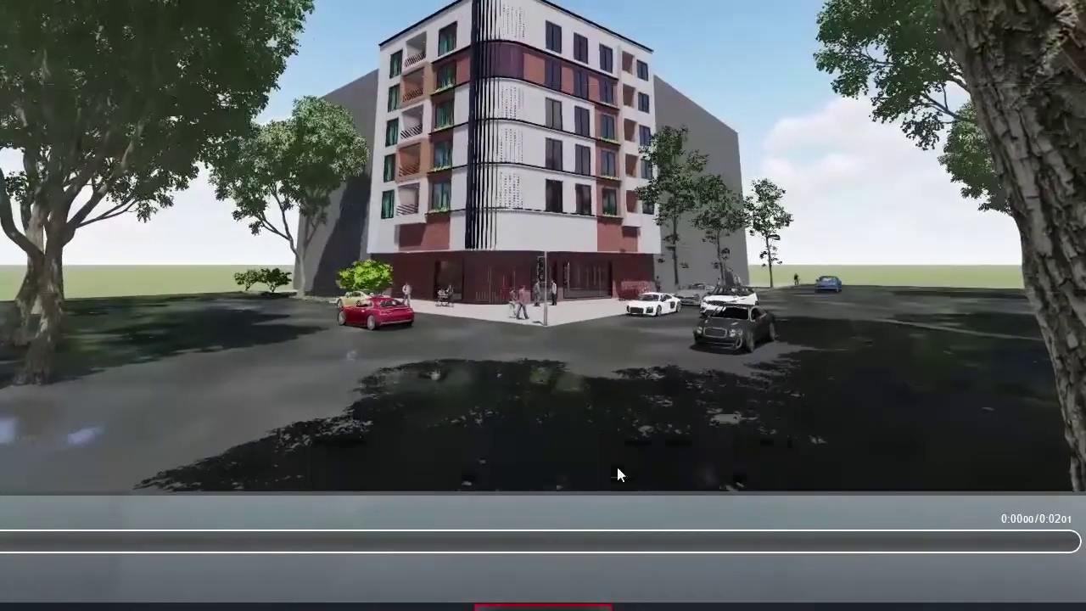
{"action": "left_click", "coordinate": [619, 460]}
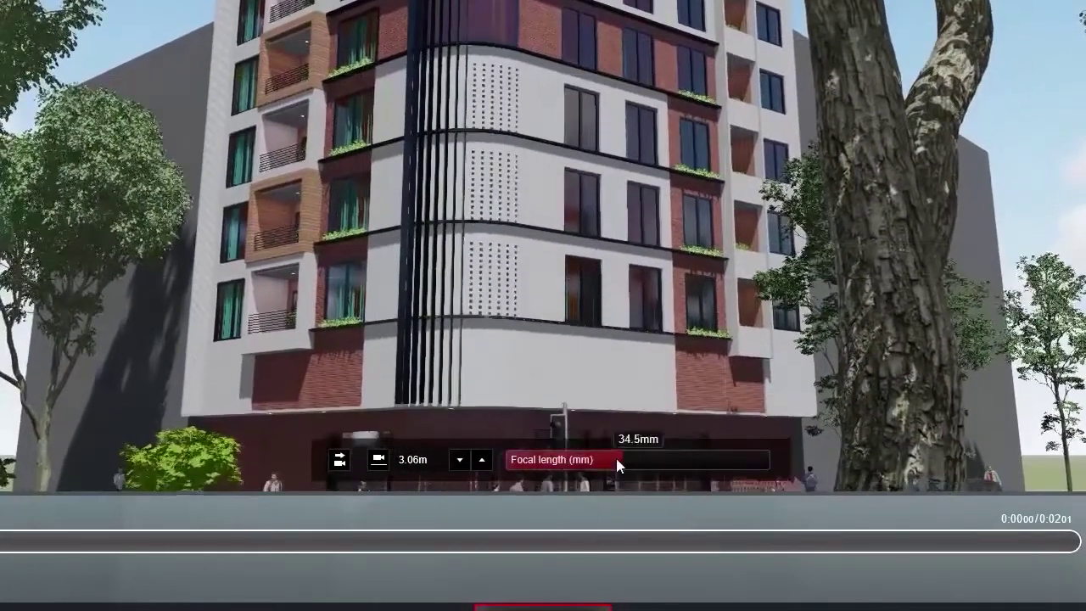
- Frame the building's corner with the street-level shops and cars in view and add it as a camera keyframe
{"action": "left_click", "coordinate": [613, 459]}
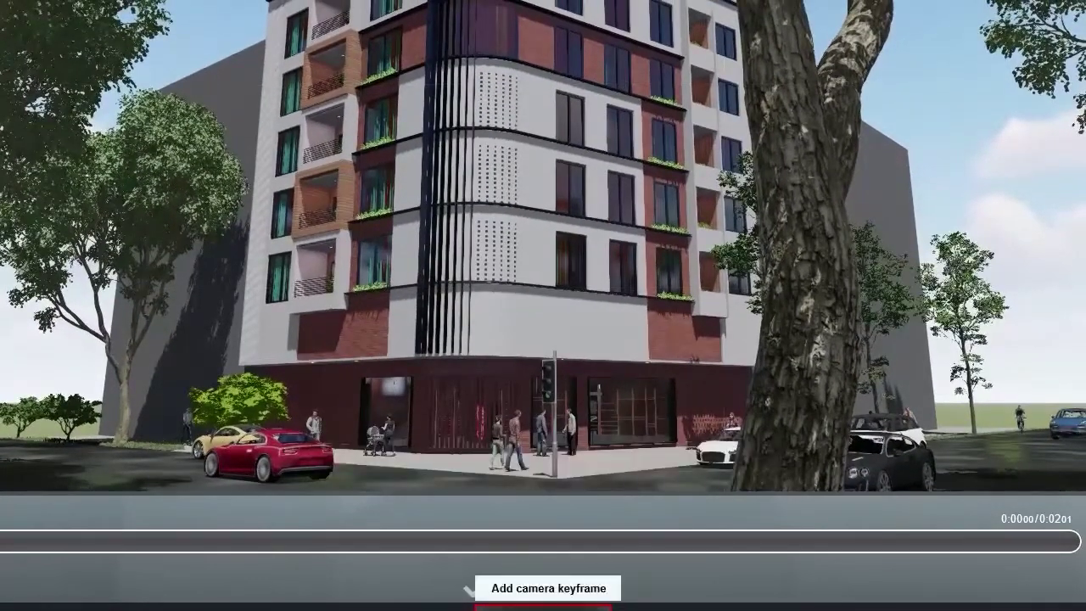
{"action": "left_click", "coordinate": [543, 607]}
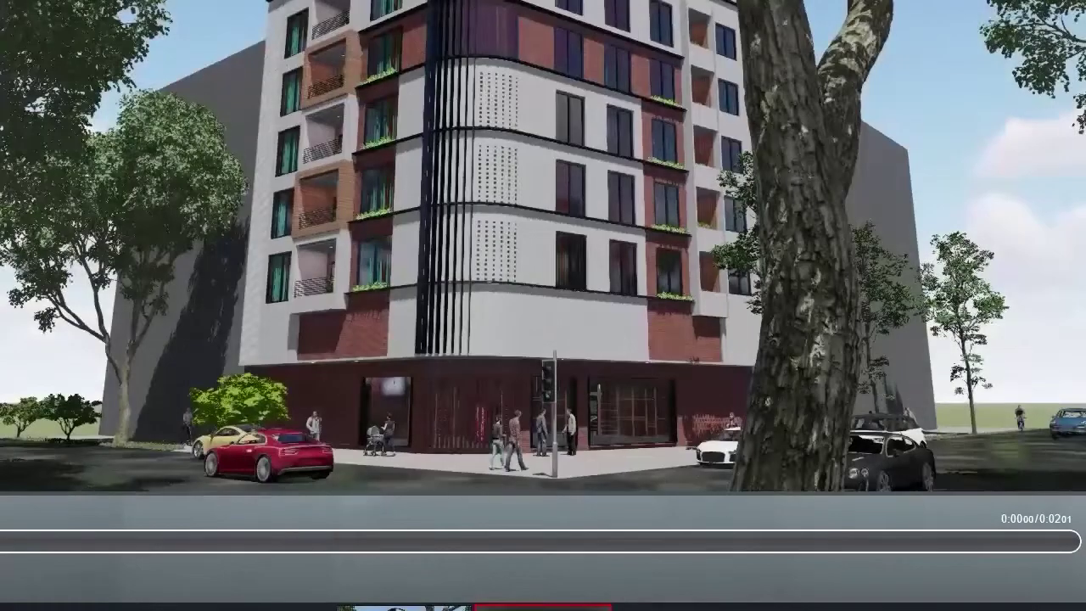
{"action": "right_click_drag", "start_coordinate": [781, 288], "coordinate": [806, 289]}
{"action": "right_click_drag", "start_coordinate": [542, 184], "coordinate": [542, 184]}
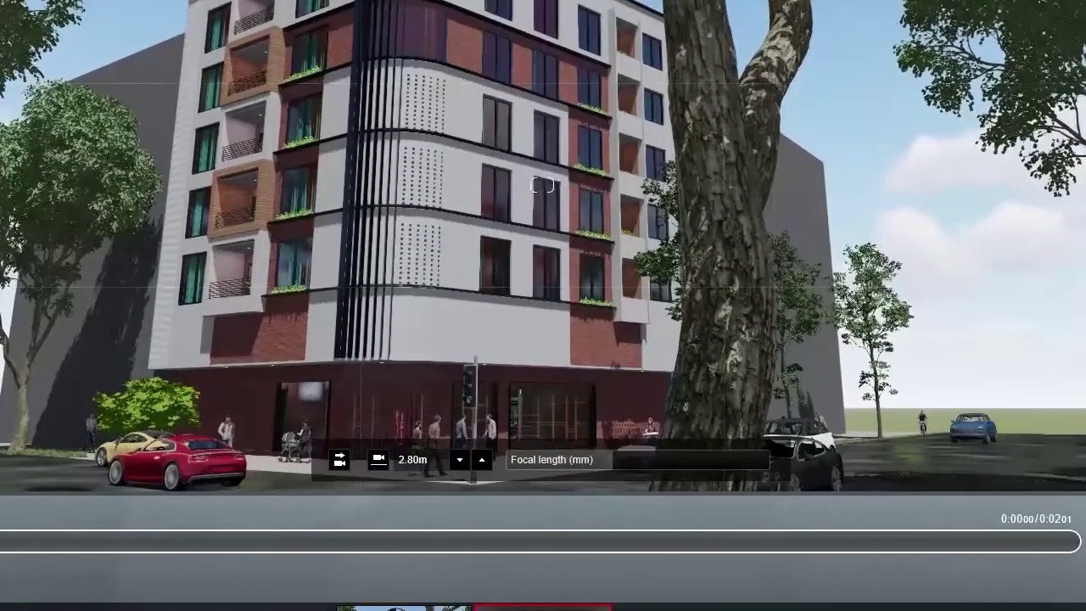
- Reframe the first camera keyframe from farther back at 1.69 m height, update it, and add a second keyframe
{"action": "left_click", "coordinate": [404, 608]}
{"action": "right_click_drag", "start_coordinate": [496, 460], "coordinate": [537, 472]}
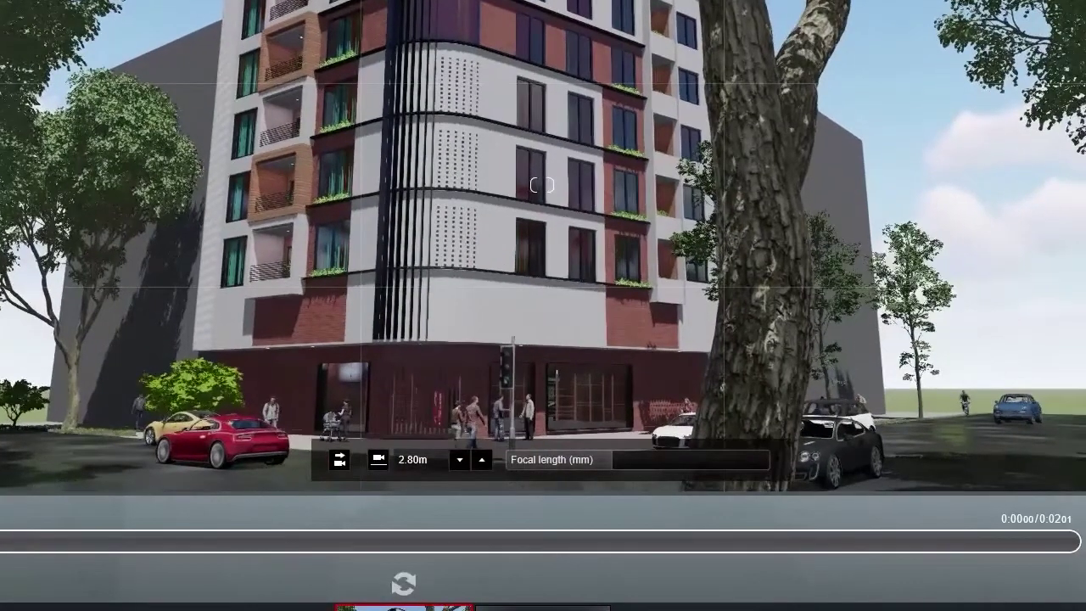
{"action": "key", "text": "s"}
{"action": "right_click_drag", "start_coordinate": [538, 284], "coordinate": [557, 265]}
{"action": "key", "text": "a"}
{"action": "key", "text": "q"}
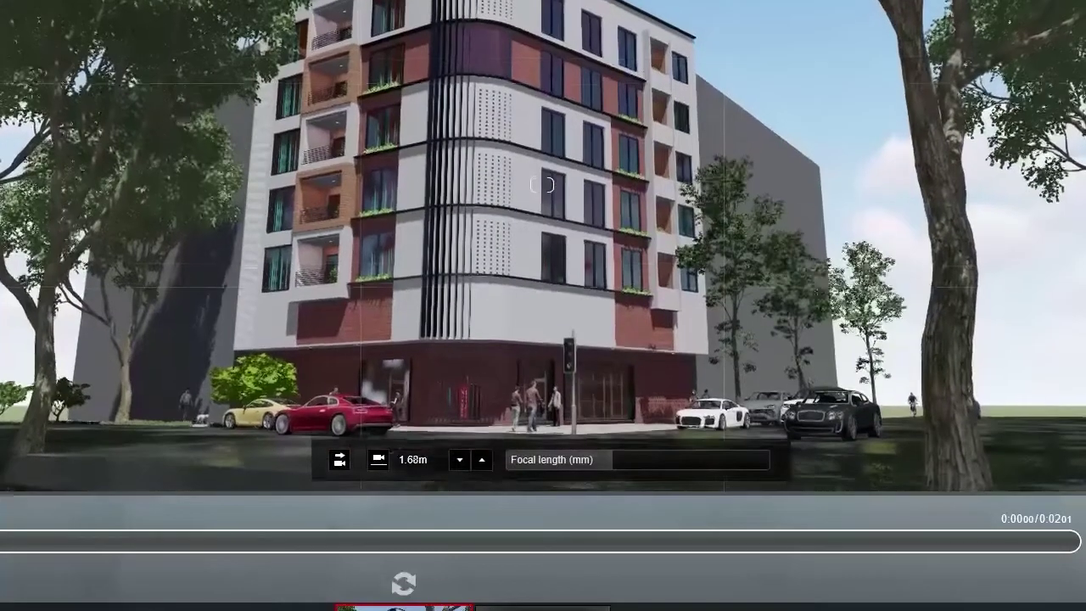
{"action": "right_click_drag", "start_coordinate": [557, 265], "coordinate": [551, 275]}
{"action": "left_click", "coordinate": [416, 584]}
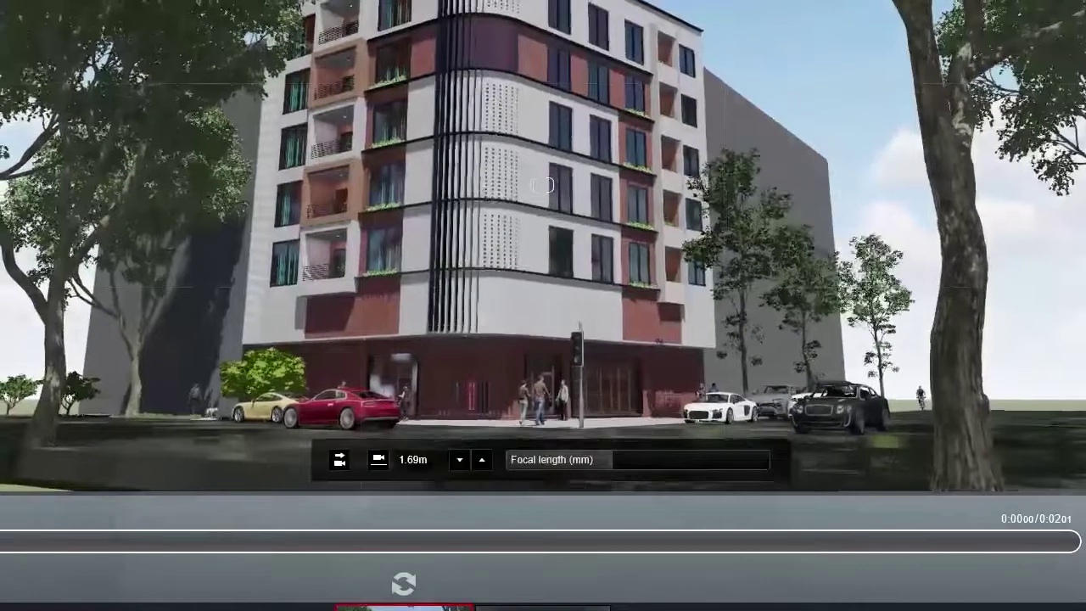
{"action": "right_click_drag", "start_coordinate": [641, 395], "coordinate": [606, 398]}
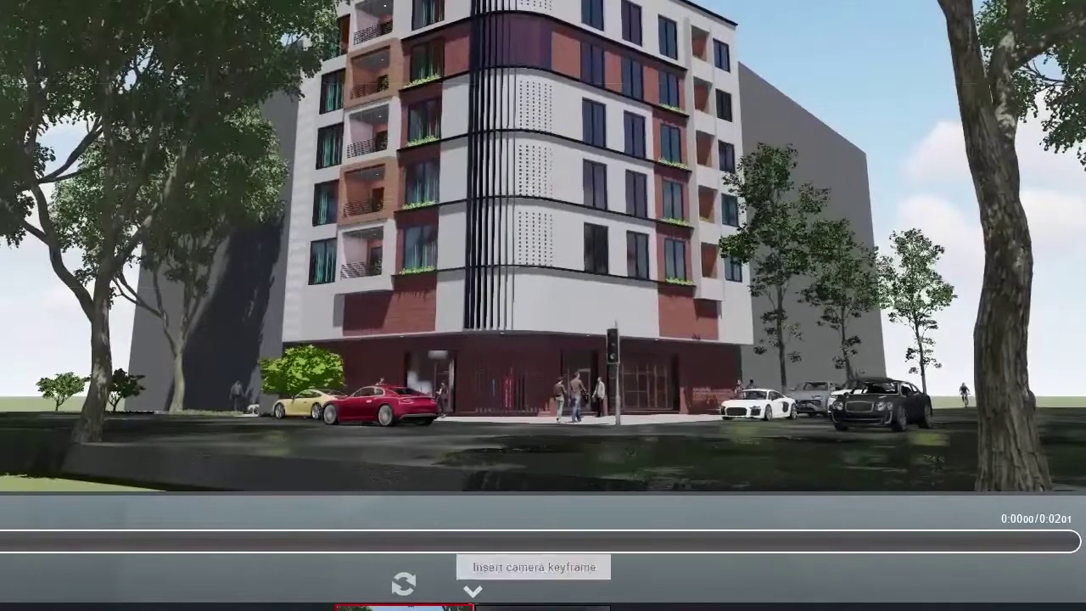
{"action": "left_click", "coordinate": [504, 601]}
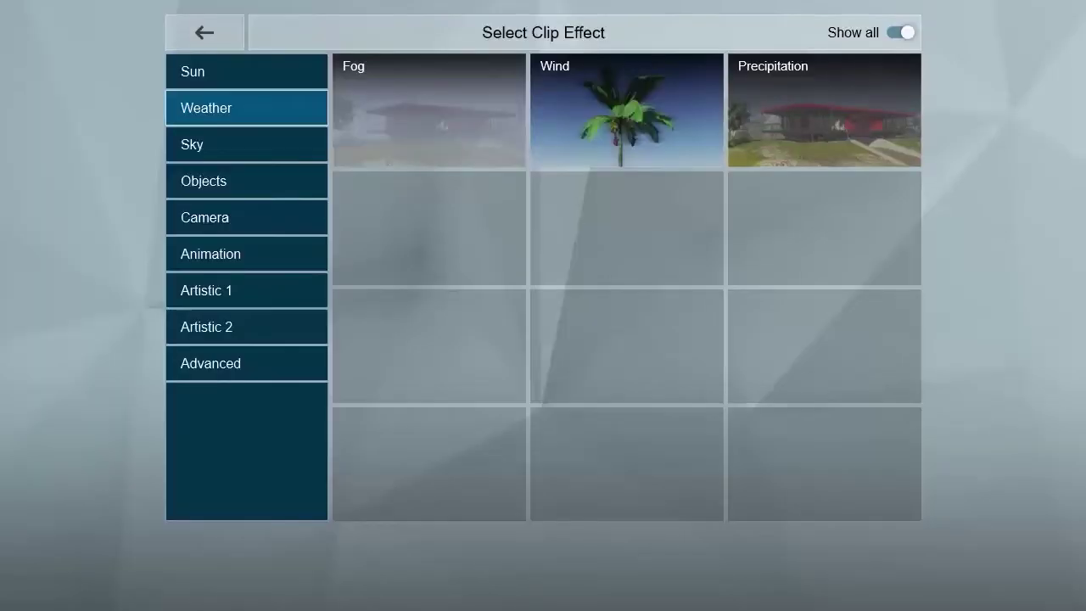
- Add an effect from the Camera category to the clip
{"action": "left_click", "coordinate": [218, 217]}
{"action": "left_click", "coordinate": [777, 143]}
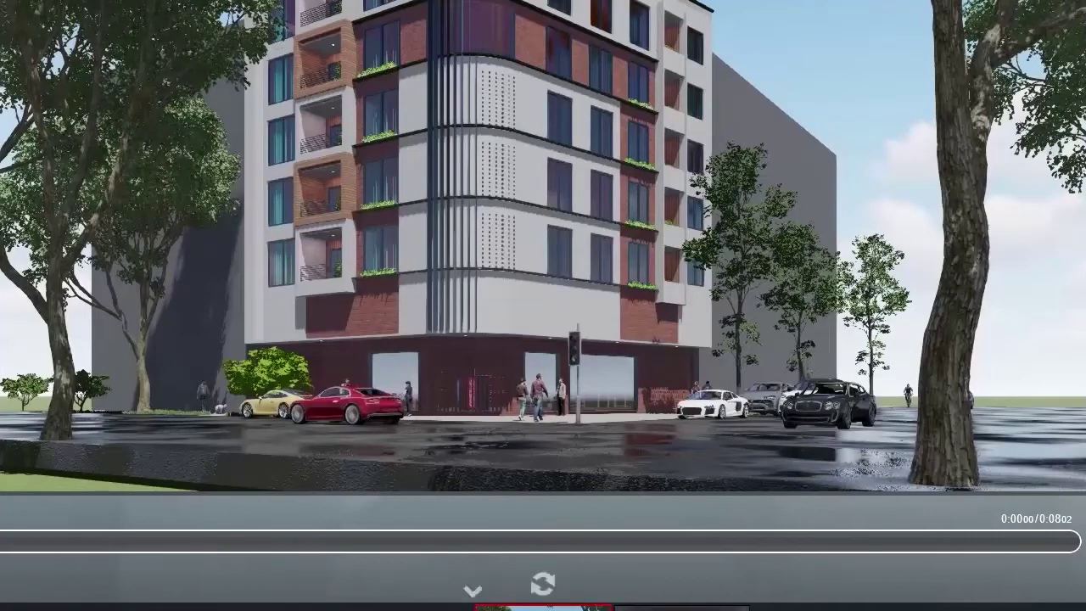
- Set the focal length to 23.7 mm, reframe the corner view closer to the building, and update the camera keyframe
{"action": "left_click", "coordinate": [603, 459]}
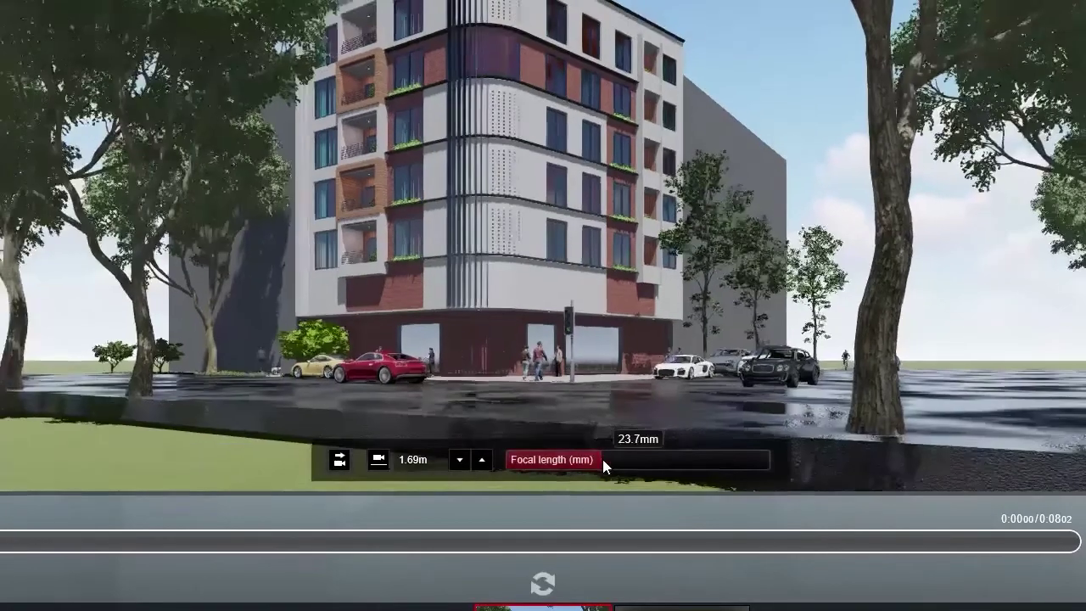
{"action": "scroll", "coordinate": [560, 387], "scroll_direction": "up", "scroll_amount": 3}
{"action": "key", "text": "e"}
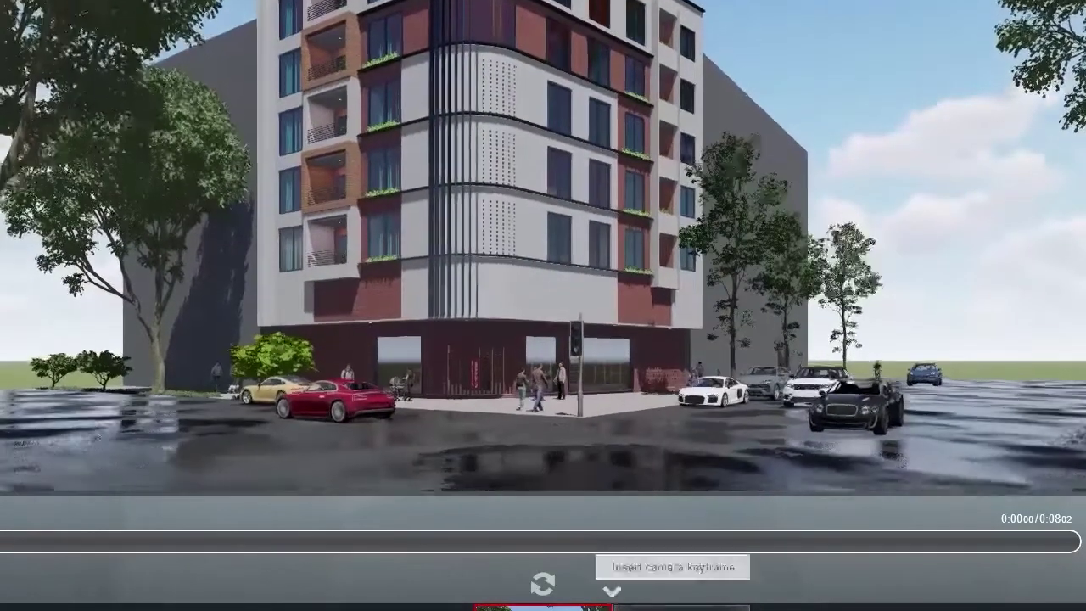
{"action": "mouse_move", "coordinate": [543, 272]}
{"action": "right_mouse_down"}
{"action": "mouse_move", "coordinate": [526, 136]}
{"action": "mouse_move", "coordinate": [539, 253]}
{"action": "right_mouse_up"}
{"action": "right_click_drag", "start_coordinate": [654, 330], "coordinate": [647, 321]}
{"action": "left_click", "coordinate": [543, 584]}
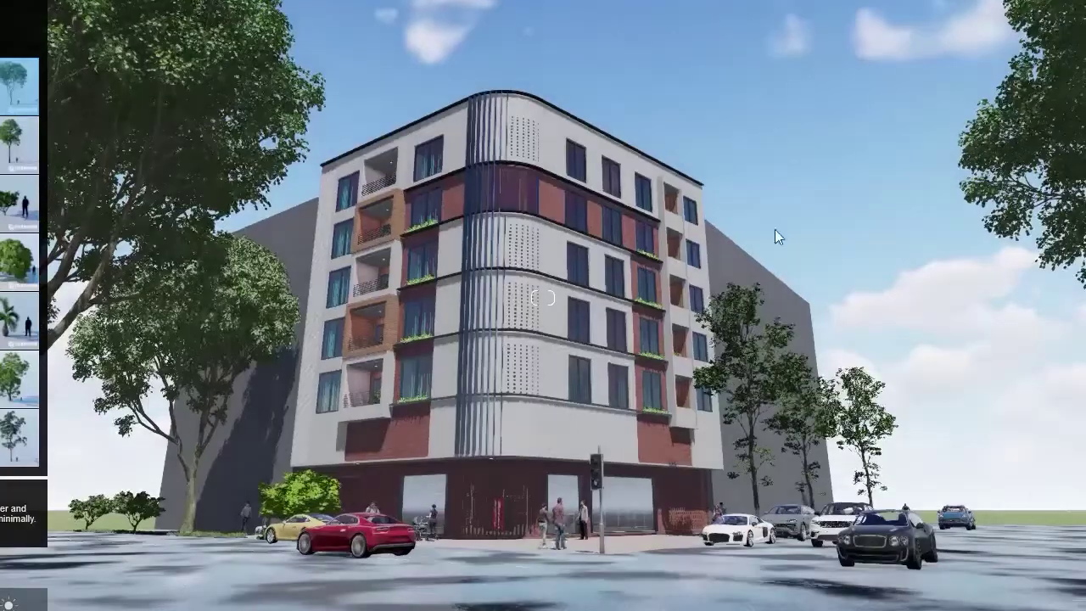
- Apply the invisible material to the plain grey neighbouring blocks beside the apartment building
{"action": "left_click", "coordinate": [585, 457]}
{"action": "right_click_drag", "start_coordinate": [587, 459], "coordinate": [613, 504]}
{"action": "right_click_drag", "start_coordinate": [543, 298], "coordinate": [500, 391]}
{"action": "key", "text": "w"}
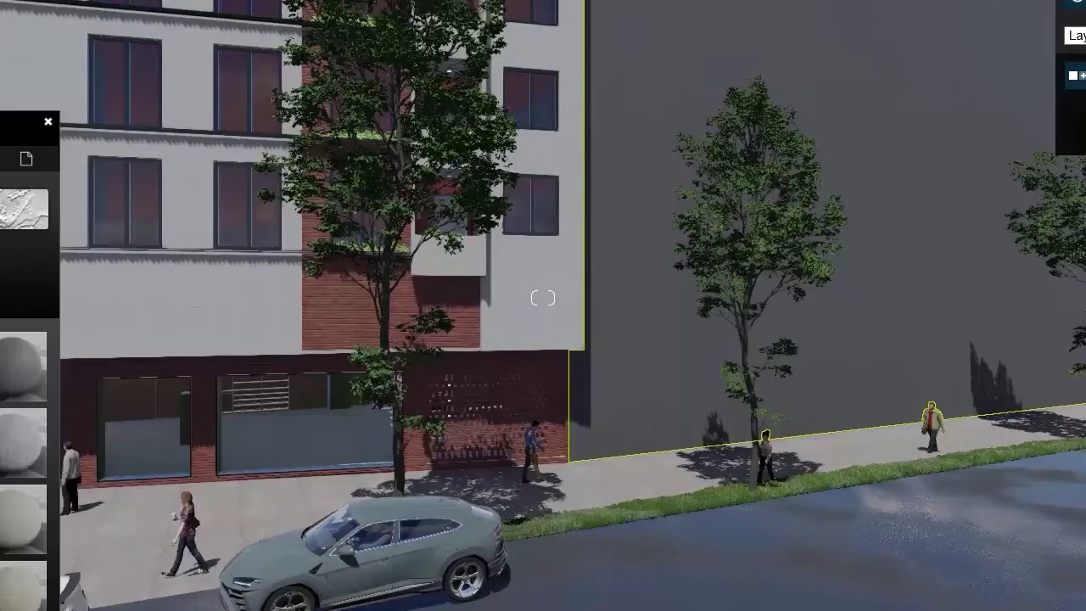
{"action": "left_click", "coordinate": [26, 159]}
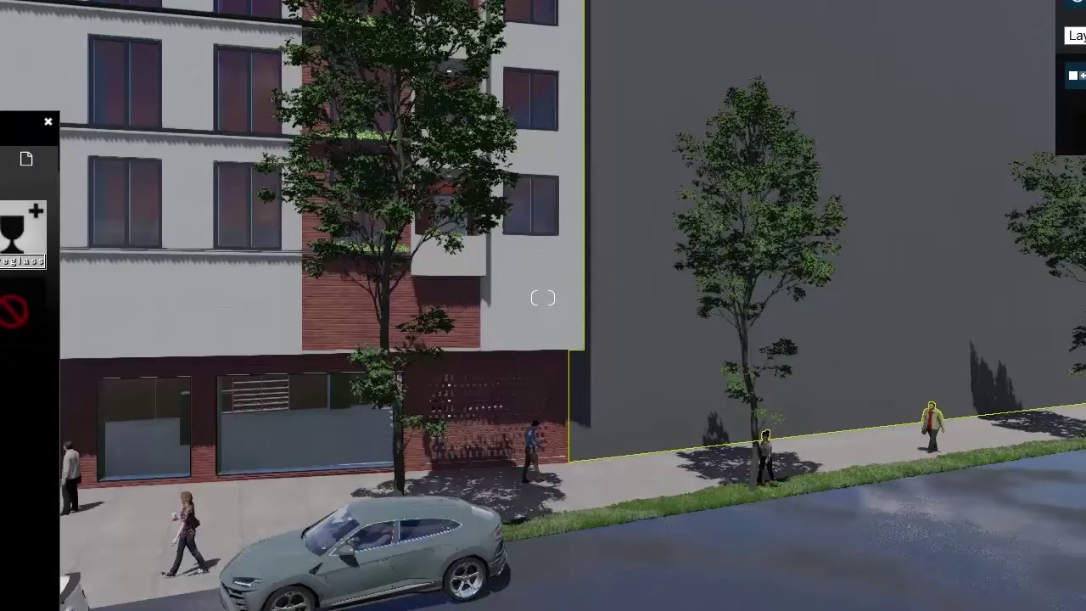
{"action": "left_click", "coordinate": [12, 312]}
{"action": "key", "text": "w"}
{"action": "key", "text": "d"}
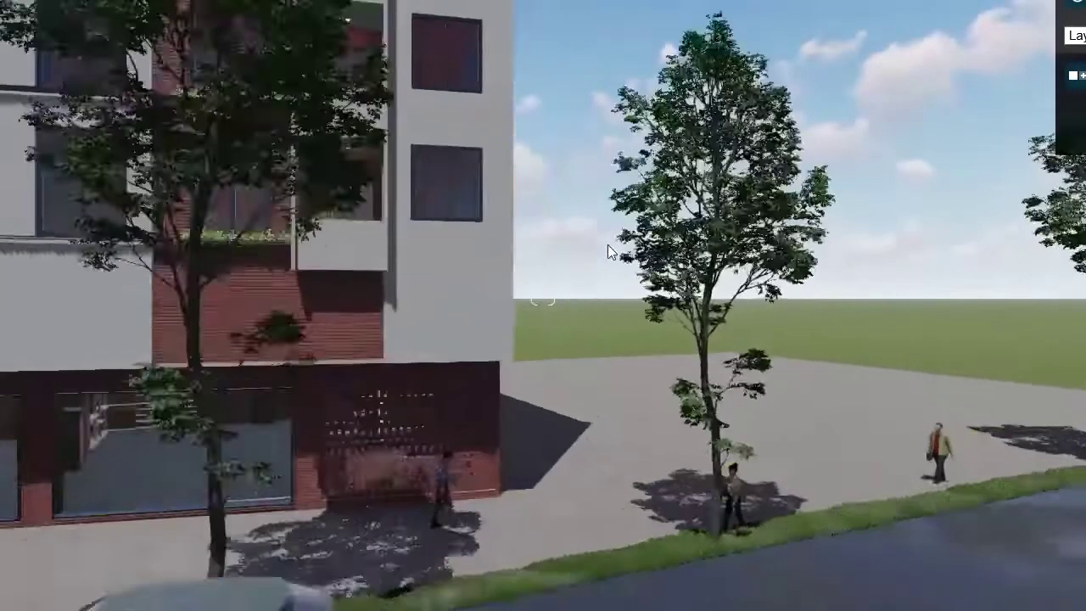
- Mass-place a continuous row of the cream multi-storey library building along the shop-side street, raising the item count until the gaps close
{"action": "right_click_drag", "start_coordinate": [608, 244], "coordinate": [545, 321]}
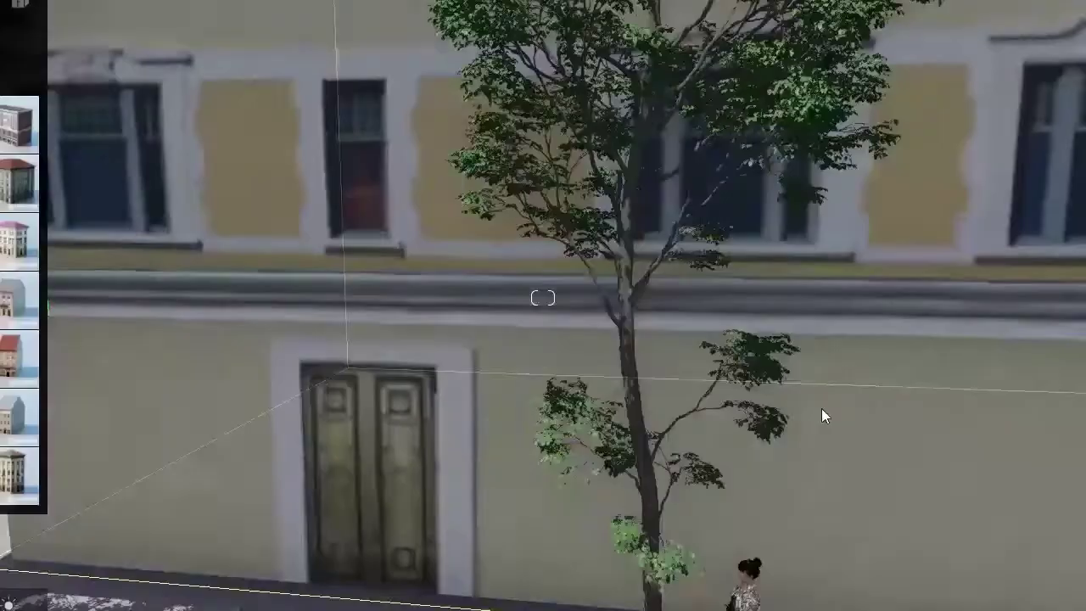
{"action": "scroll", "coordinate": [827, 413], "scroll_direction": "down", "scroll_amount": 5}
{"action": "right_click_drag", "start_coordinate": [875, 390], "coordinate": [875, 437]}
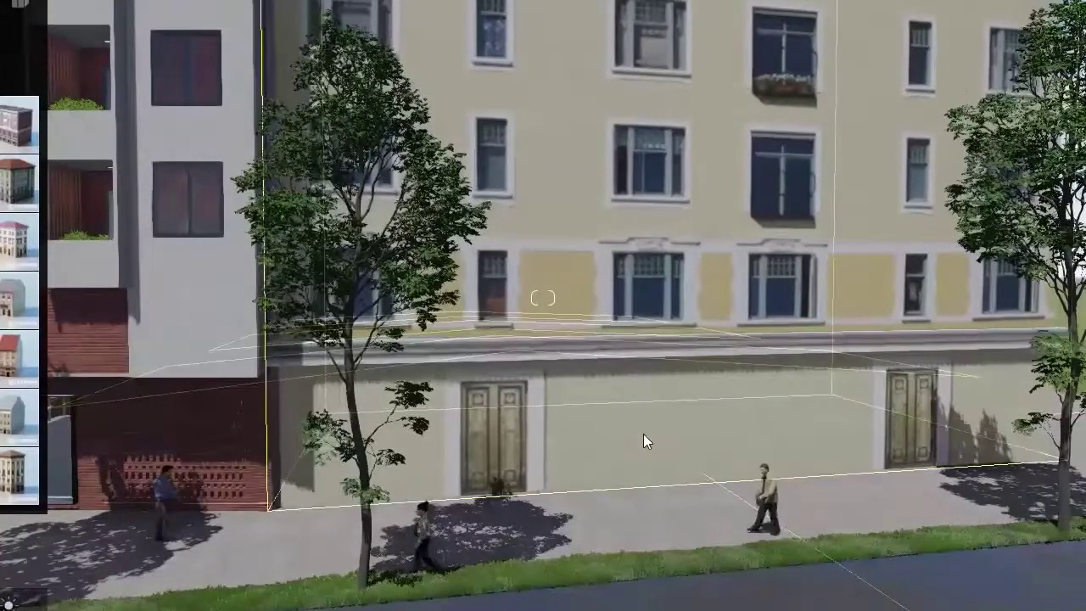
{"action": "left_click", "coordinate": [643, 434]}
{"action": "right_click_drag", "start_coordinate": [711, 417], "coordinate": [786, 419]}
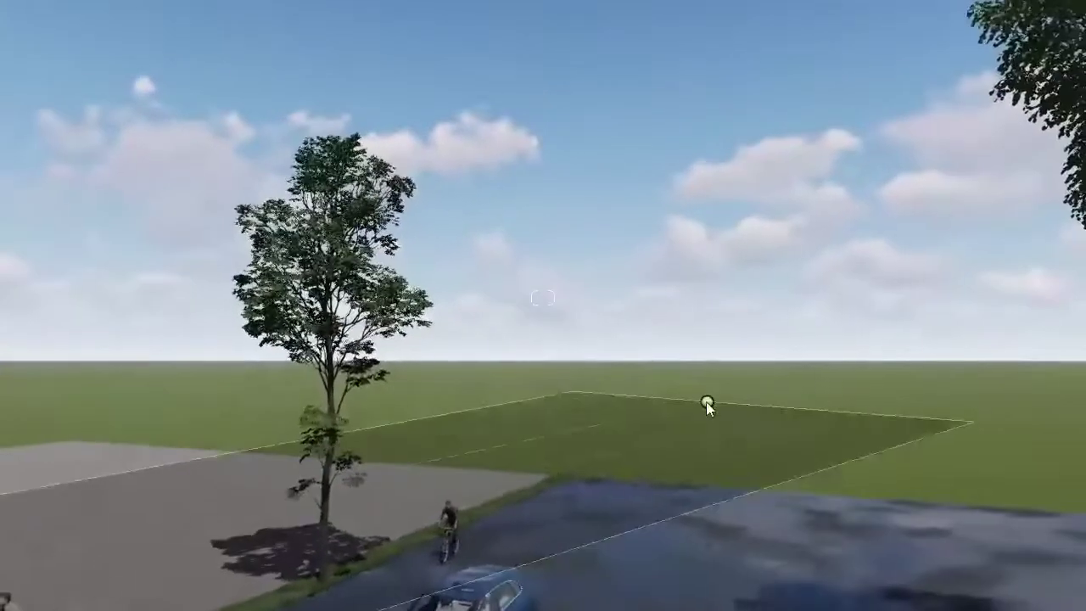
{"action": "left_click", "coordinate": [748, 376]}
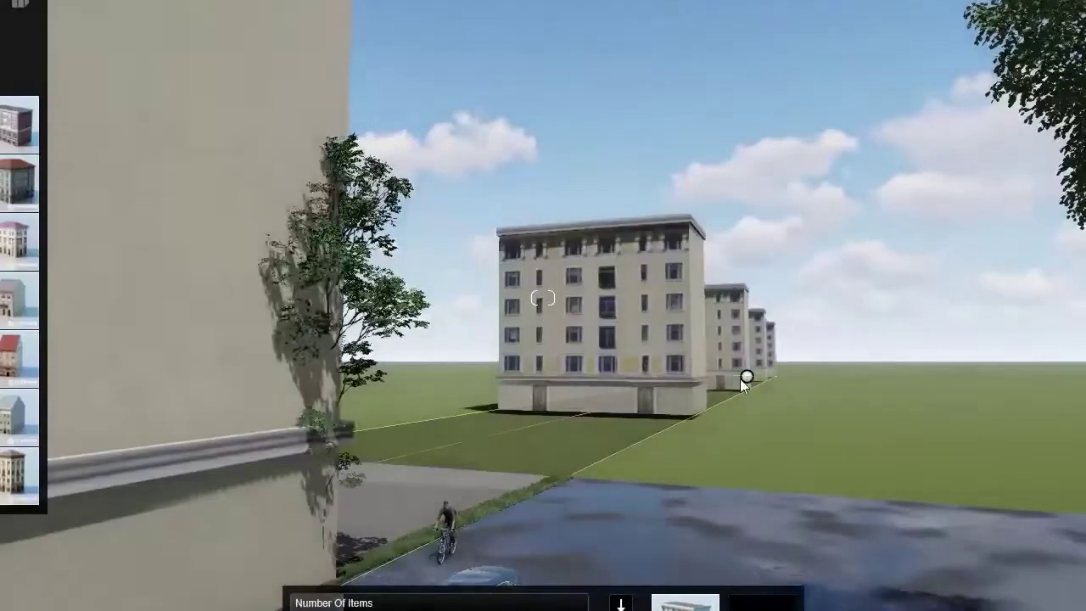
{"action": "left_click", "coordinate": [394, 606]}
{"action": "left_click_drag", "start_coordinate": [407, 610], "coordinate": [516, 610]}
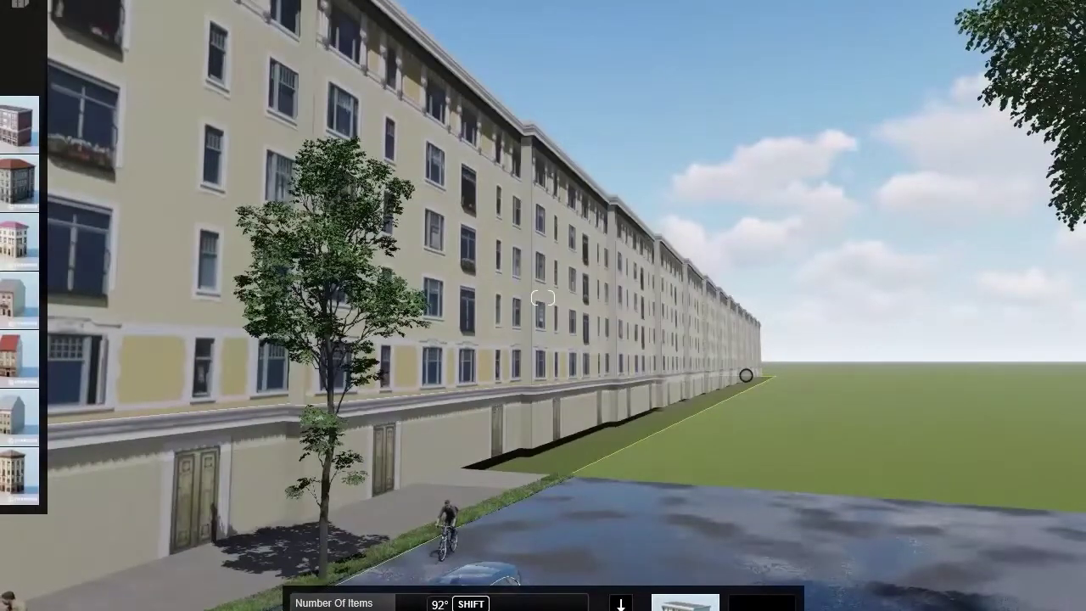
- Mass-place a second row of the cream library building from the apartment building outward along the entrance-side street
{"action": "key", "text": "s"}
{"action": "right_click_drag", "start_coordinate": [472, 444], "coordinate": [293, 431]}
{"action": "key", "text": "s"}
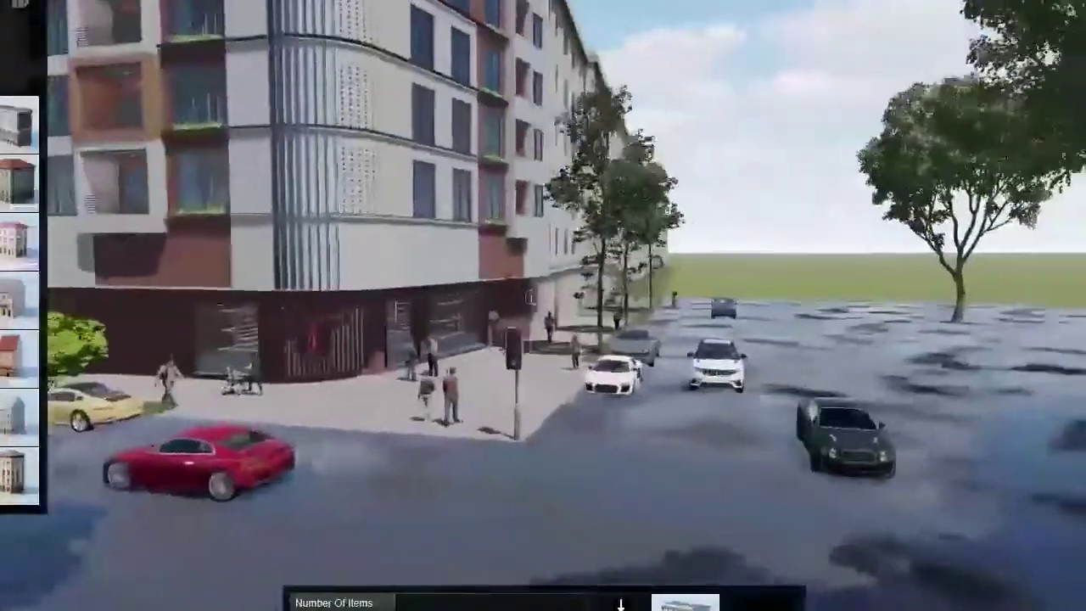
{"action": "key", "text": "s"}
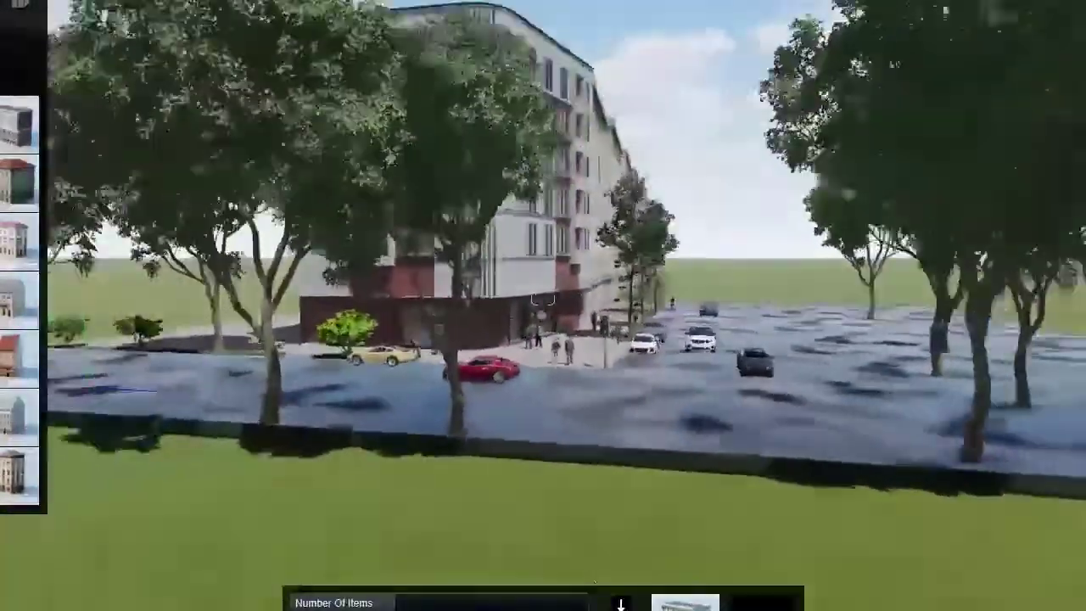
{"action": "key", "text": "d"}
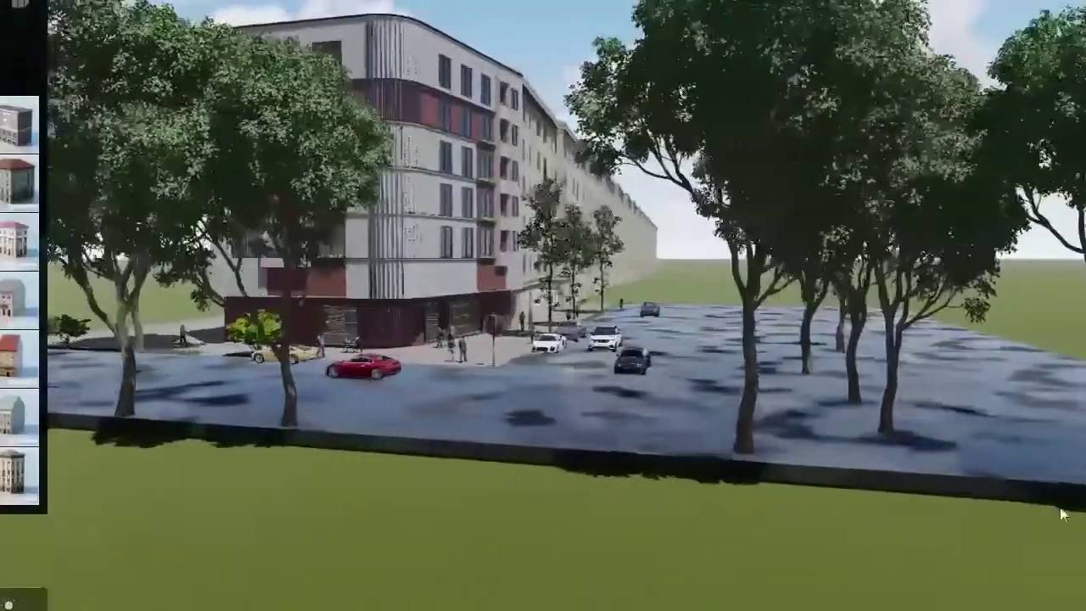
{"action": "right_click_drag", "start_coordinate": [1063, 513], "coordinate": [1085, 511]}
{"action": "right_click_drag", "start_coordinate": [543, 297], "coordinate": [598, 422]}
{"action": "key", "text": "w"}
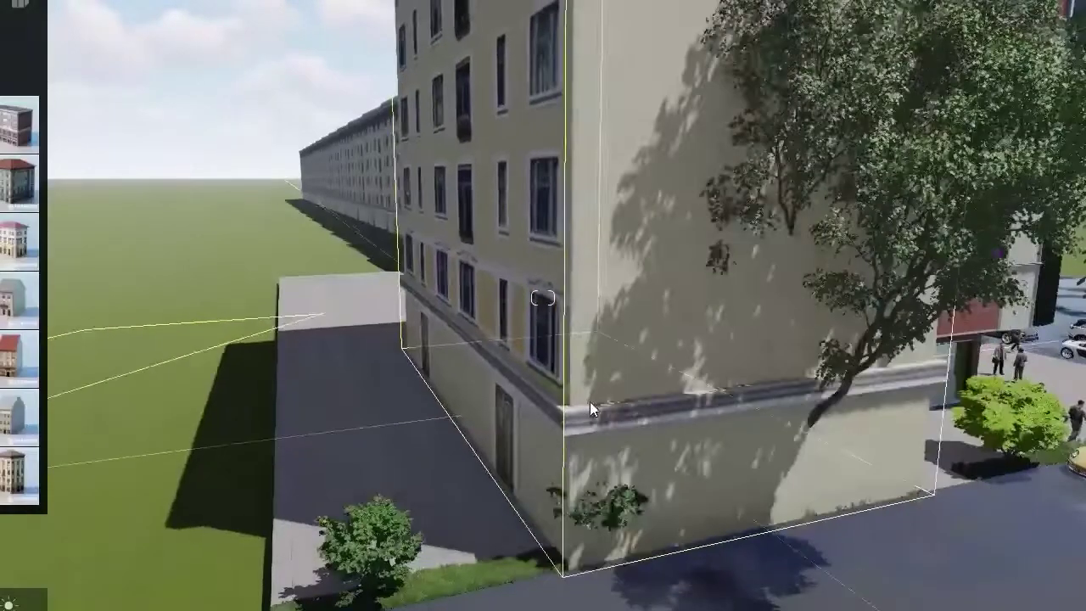
{"action": "left_click", "coordinate": [597, 402]}
{"action": "key", "text": "s"}
{"action": "right_click_drag", "start_coordinate": [597, 401], "coordinate": [573, 394]}
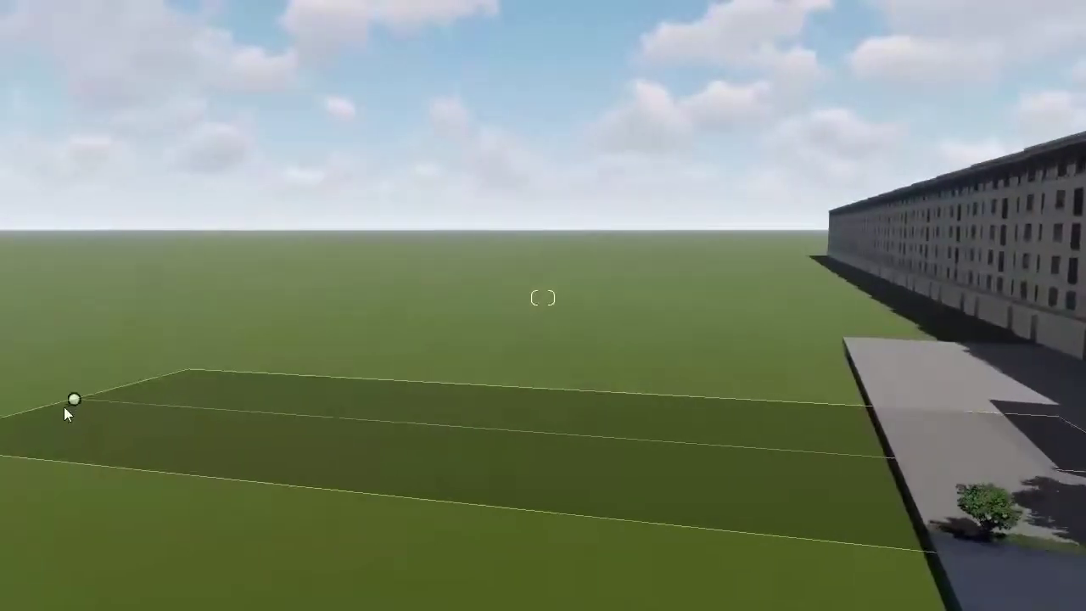
{"action": "left_click", "coordinate": [62, 411]}
{"action": "key", "text": "s"}
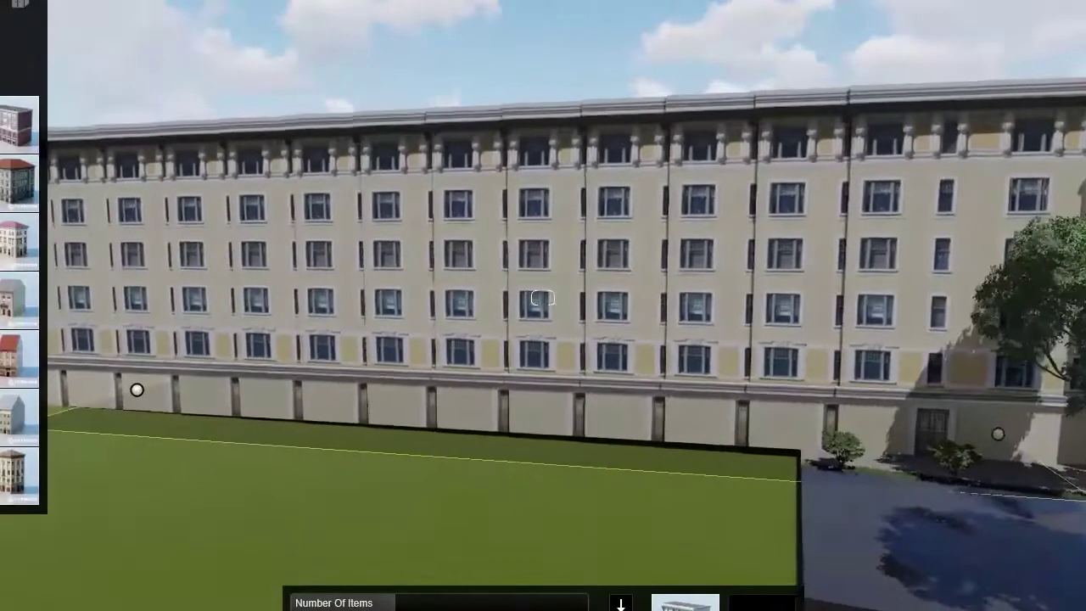
- Set the number of items in the entrance-side building row to 4
{"action": "left_click_drag", "start_coordinate": [378, 605], "coordinate": [349, 607]}
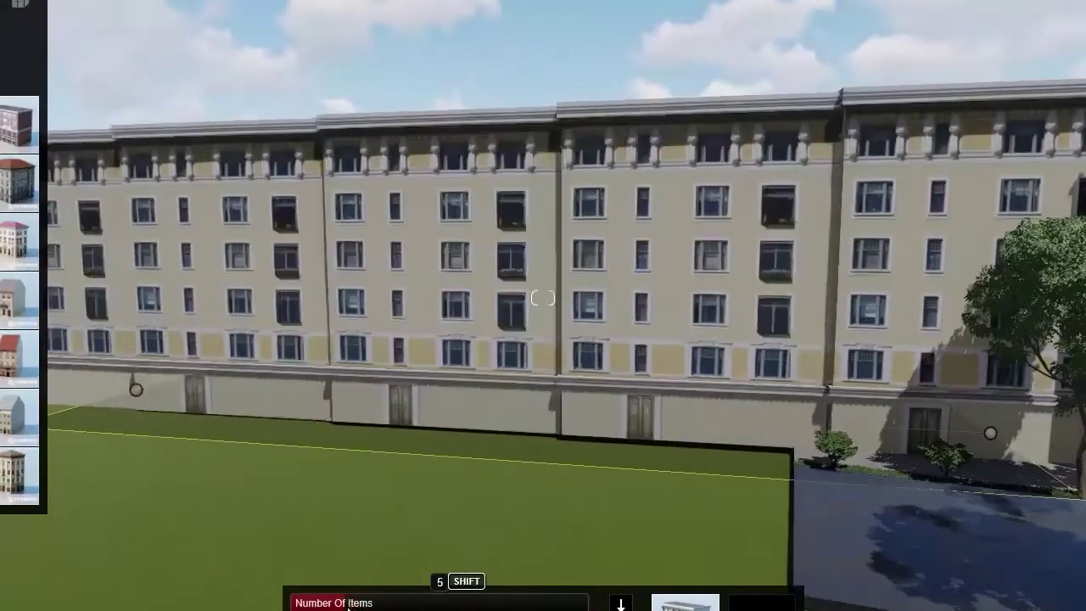
{"action": "key", "text": "d"}
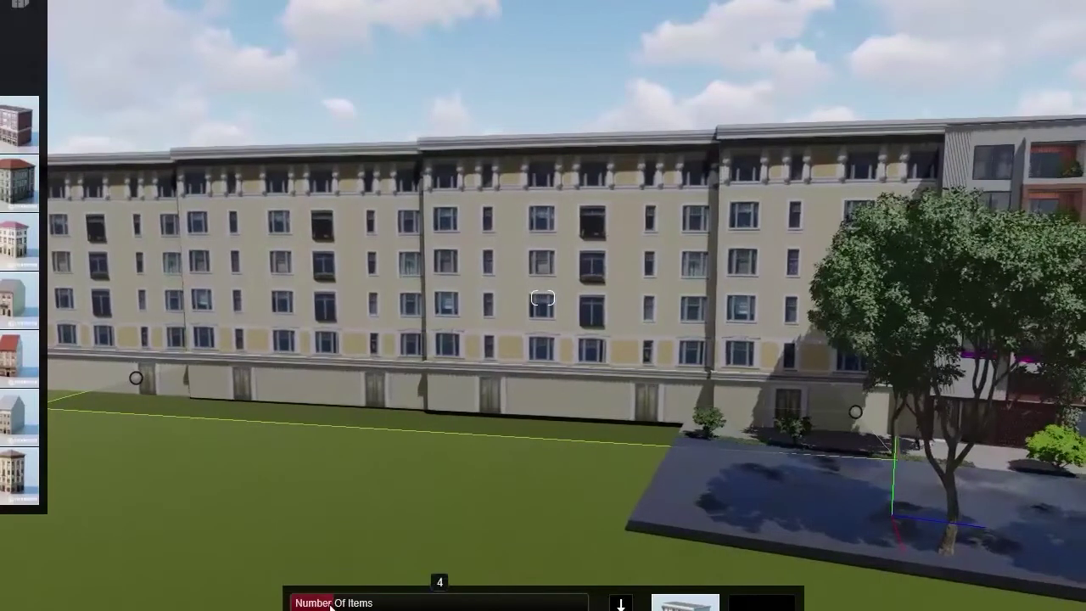
{"action": "left_click_drag", "start_coordinate": [328, 606], "coordinate": [339, 605]}
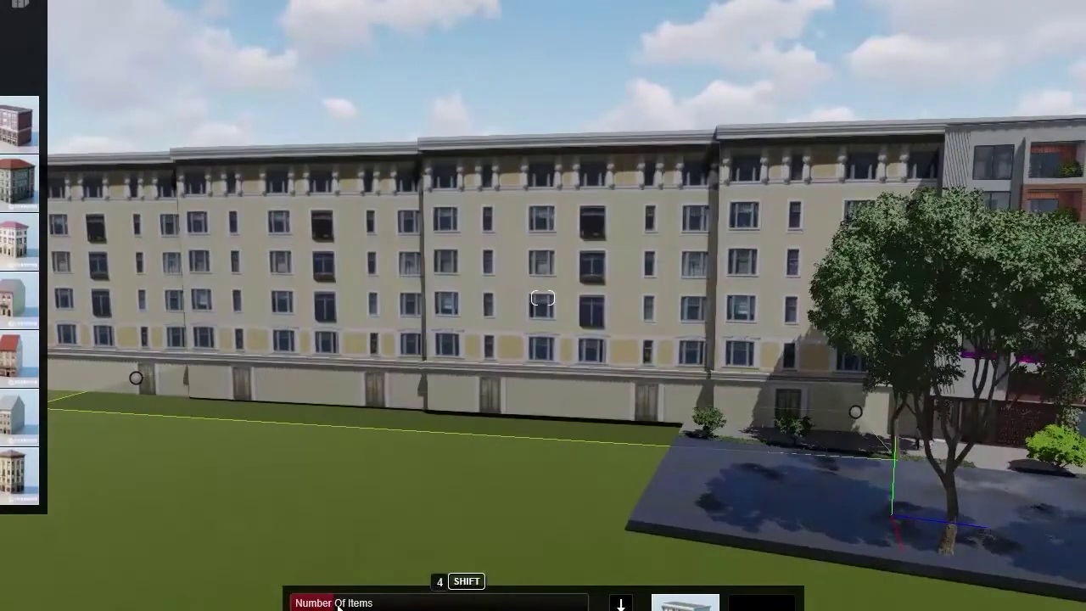
{"action": "key", "text": "d"}
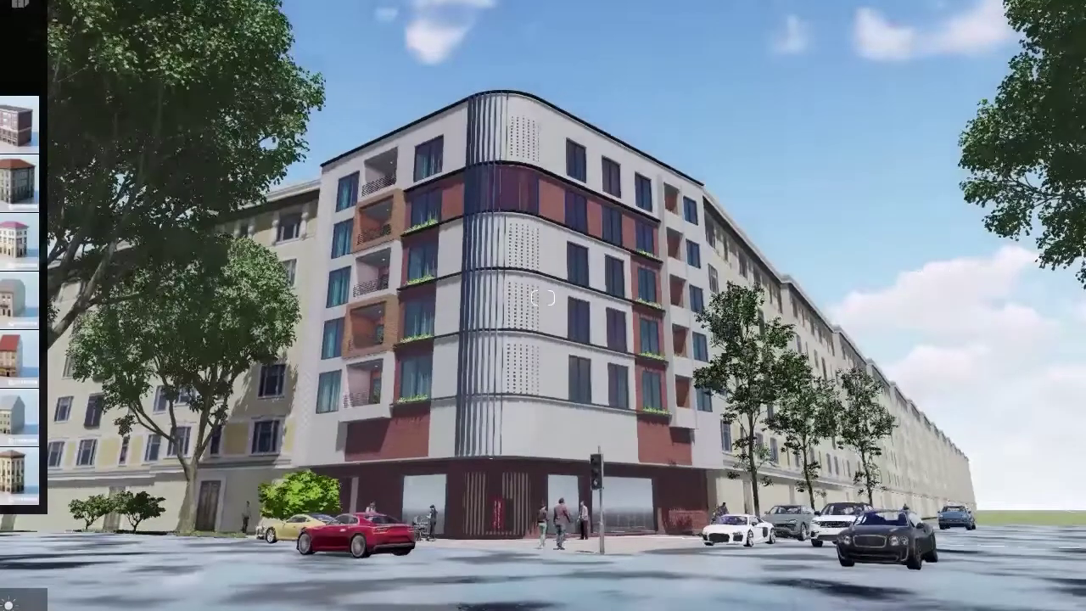
- Move the protruding cream building near the sidewalk's end on the shop side into line with its neighbour
{"action": "key", "text": "d"}
{"action": "key", "text": "w"}
{"action": "key", "text": "q"}
{"action": "right_click_drag", "start_coordinate": [543, 298], "coordinate": [429, 399]}
{"action": "key", "text": "w"}
{"action": "key", "text": "s"}
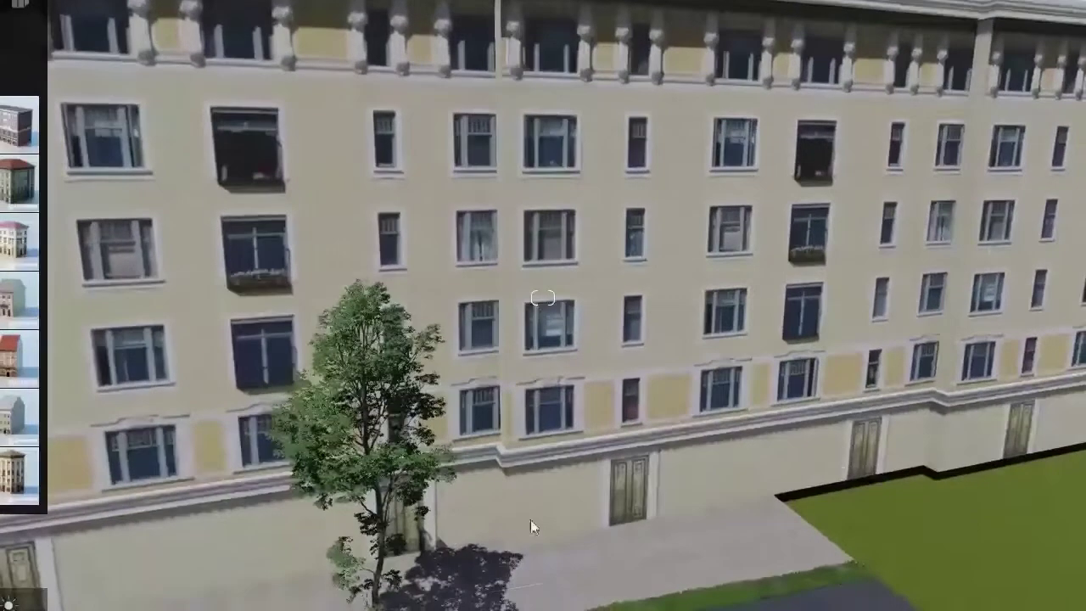
{"action": "left_click", "coordinate": [157, 609]}
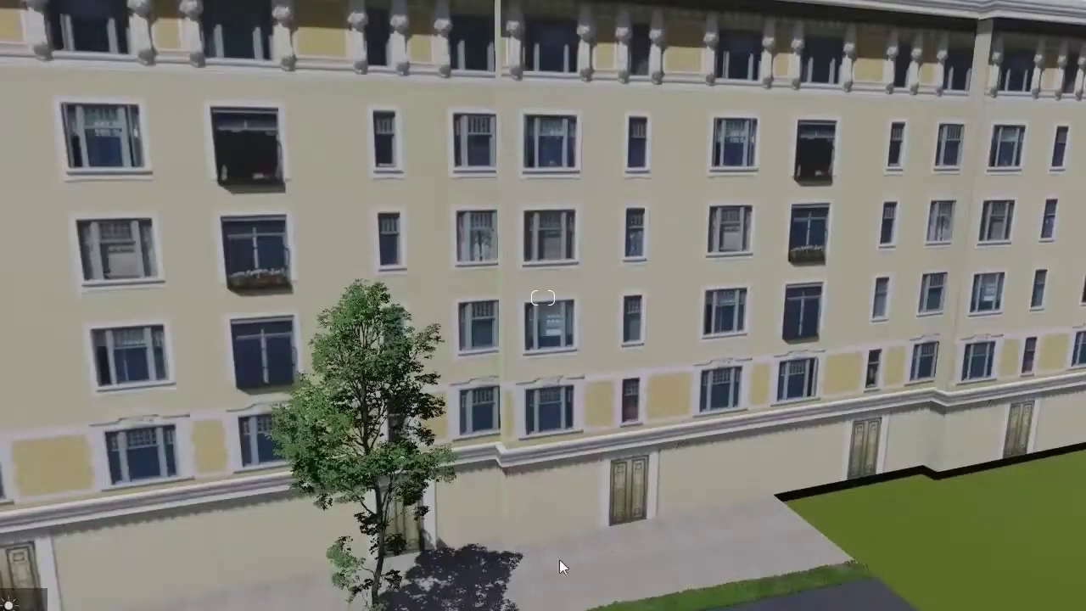
{"action": "left_click", "coordinate": [684, 450]}
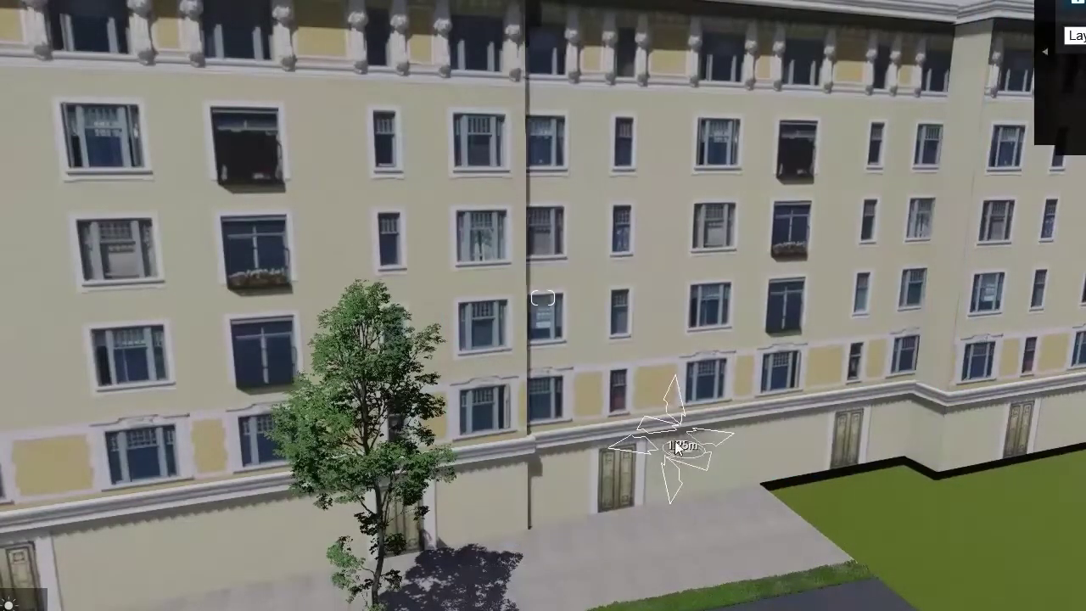
{"action": "left_click_drag", "start_coordinate": [678, 443], "coordinate": [680, 444]}
- Try to shift the next cream building in the shop-side row, and undo the move
{"action": "right_click_drag", "start_coordinate": [679, 447], "coordinate": [783, 470]}
{"action": "left_click_drag", "start_coordinate": [710, 410], "coordinate": [711, 413]}
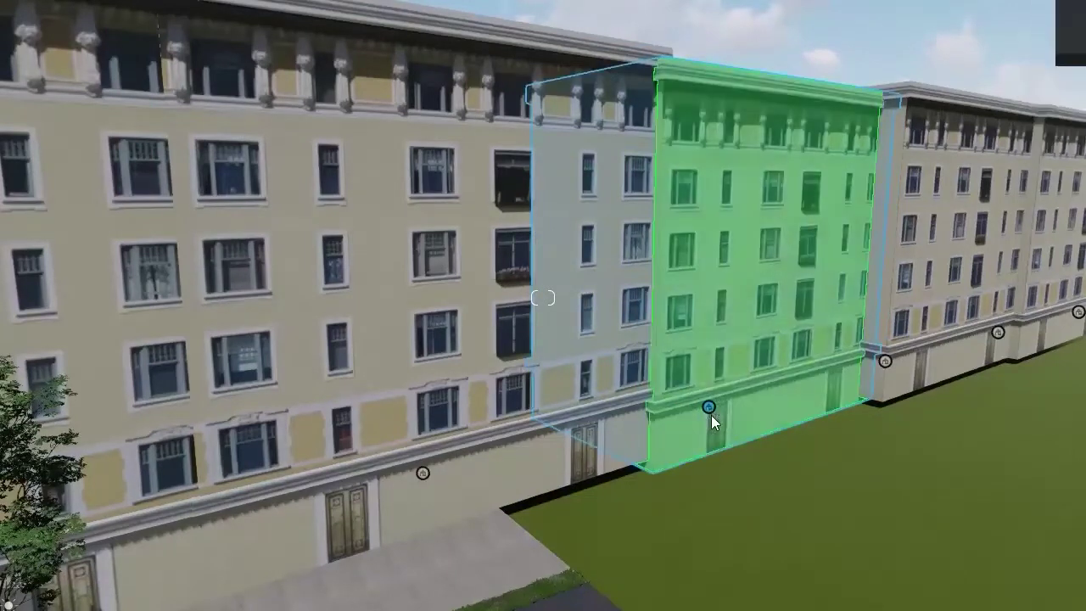
{"action": "key", "text": "ctrl+z"}
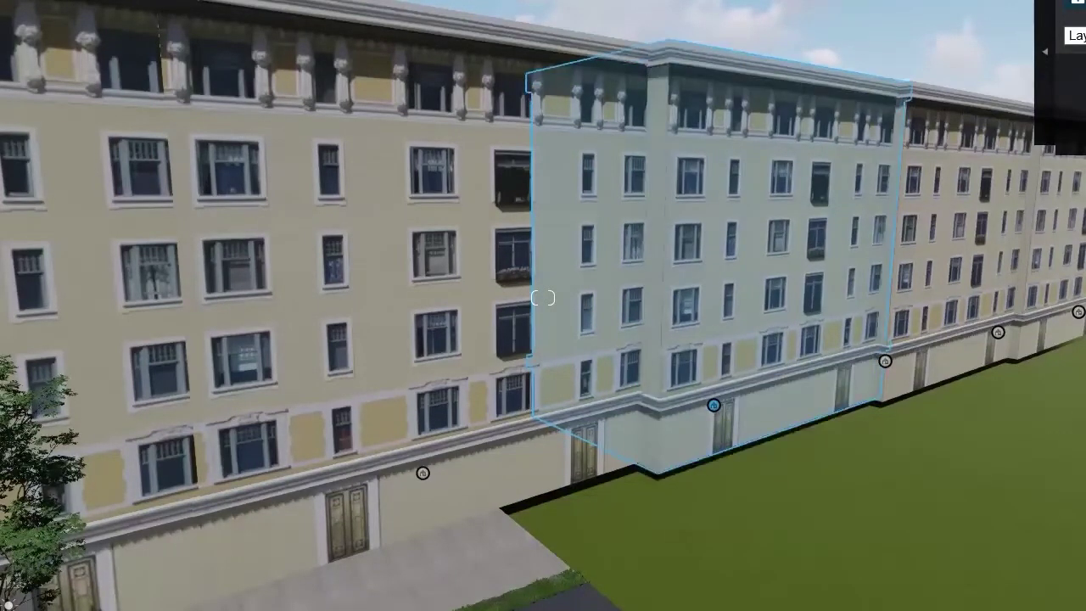
- Shift the highlighted cream building in the shop-side row slightly to line up with its neighbour
{"action": "left_click_drag", "start_coordinate": [714, 409], "coordinate": [704, 406]}
{"action": "key", "text": "s"}
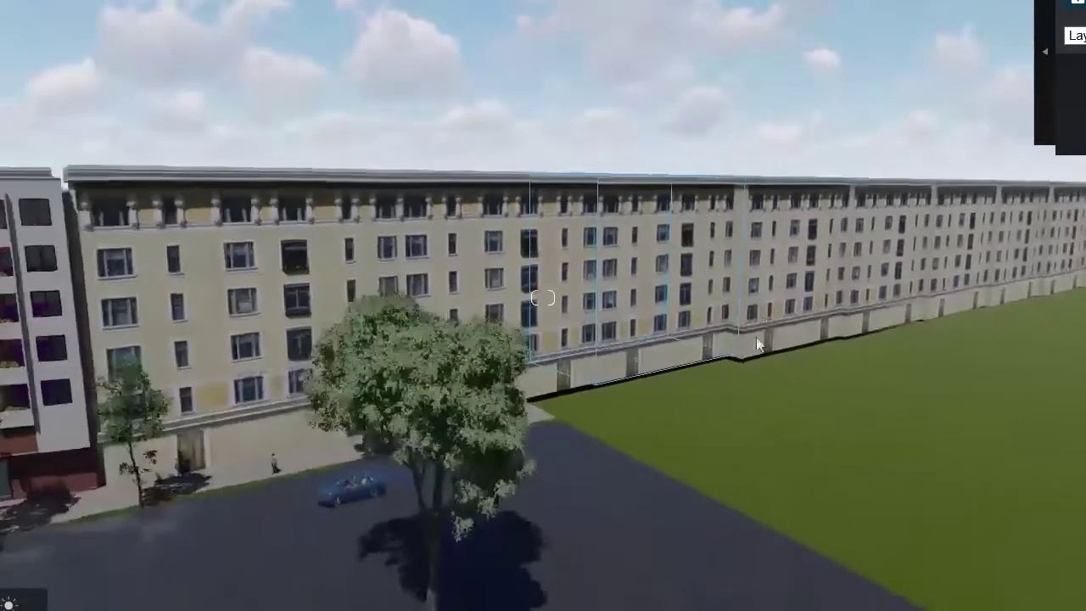
{"action": "mouse_move", "coordinate": [759, 345]}
{"action": "right_mouse_down"}
{"action": "mouse_move", "coordinate": [76, 389]}
{"action": "mouse_move", "coordinate": [51, 424]}
{"action": "mouse_move", "coordinate": [731, 343]}
{"action": "mouse_move", "coordinate": [721, 340]}
{"action": "mouse_move", "coordinate": [737, 323]}
{"action": "mouse_move", "coordinate": [753, 328]}
{"action": "right_mouse_up"}
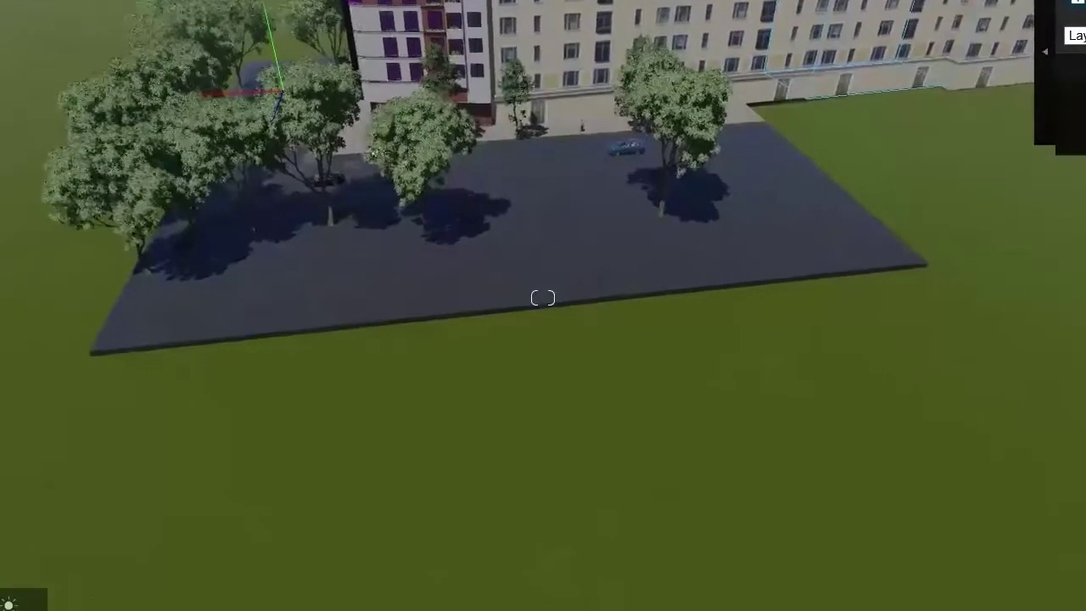
- Lay out a mass-placed row of the cream building along the opposite side of the shop-side street, parallel to the existing row
{"action": "right_click_drag", "start_coordinate": [573, 482], "coordinate": [1043, 365]}
{"action": "left_click", "coordinate": [99, 609]}
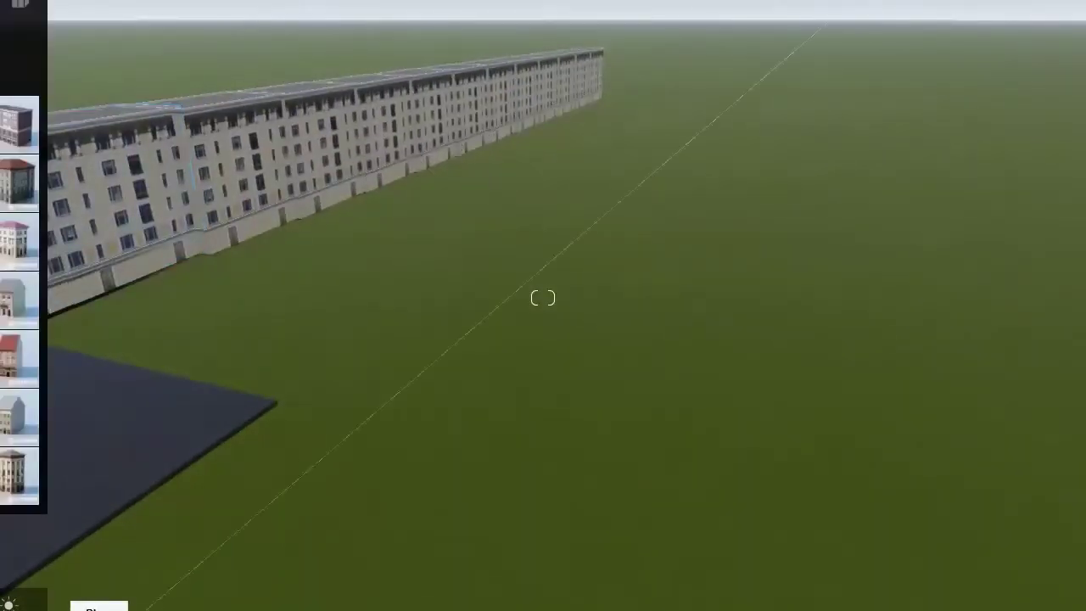
{"action": "left_click", "coordinate": [553, 297]}
{"action": "right_click_drag", "start_coordinate": [553, 297], "coordinate": [432, 373]}
{"action": "right_click_drag", "start_coordinate": [1001, 284], "coordinate": [756, 311]}
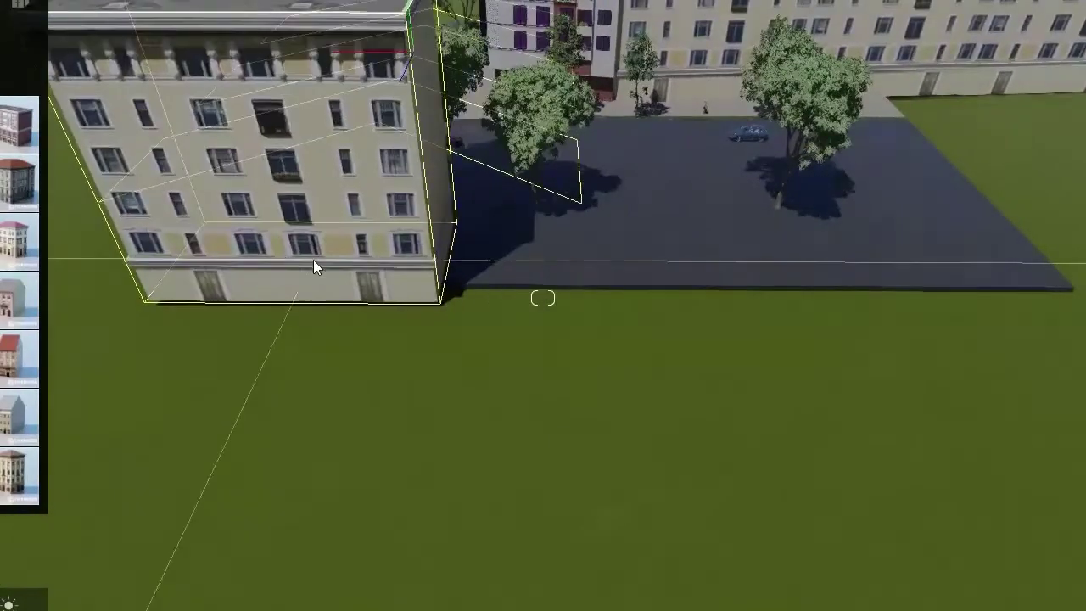
{"action": "left_click", "coordinate": [313, 259]}
{"action": "mouse_move", "coordinate": [980, 310]}
{"action": "right_mouse_down"}
{"action": "mouse_move", "coordinate": [945, 303]}
{"action": "mouse_move", "coordinate": [963, 321]}
{"action": "right_mouse_up"}
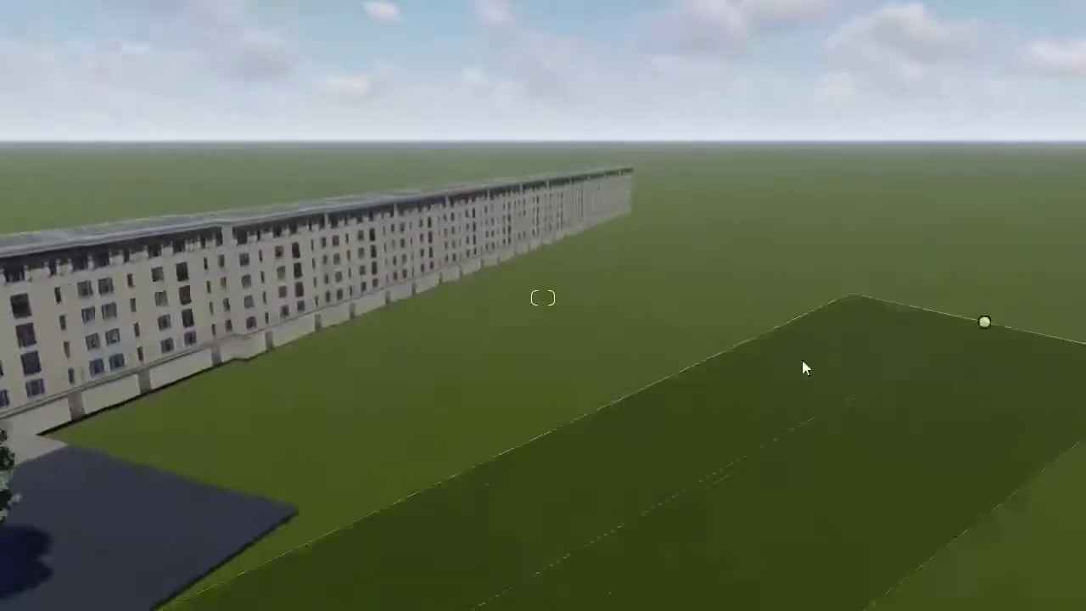
{"action": "left_click", "coordinate": [713, 255]}
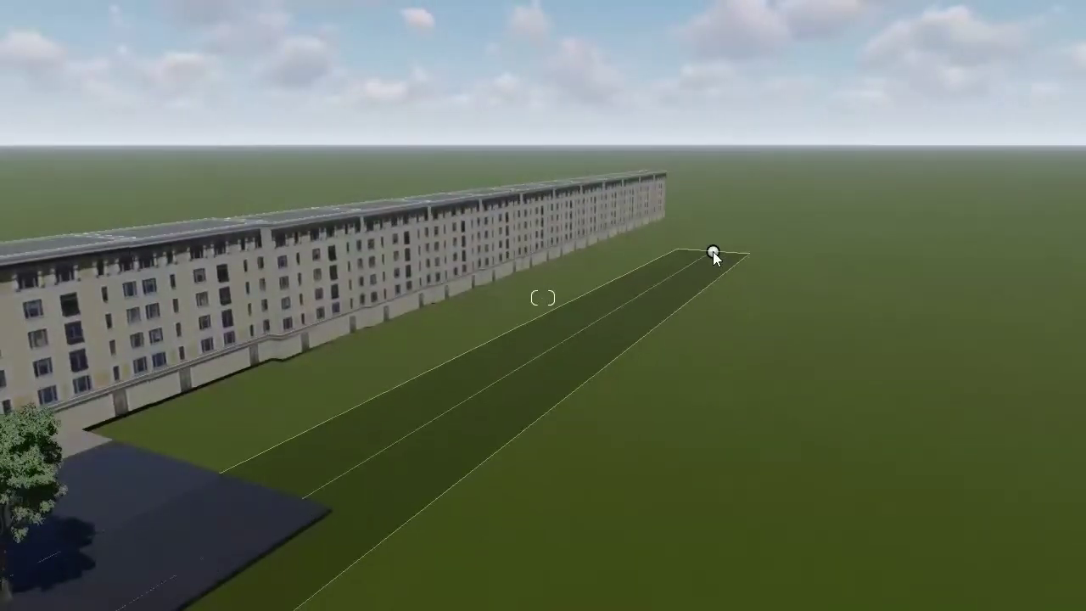
- Add the red-brick building to the new row's mix, remove the small white house, and raise the item count until the facades join
{"action": "left_click_drag", "start_coordinate": [516, 610], "coordinate": [364, 610]}
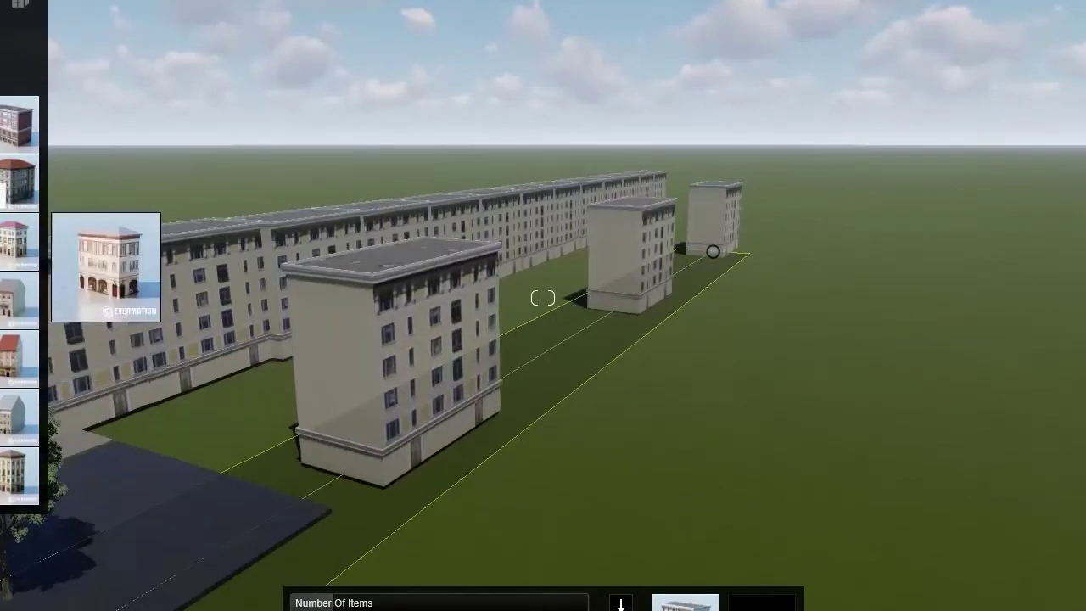
{"action": "left_click", "coordinate": [17, 128]}
{"action": "left_click", "coordinate": [821, 603]}
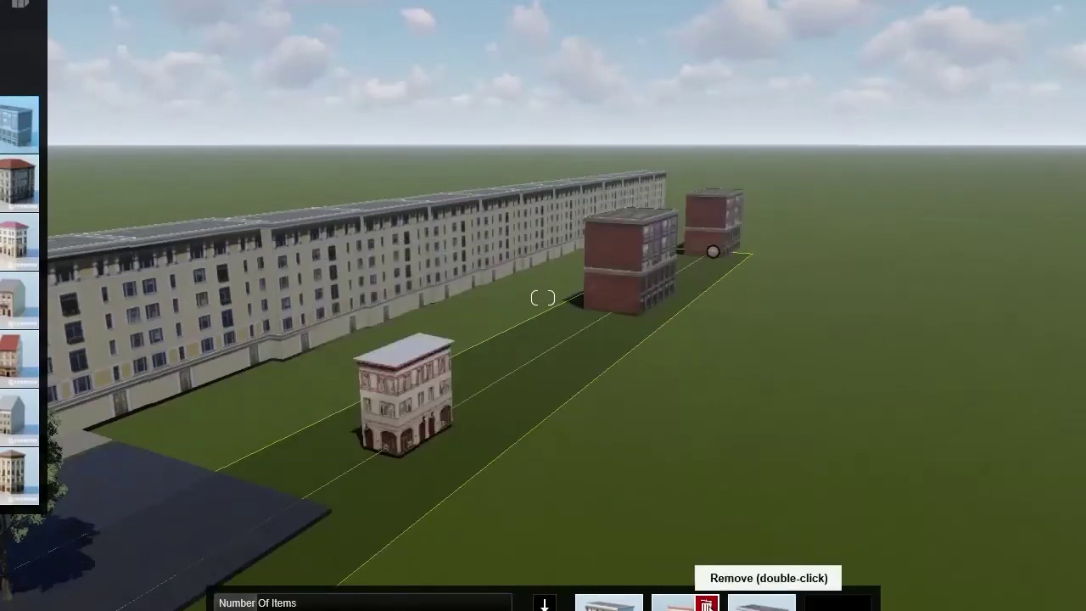
{"action": "double_click", "coordinate": [706, 604]}
{"action": "left_click_drag", "start_coordinate": [354, 604], "coordinate": [473, 610]}
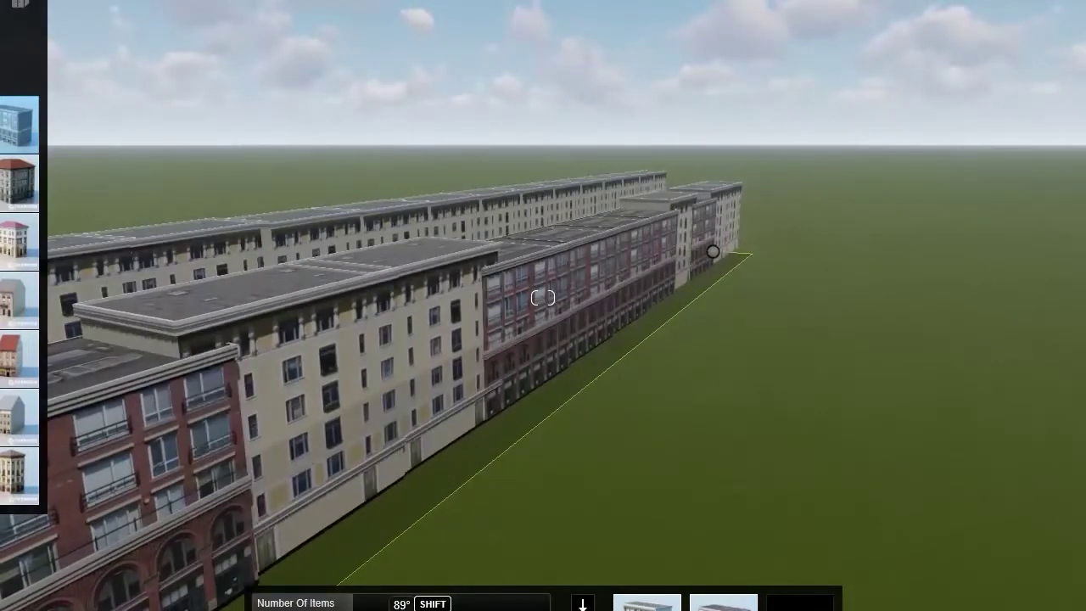
- Mass-place cream and red-brick buildings across the far end of the street and increase the number of items to close the gaps
{"action": "scroll", "coordinate": [543, 297], "scroll_direction": "down", "scroll_amount": 3}
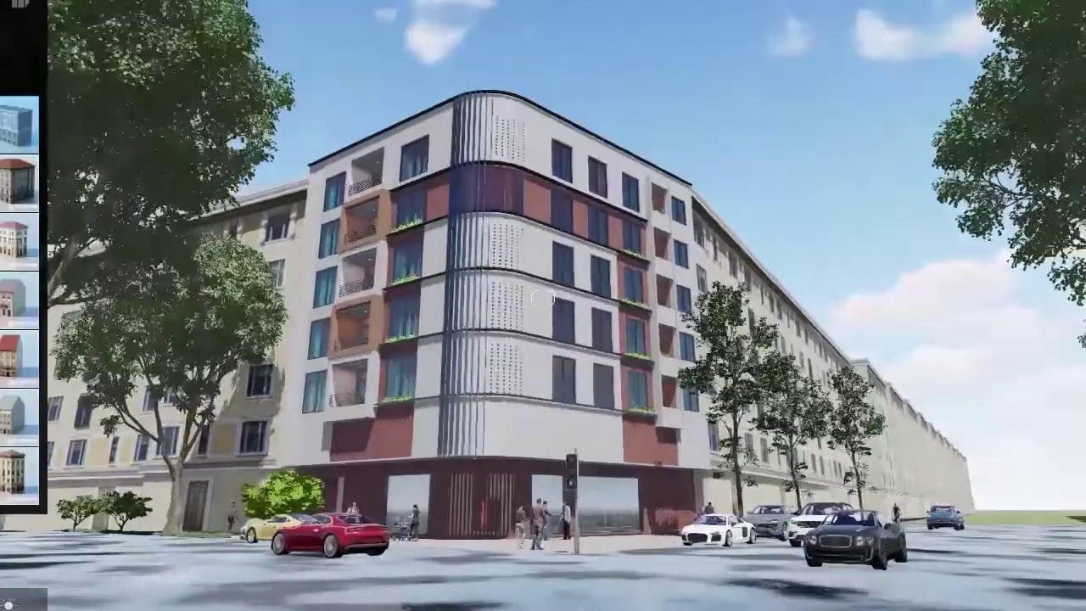
{"action": "key", "text": "w"}
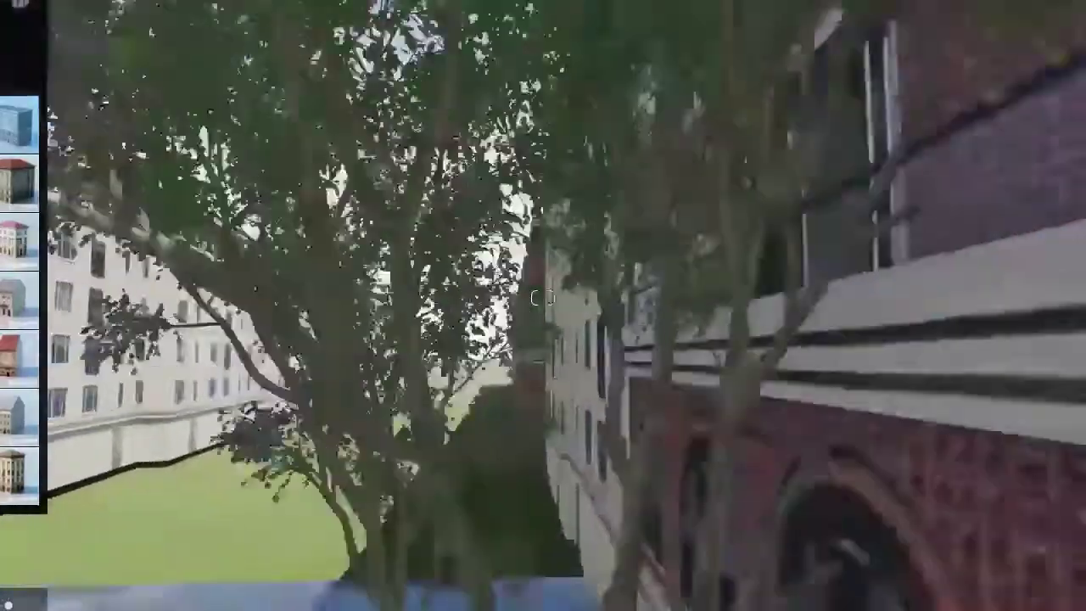
{"action": "key", "text": "w"}
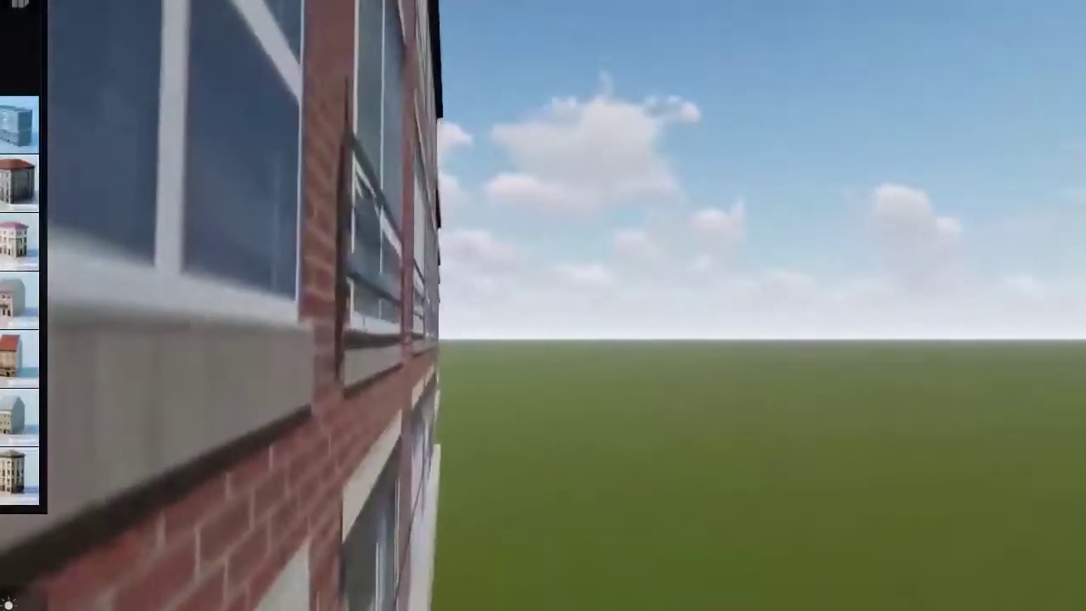
{"action": "key", "text": "q"}
{"action": "right_click_drag", "start_coordinate": [543, 298], "coordinate": [684, 299]}
{"action": "right_click_drag", "start_coordinate": [1021, 454], "coordinate": [1036, 456]}
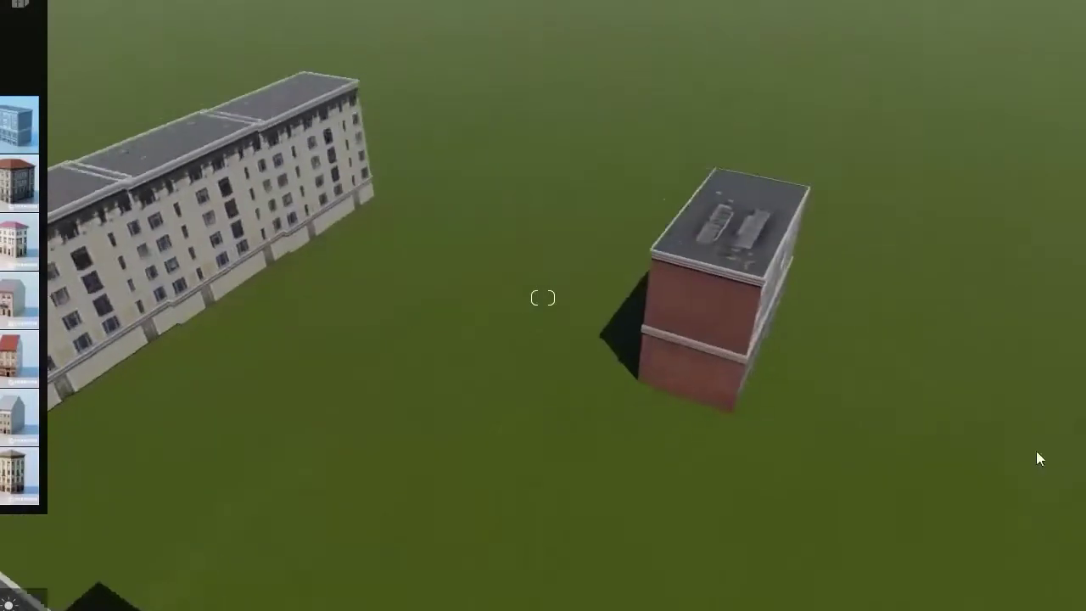
{"action": "mouse_move", "coordinate": [1019, 322]}
{"action": "left_mouse_down"}
{"action": "mouse_move", "coordinate": [337, 65]}
{"action": "mouse_move", "coordinate": [45, 32]}
{"action": "left_mouse_up"}
{"action": "left_click", "coordinate": [306, 605]}
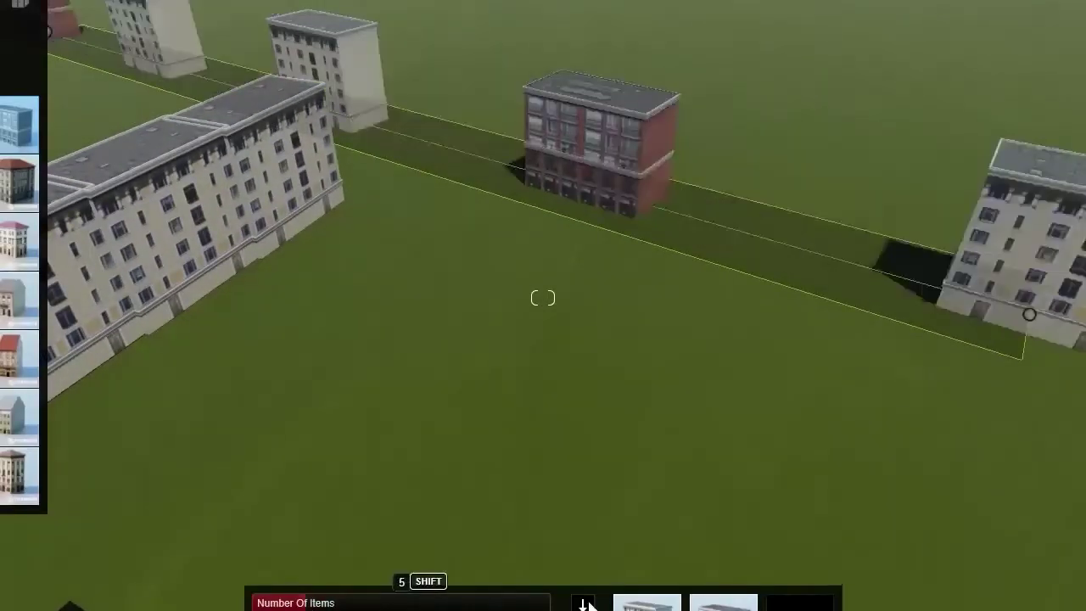
{"action": "left_click_drag", "start_coordinate": [339, 603], "coordinate": [360, 605]}
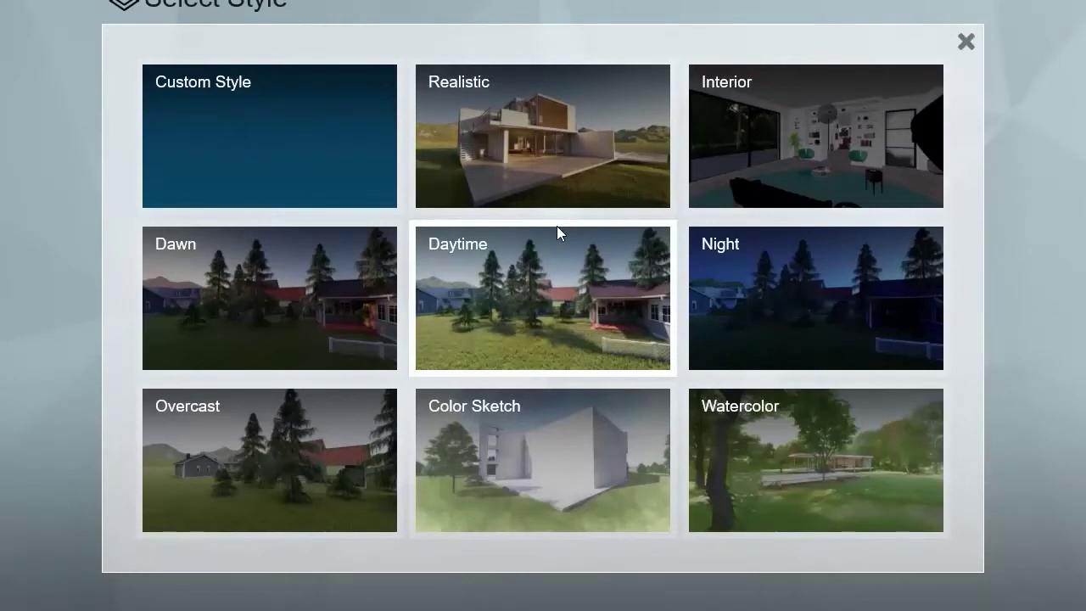
- Apply the Overcast style to the movie clip and go through its effect settings
{"action": "left_click", "coordinate": [206, 456]}
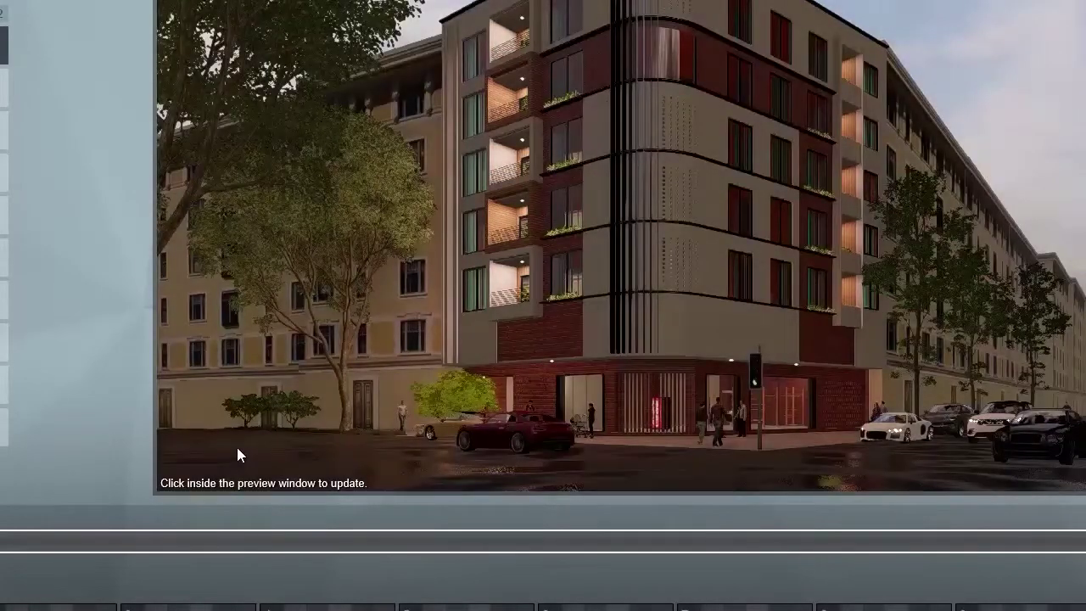
{"action": "left_click", "coordinate": [4, 131]}
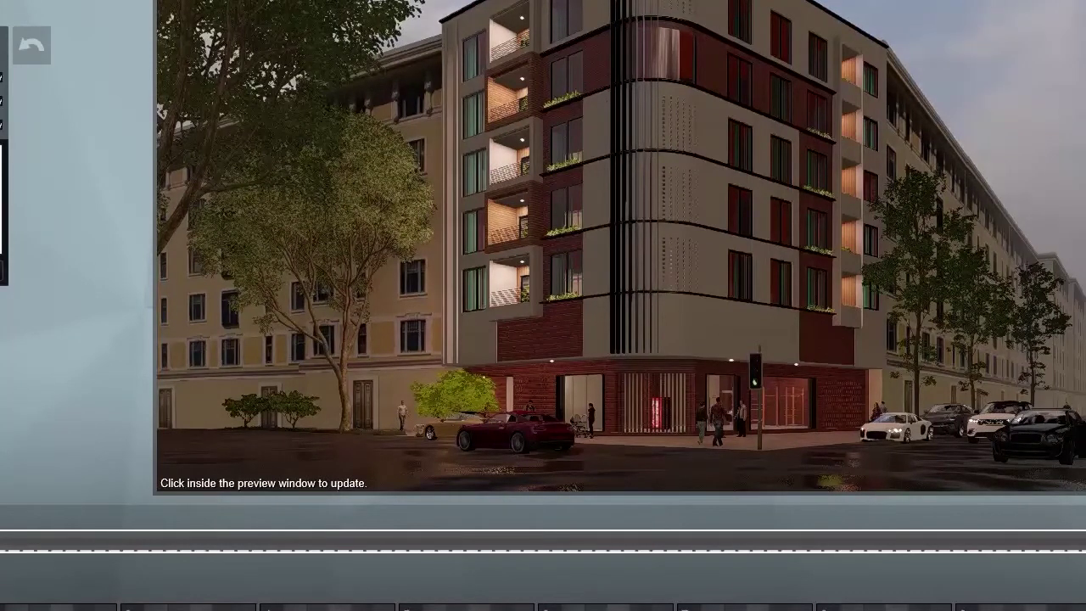
{"action": "left_click", "coordinate": [583, 176]}
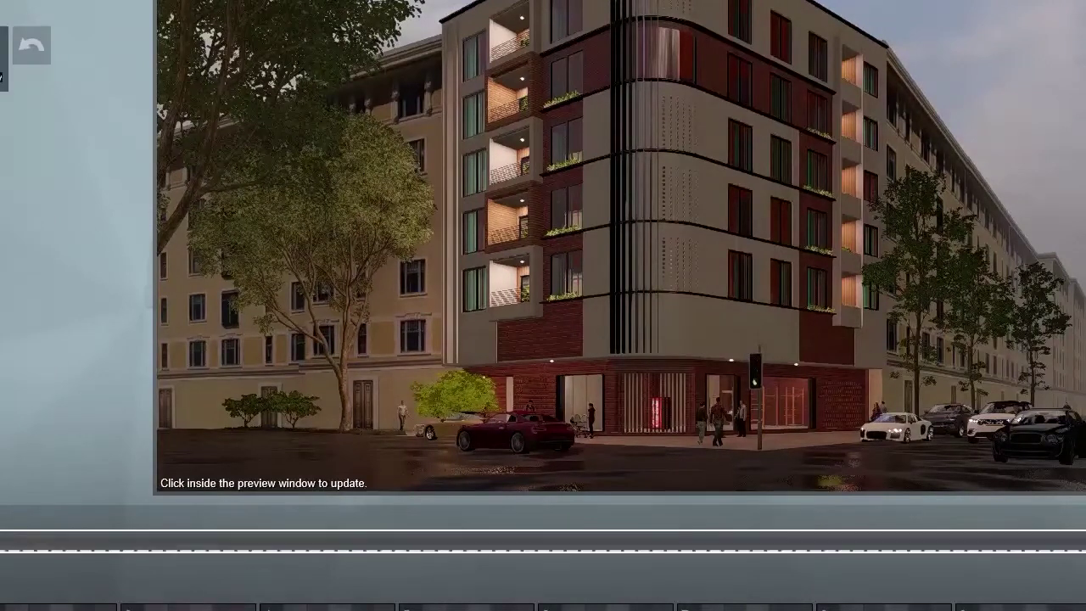
{"action": "left_click", "coordinate": [547, 158]}
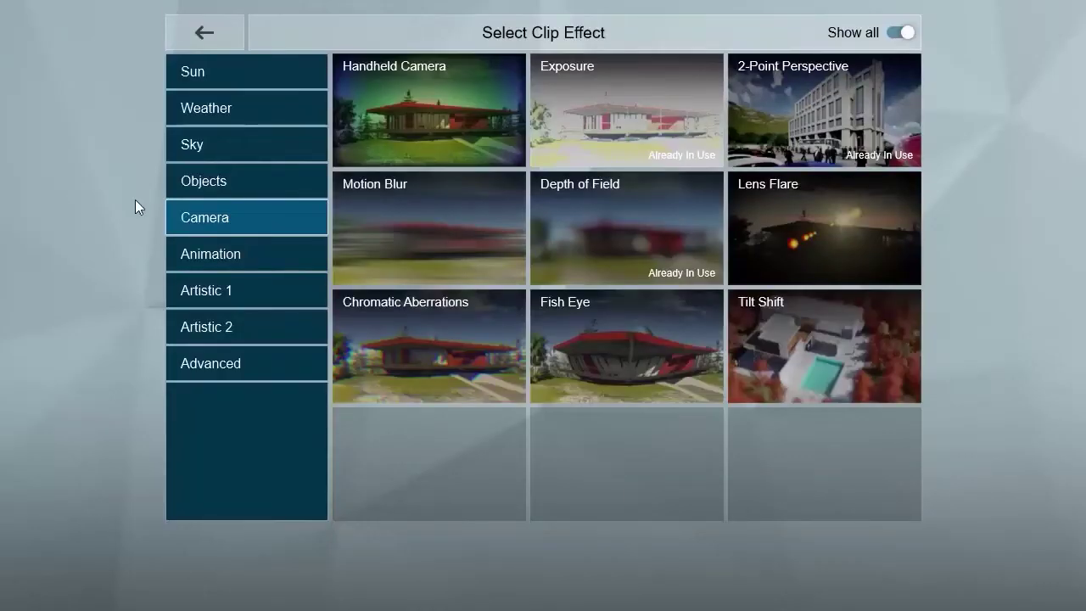
- Add the Mass Move animation effect to the clip and lay a vehicle path along the road past the traffic light onto the grass
{"action": "left_click", "coordinate": [204, 33]}
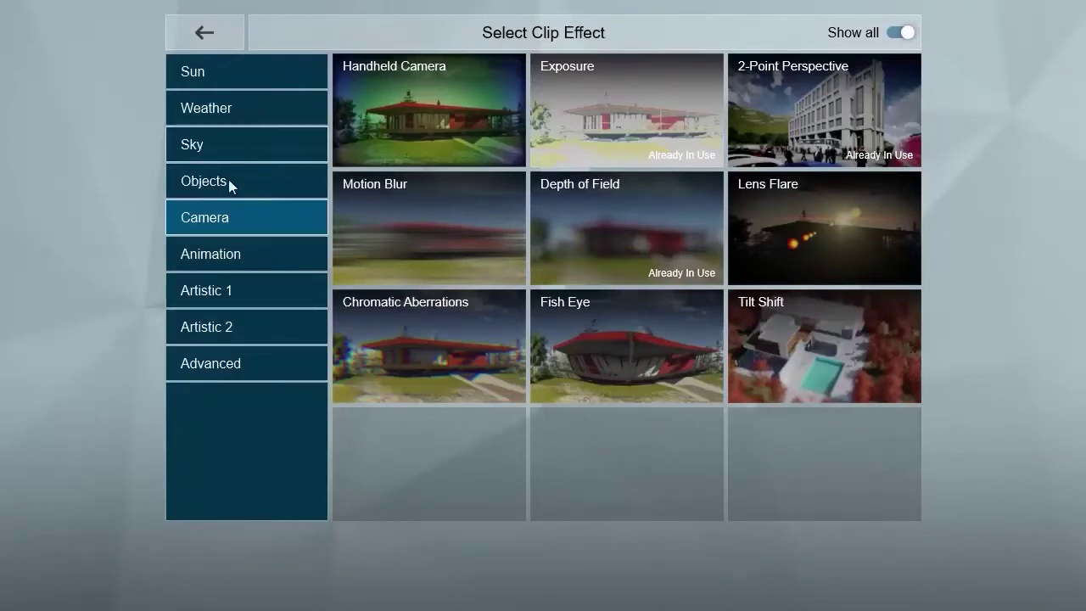
{"action": "left_click", "coordinate": [225, 267]}
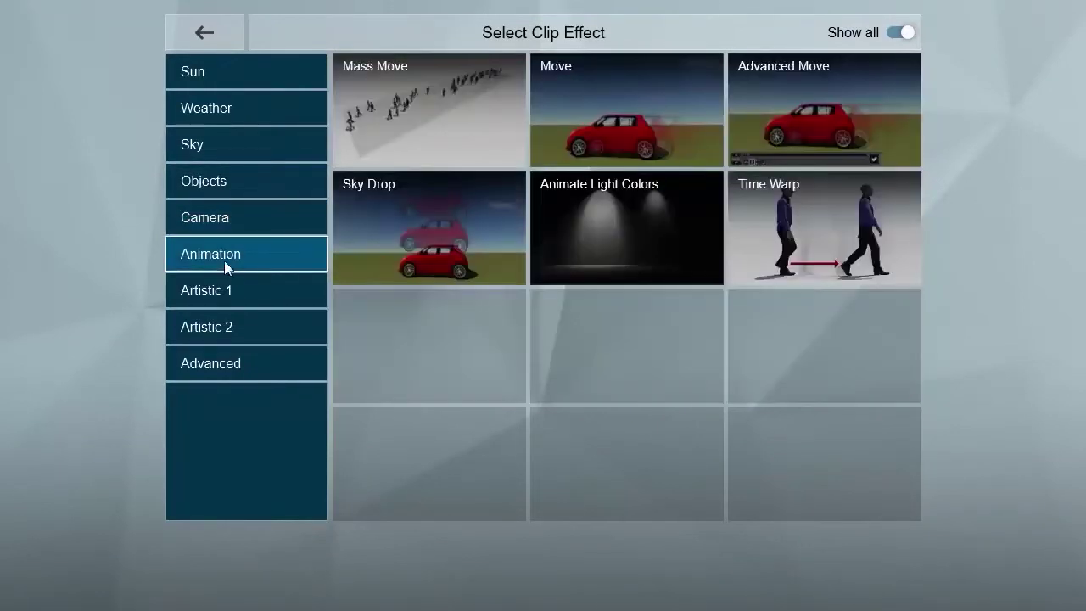
{"action": "left_click", "coordinate": [398, 110]}
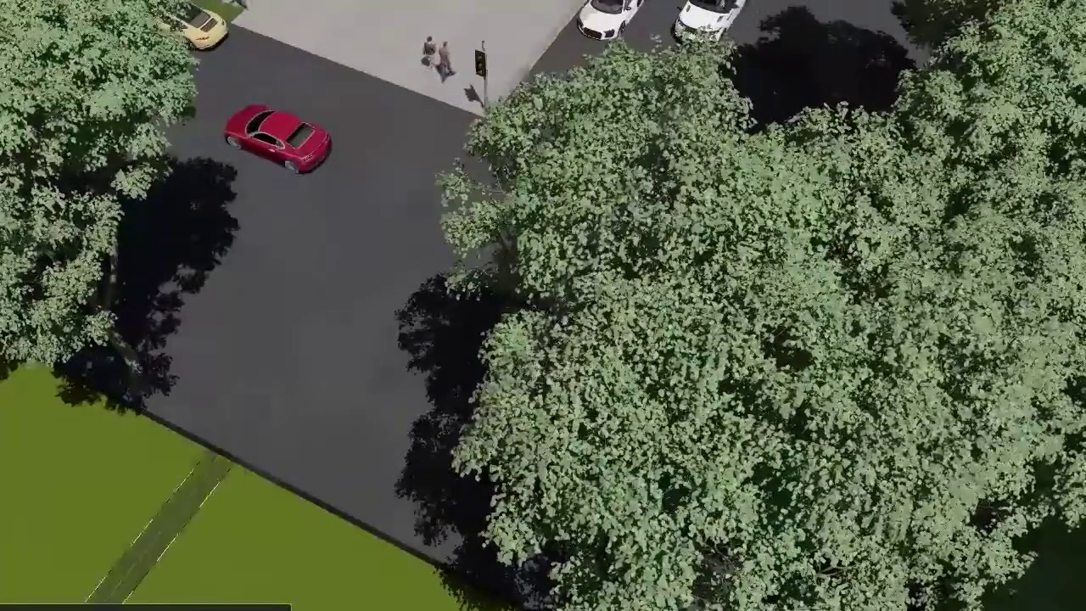
{"action": "right_click_drag", "start_coordinate": [303, 466], "coordinate": [378, 492]}
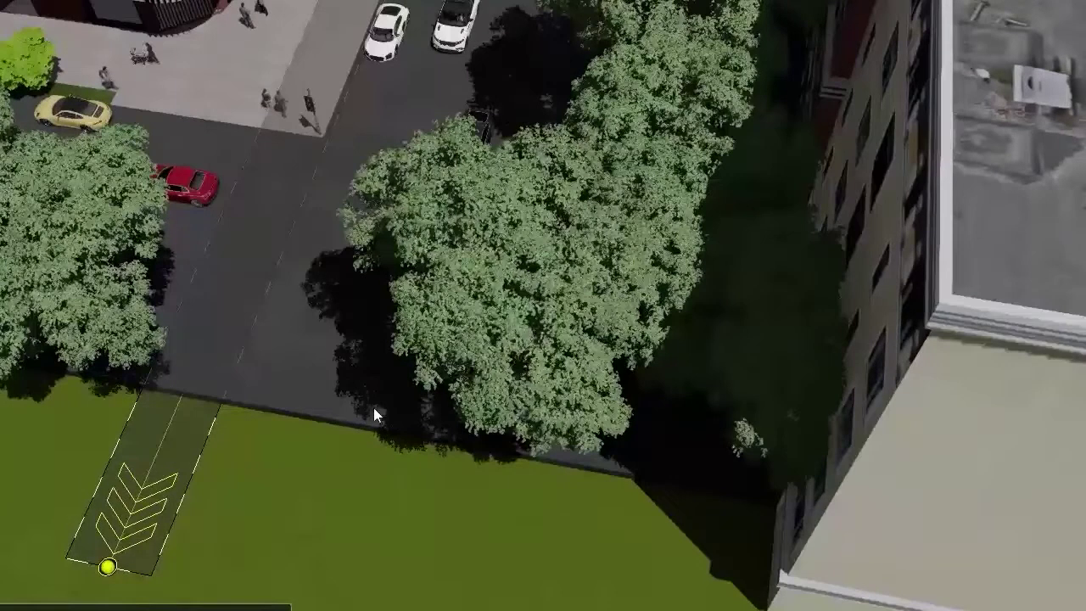
{"action": "left_click_drag", "start_coordinate": [107, 569], "coordinate": [371, 409]}
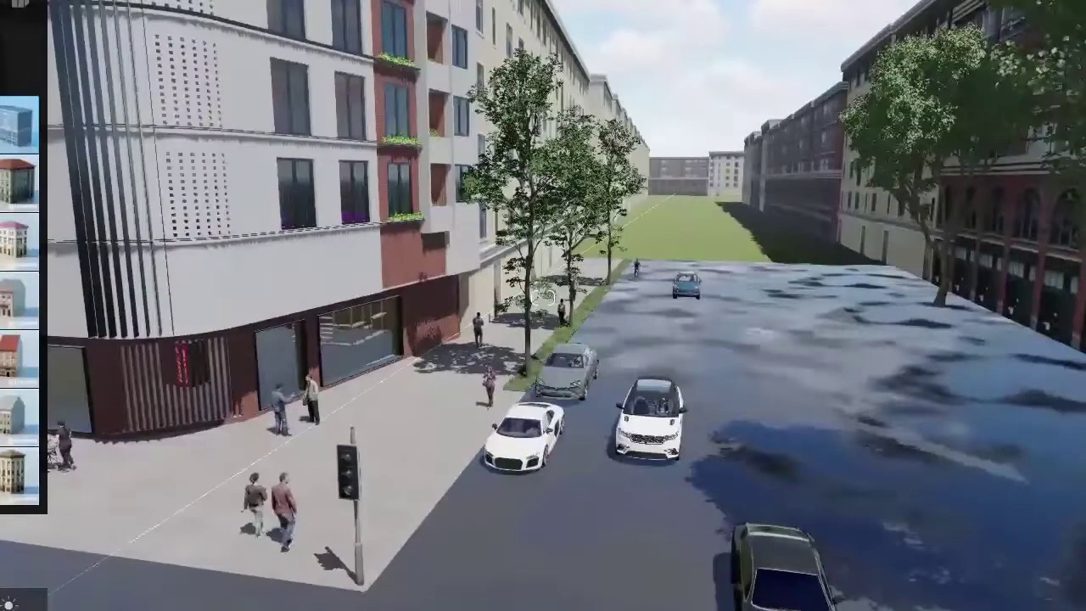
- Pick a sports car from the vehicle library for placement on the stretch of street between the building rows
{"action": "left_click_drag", "start_coordinate": [4, 184], "coordinate": [744, 376]}
{"action": "left_click", "coordinate": [17, 242]}
{"action": "key", "text": "w"}
{"action": "right_click_drag", "start_coordinate": [791, 272], "coordinate": [774, 323]}
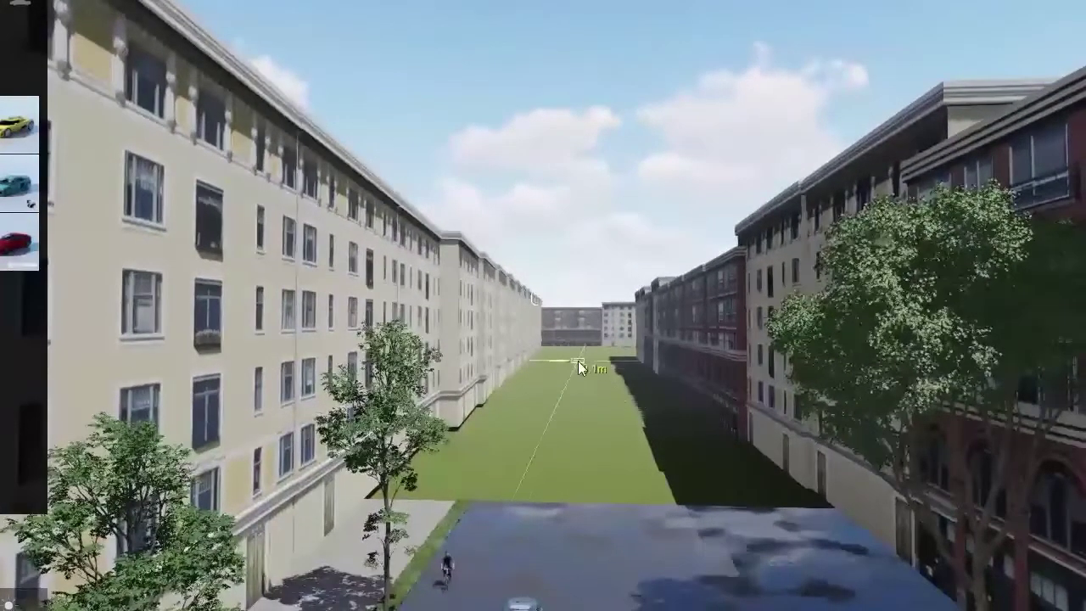
{"action": "mouse_move", "coordinate": [19, 182]}
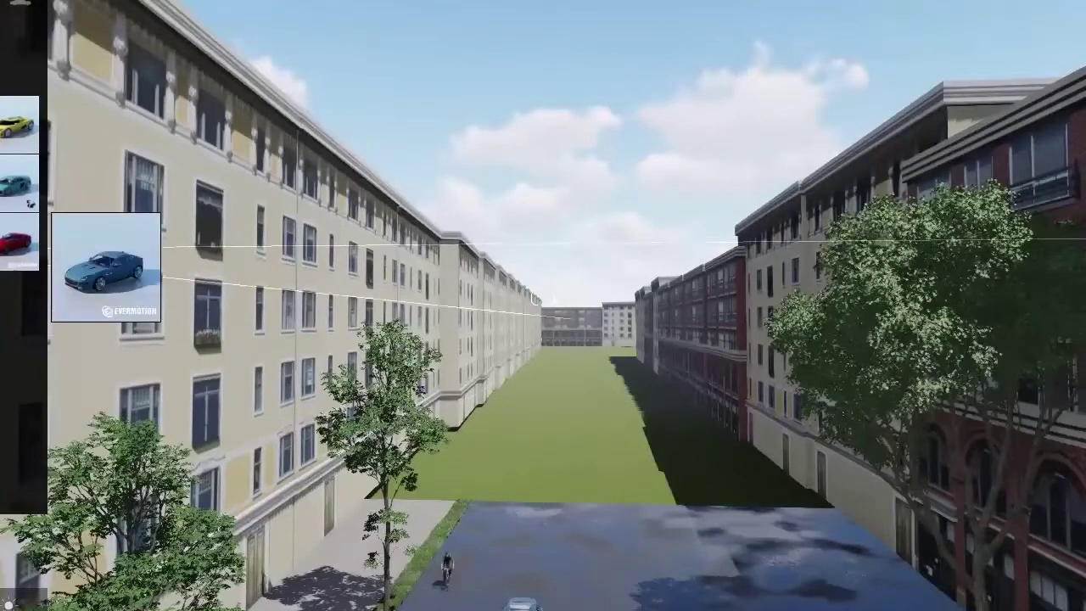
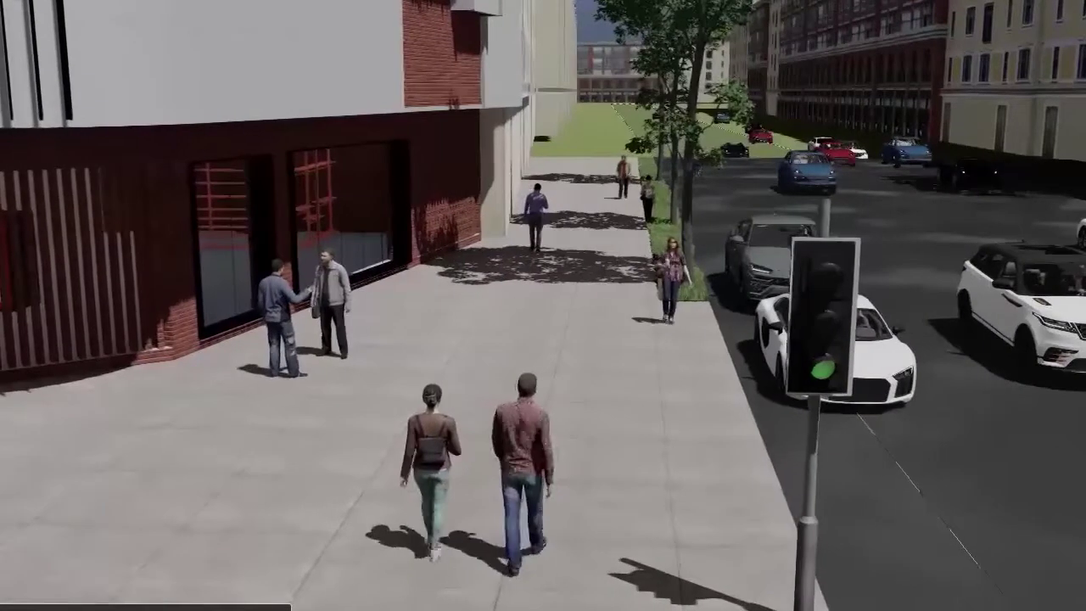
- Lay a Mass Move path under the walking couple, from the near corner to the far end of the shop-side sidewalk
{"action": "left_click", "coordinate": [455, 606]}
{"action": "left_click", "coordinate": [593, 159]}
{"action": "mouse_move", "coordinate": [592, 159]}
{"action": "left_mouse_down"}
{"action": "mouse_move", "coordinate": [558, 338]}
{"action": "mouse_move", "coordinate": [538, 338]}
{"action": "mouse_move", "coordinate": [581, 169]}
{"action": "left_mouse_up"}
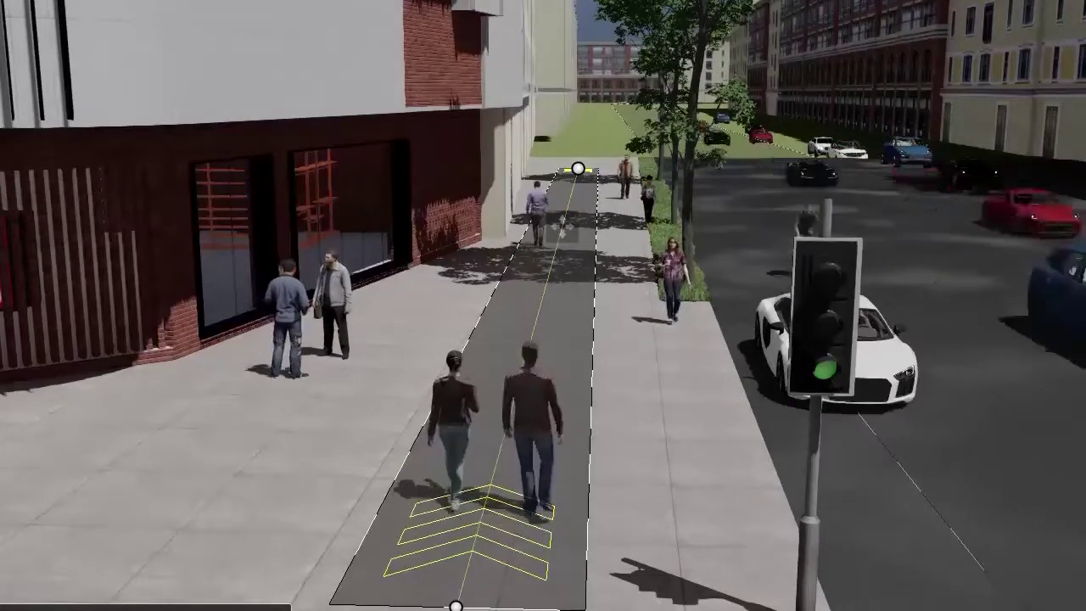
{"action": "key", "text": "Escape"}
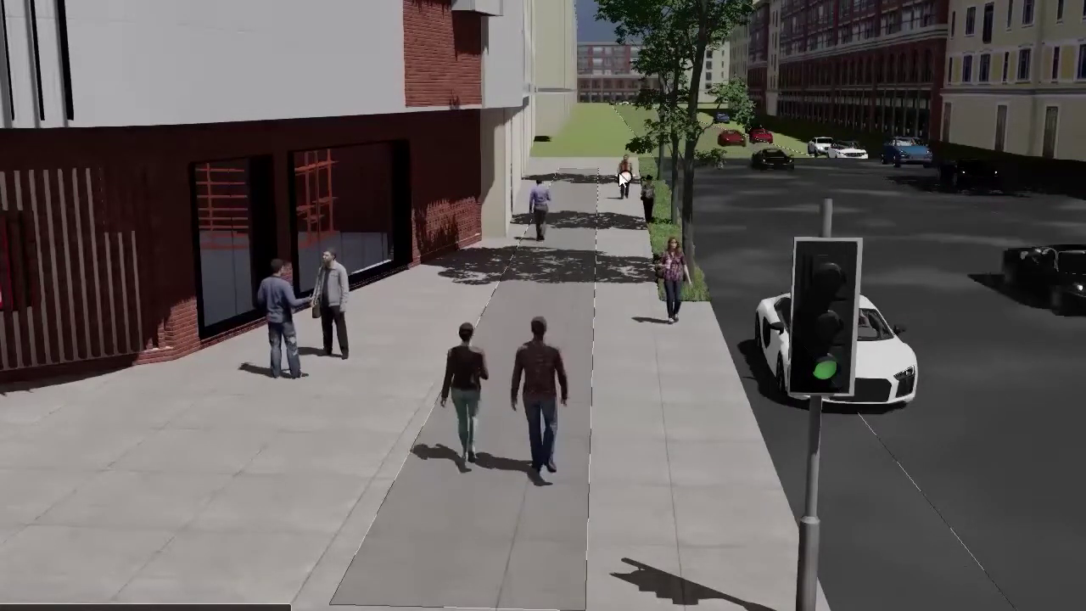
- Lay a second pedestrian path from the sidewalk's far end back toward the traffic light, widened to include the woman near the curb
{"action": "left_click", "coordinate": [619, 163]}
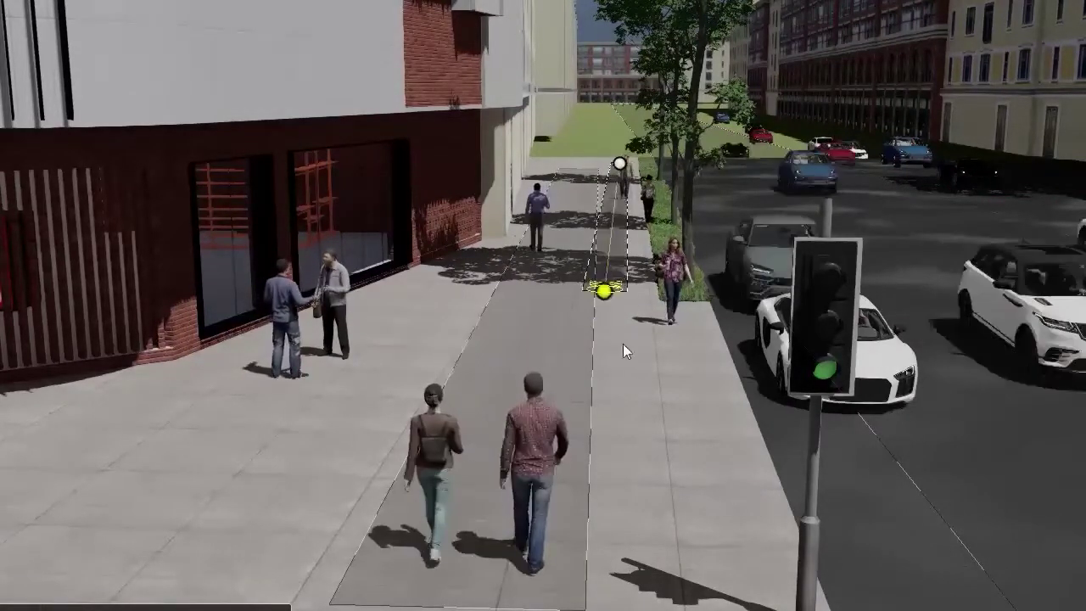
{"action": "double_click", "coordinate": [656, 566]}
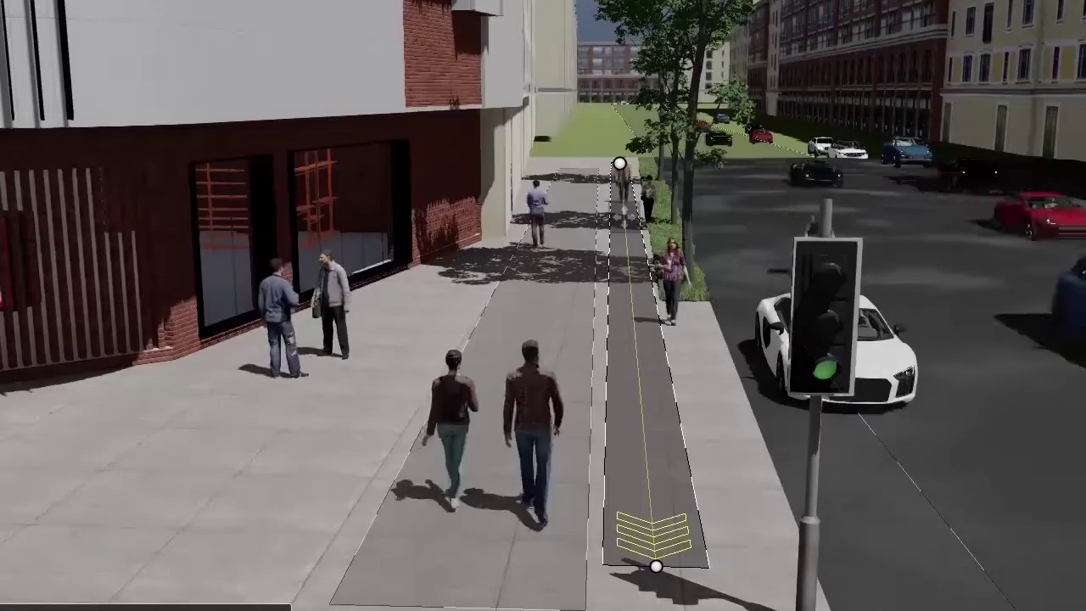
{"action": "key", "text": "Return"}
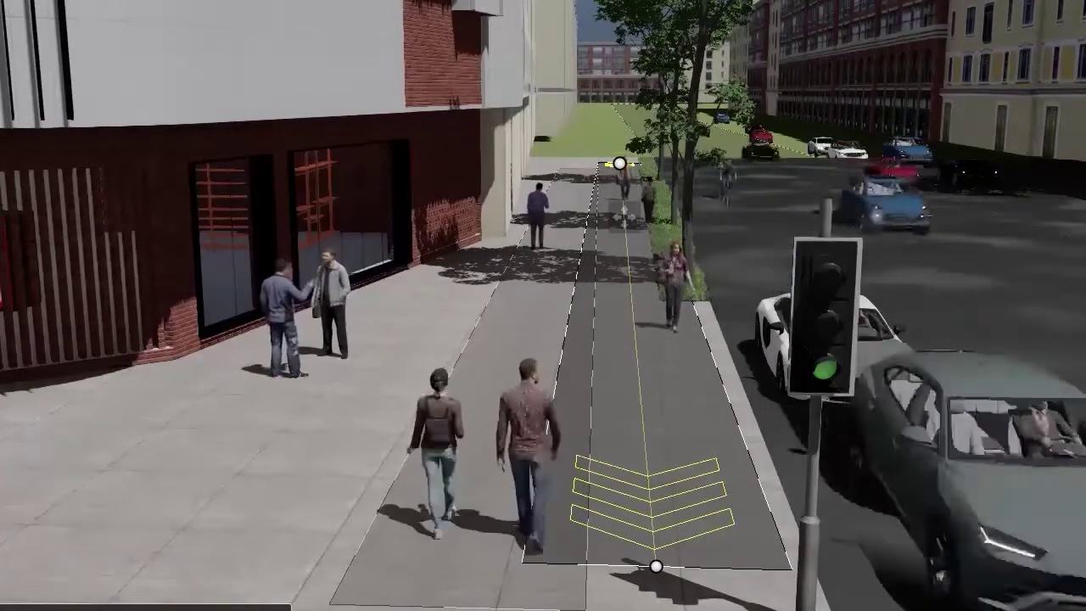
{"action": "right_click_drag", "start_coordinate": [375, 434], "coordinate": [153, 438]}
{"action": "key", "text": "Escape"}
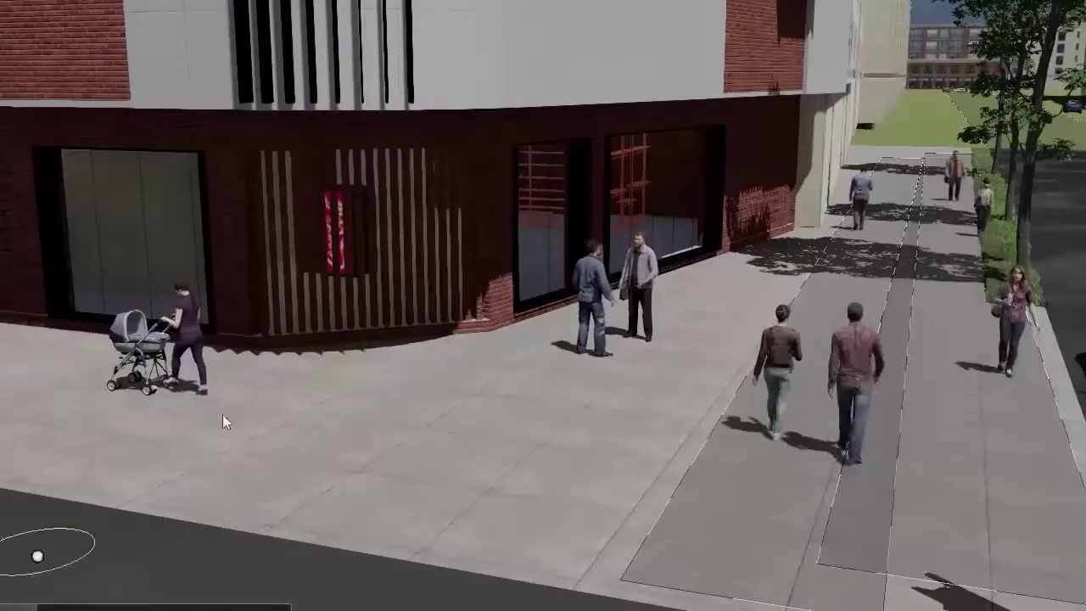
- Lay a Mass Move path for the woman with the stroller along the entrance-side storefront toward the neighbouring cream building
{"action": "left_click", "coordinate": [234, 407]}
{"action": "key", "text": "w"}
{"action": "right_click_drag", "start_coordinate": [133, 357], "coordinate": [41, 363]}
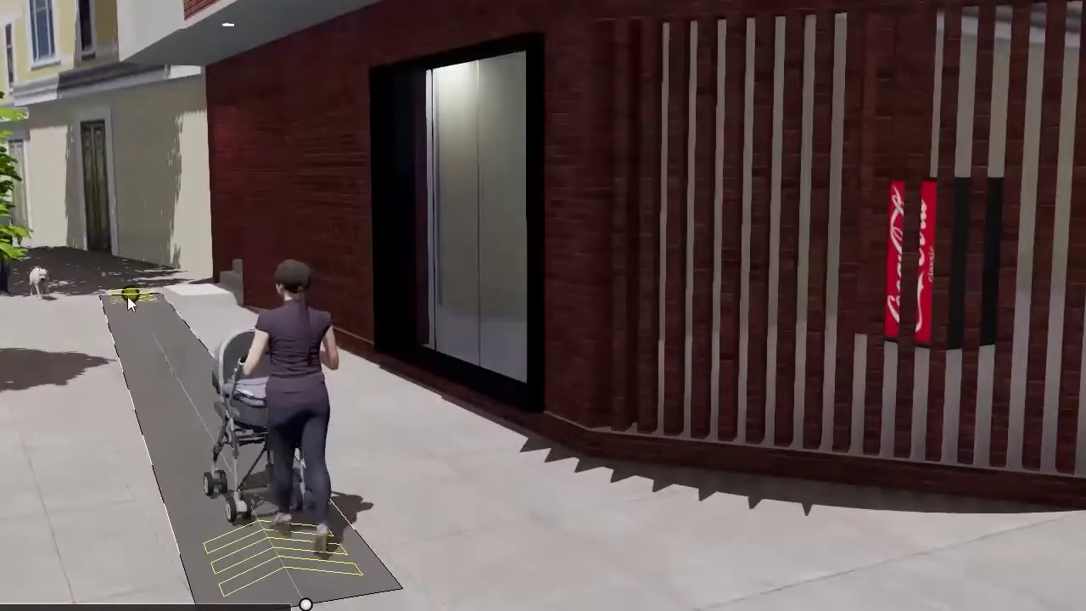
{"action": "left_click", "coordinate": [100, 301]}
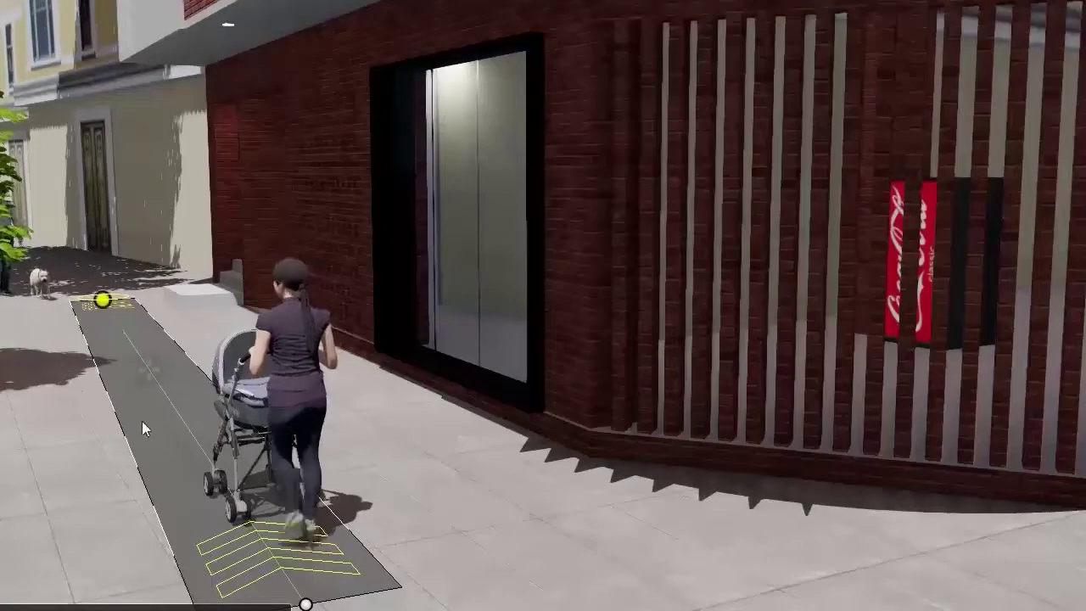
- Lay a Mass Move path for the walking man from beside the tree along the sidewalk, curving around the corner, widened to include him
{"action": "key", "text": "Escape"}
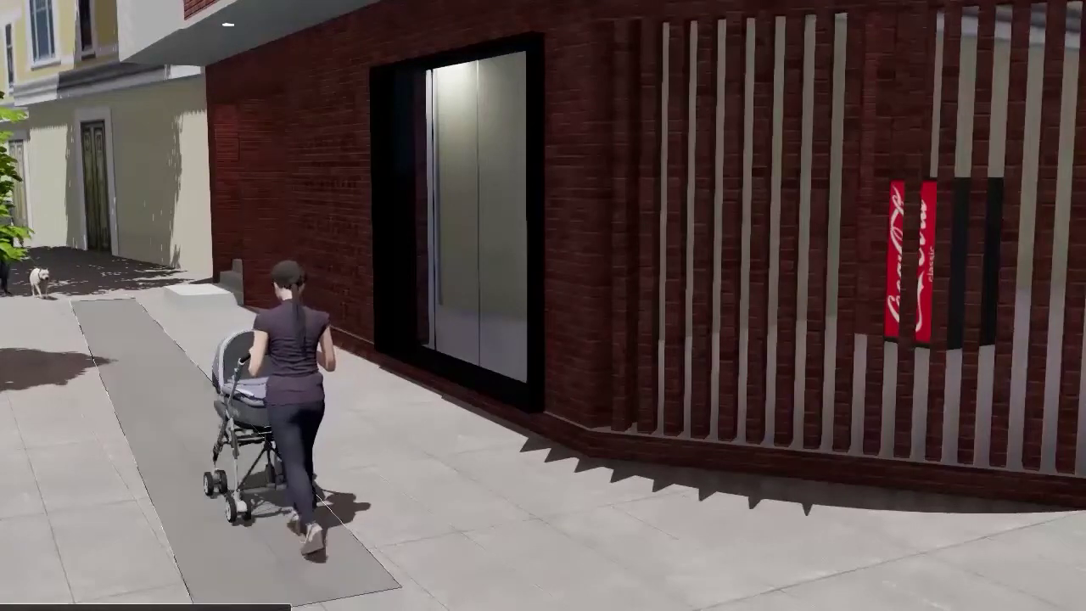
{"action": "left_click", "coordinate": [35, 320]}
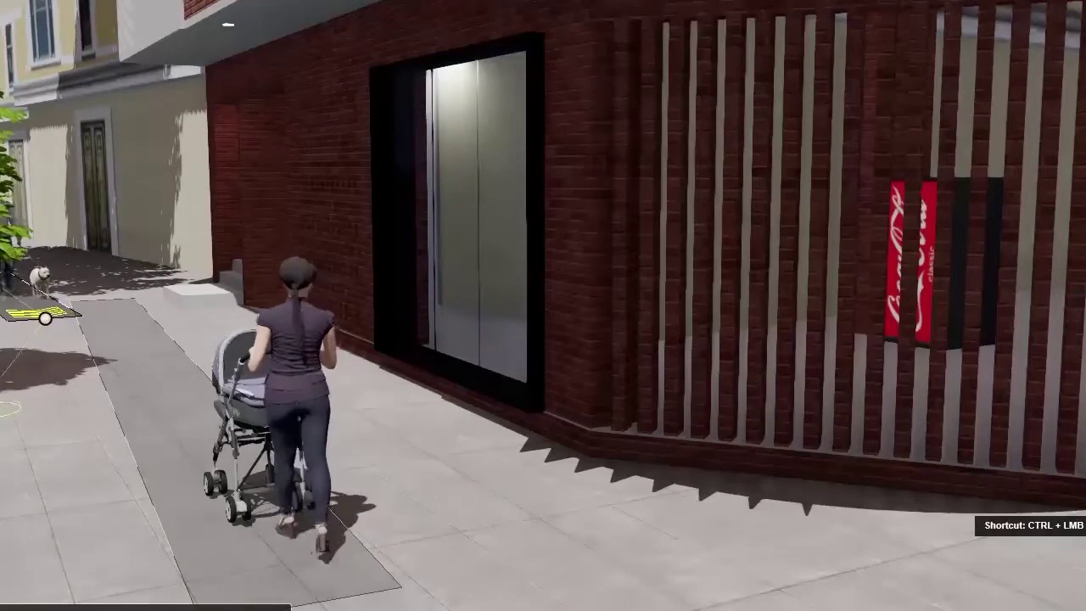
{"action": "left_click", "coordinate": [4, 409], "text": "ctrl"}
{"action": "key", "text": "s"}
{"action": "right_click_drag", "start_coordinate": [124, 526], "coordinate": [153, 532]}
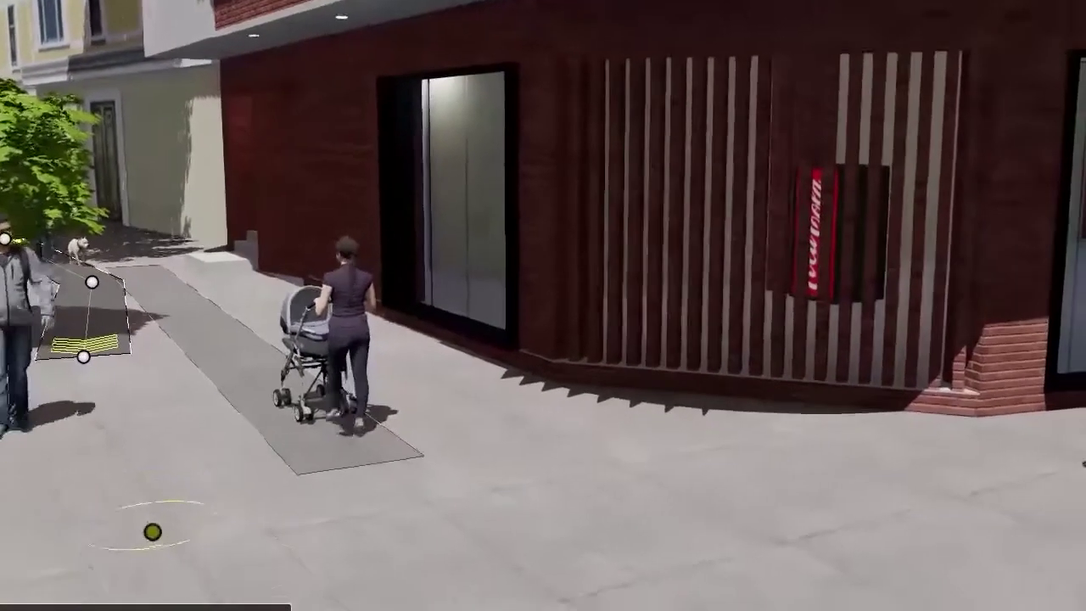
{"action": "left_click", "coordinate": [228, 528], "text": "ctrl"}
{"action": "left_click", "coordinate": [464, 573], "text": "ctrl"}
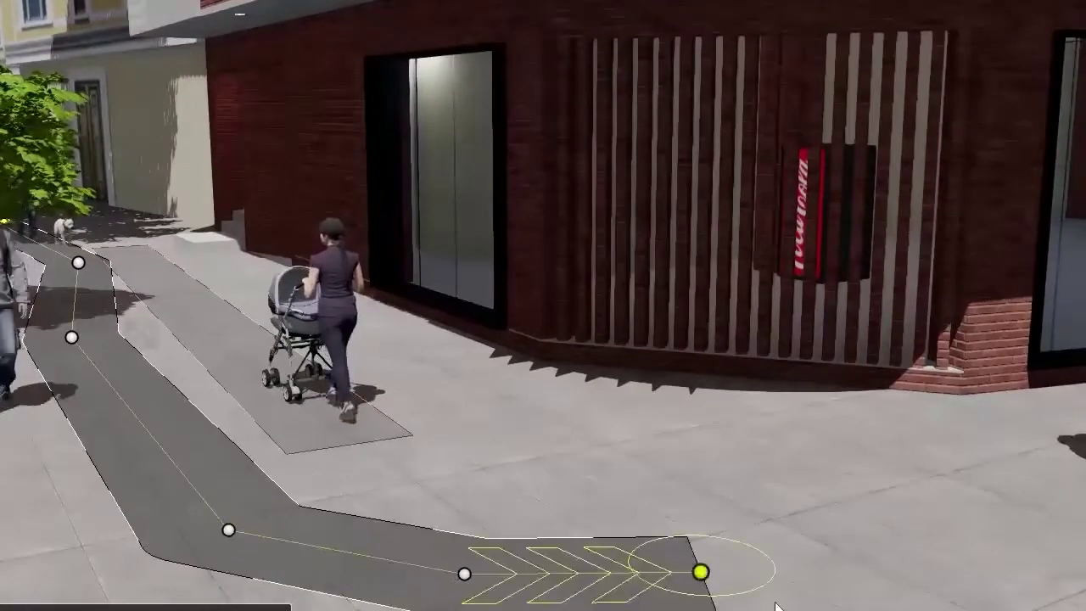
{"action": "left_click", "coordinate": [887, 533], "text": "ctrl"}
{"action": "right_click_drag", "start_coordinate": [657, 547], "coordinate": [515, 501]}
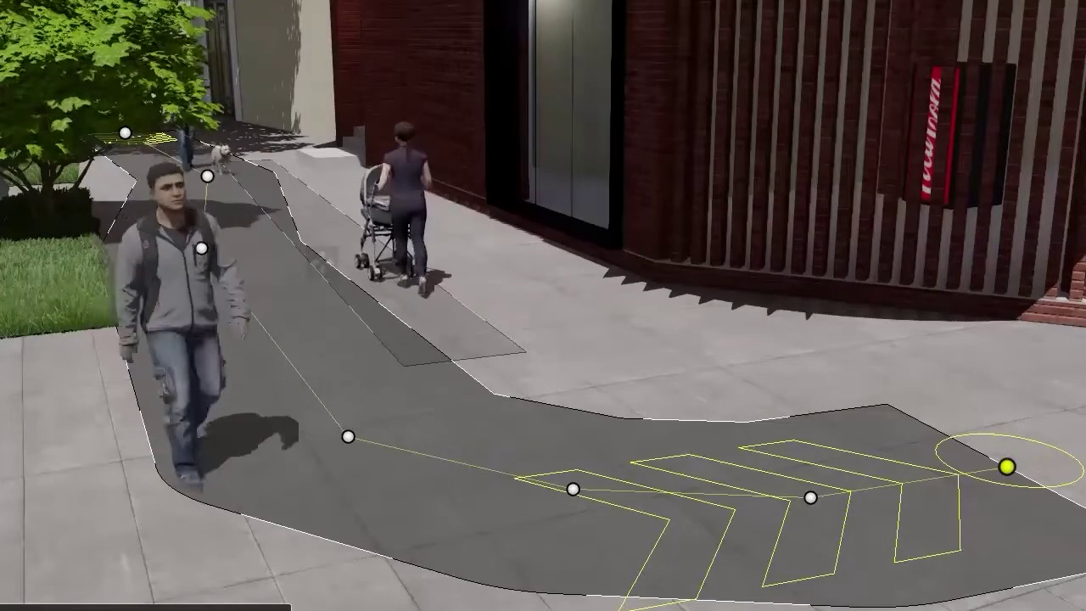
{"action": "left_click", "coordinate": [348, 436]}
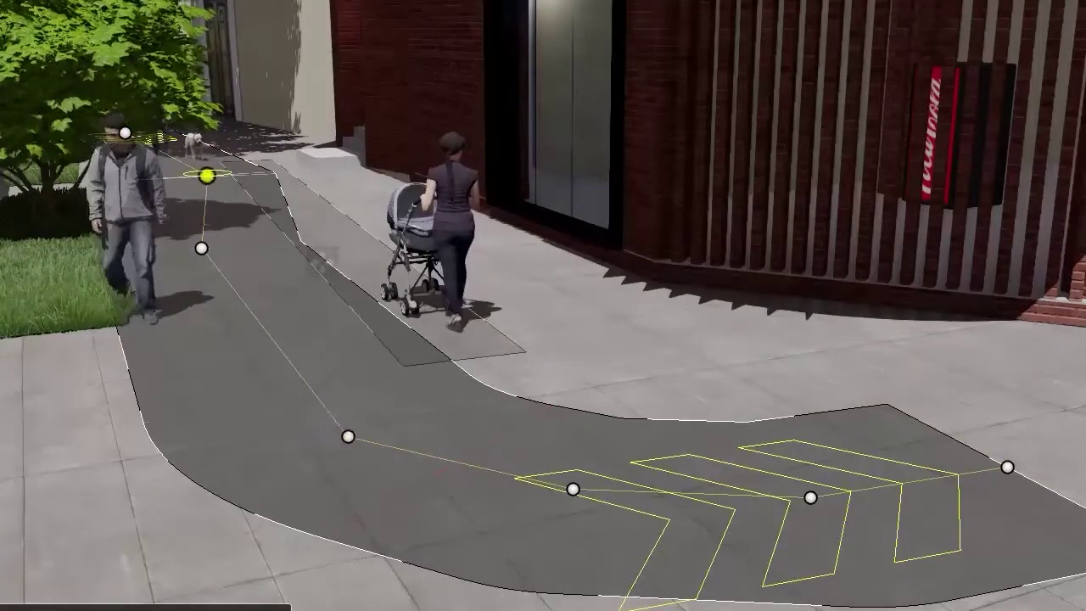
- Extend the near end of the main street's vehicle path across the lawn, and pull it back toward the road edge
{"action": "key", "text": "s"}
{"action": "right_click_drag", "start_coordinate": [543, 341], "coordinate": [744, 410]}
{"action": "key", "text": "w"}
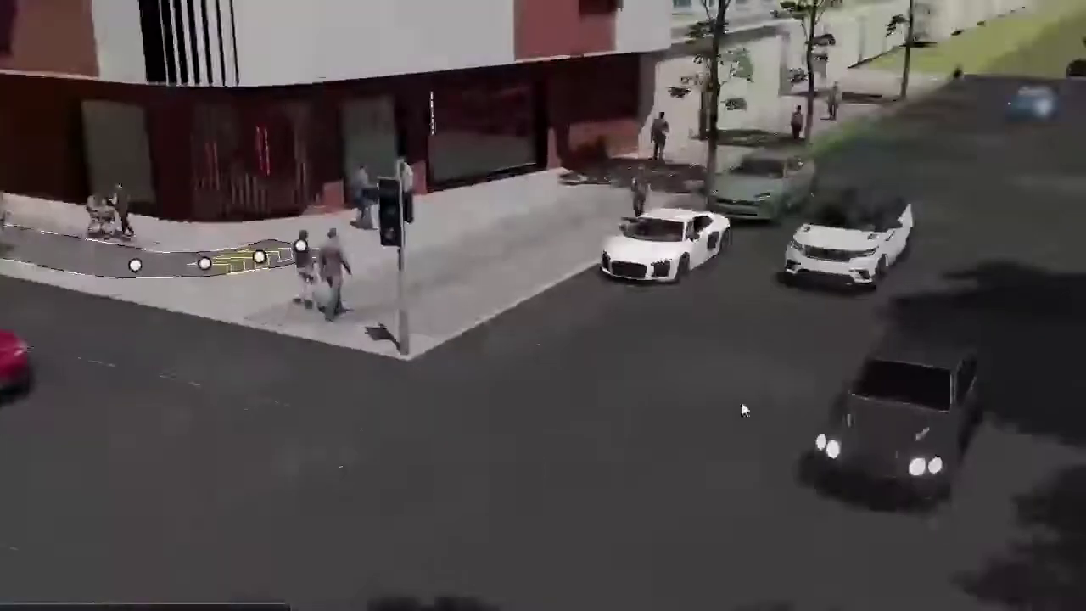
{"action": "key", "text": "s"}
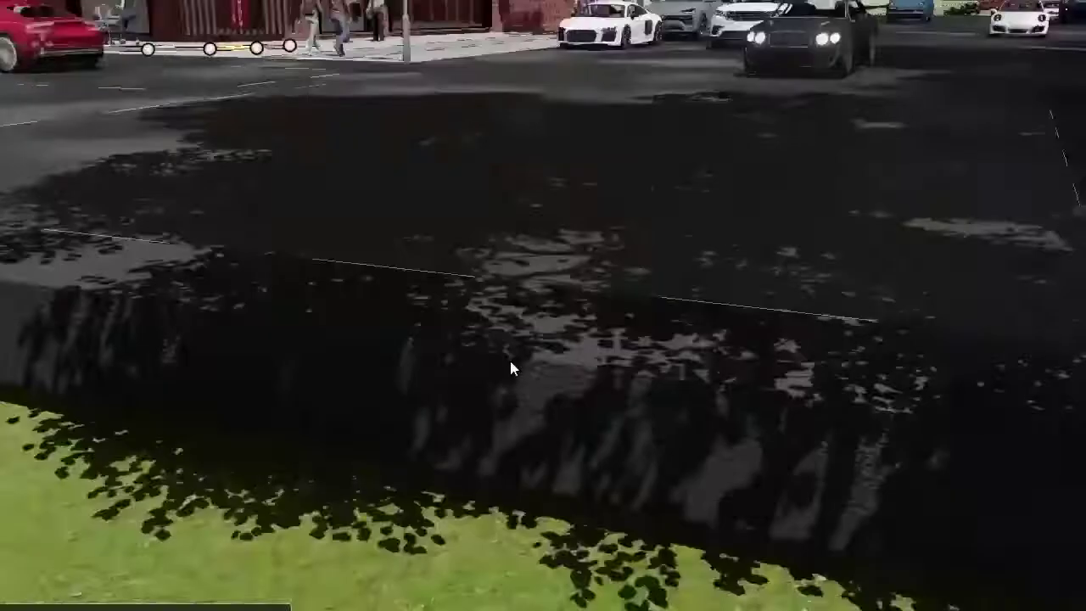
{"action": "scroll", "coordinate": [538, 279], "scroll_direction": "down", "scroll_amount": 4}
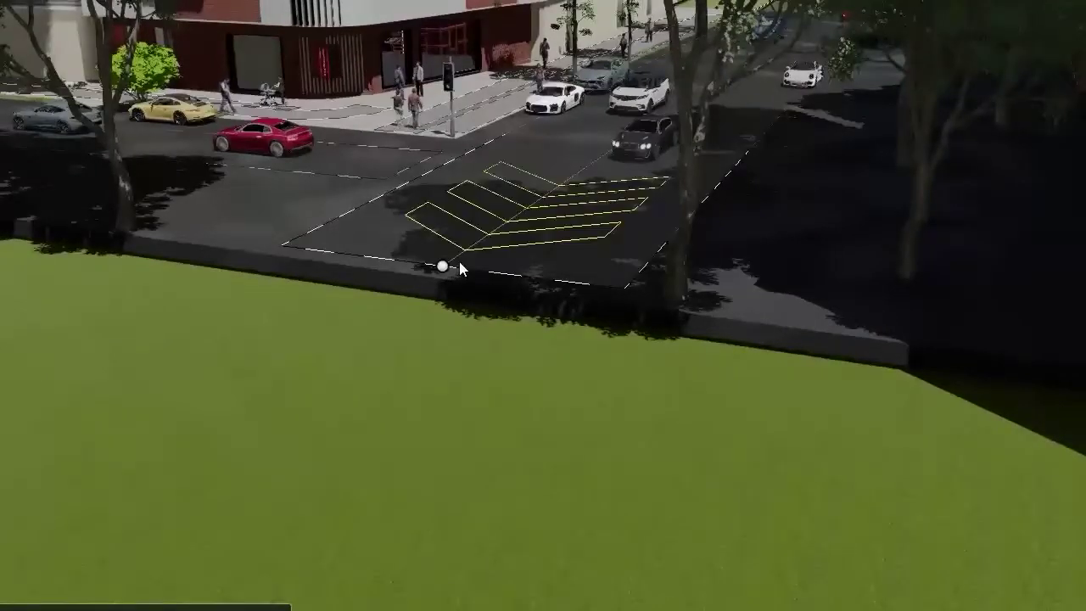
{"action": "left_click_drag", "start_coordinate": [459, 263], "coordinate": [0, 574]}
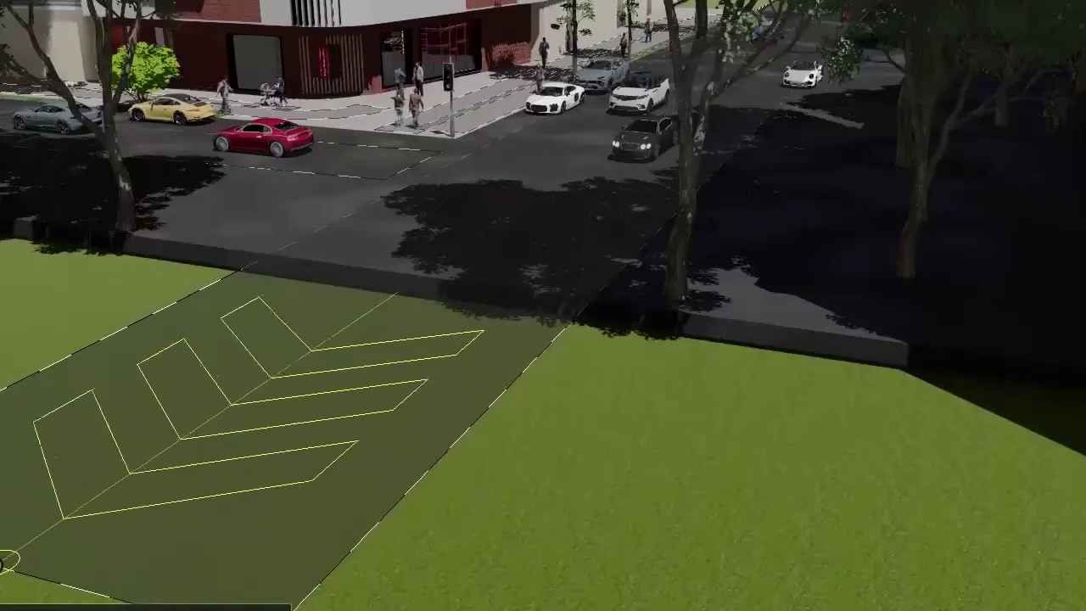
{"action": "scroll", "coordinate": [412, 325], "scroll_direction": "down", "scroll_amount": 4}
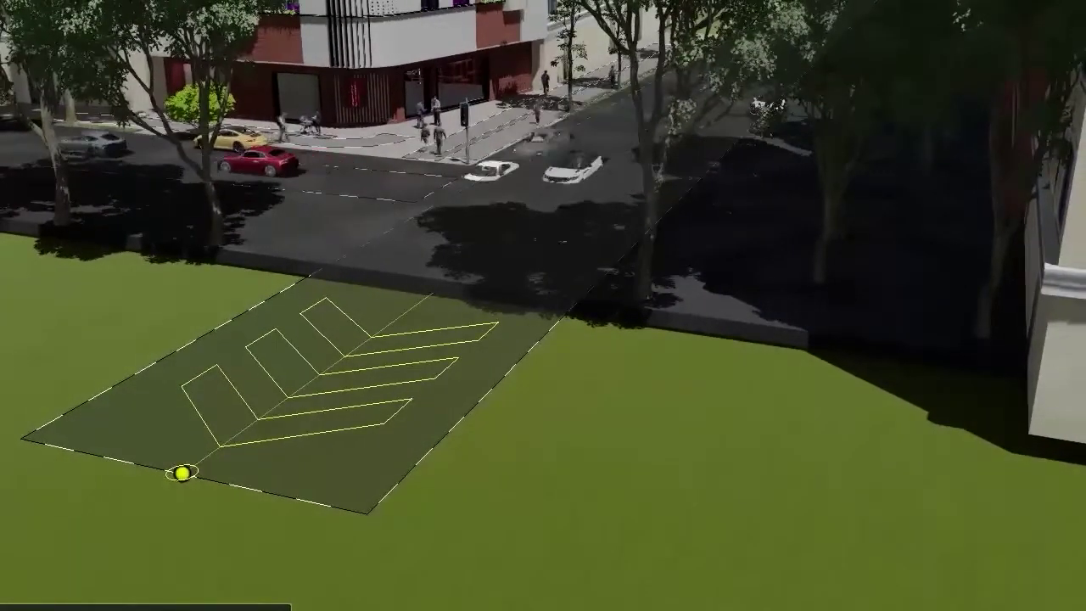
{"action": "left_click_drag", "start_coordinate": [183, 477], "coordinate": [437, 276]}
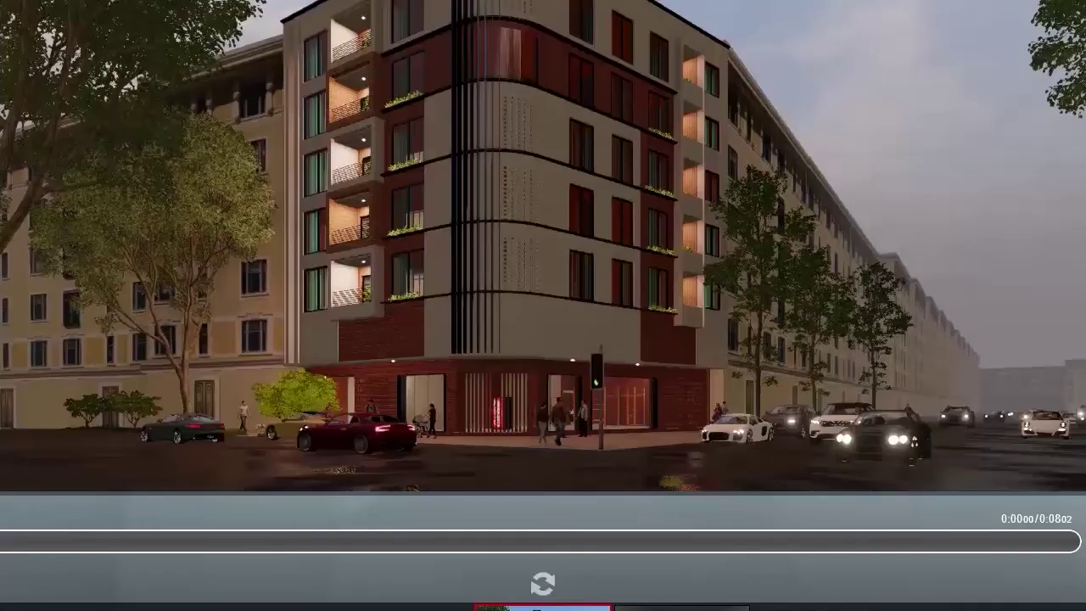
- Set the clip camera's focal length to 24.8 mm, re-aim the view along the corner building and street, and update the camera keyframes
{"action": "mouse_move", "coordinate": [573, 440]}
{"action": "left_click_drag", "start_coordinate": [580, 458], "coordinate": [607, 455]}
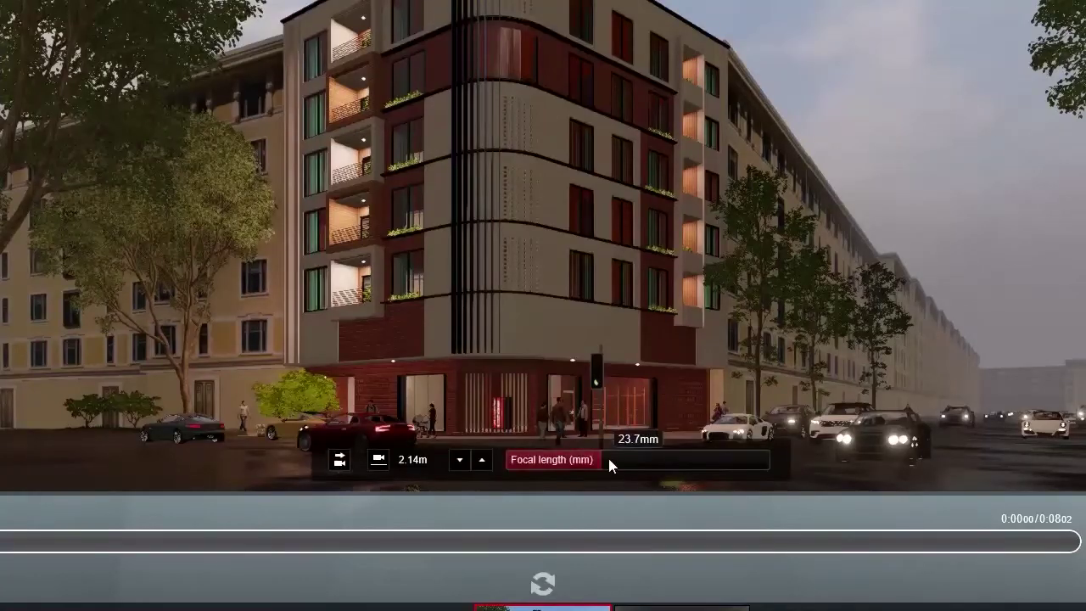
{"action": "right_click_drag", "start_coordinate": [624, 382], "coordinate": [703, 356]}
{"action": "left_click", "coordinate": [543, 588]}
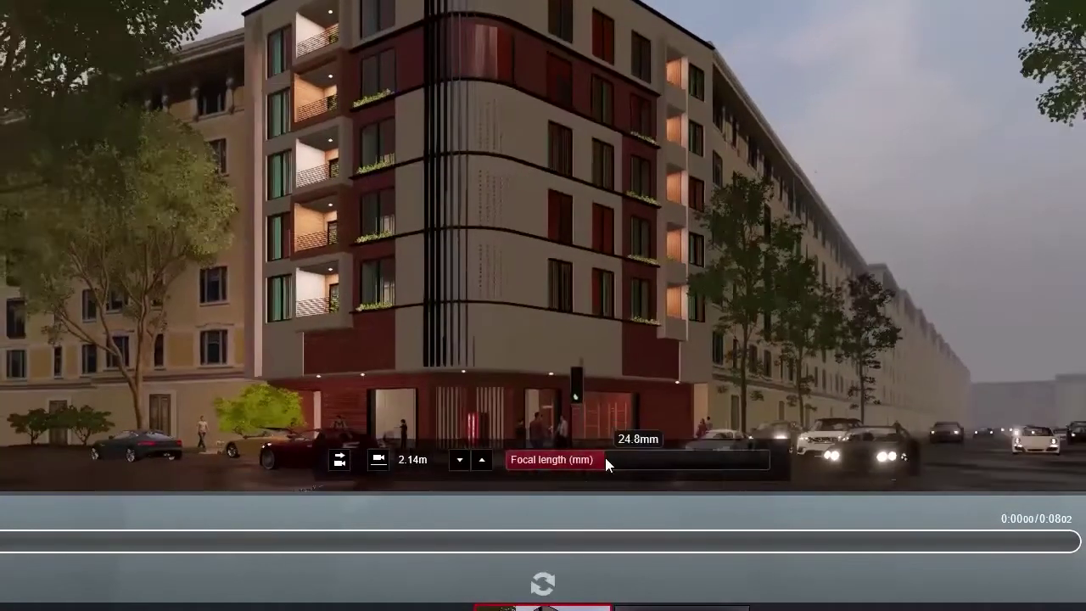
{"action": "right_click_drag", "start_coordinate": [604, 441], "coordinate": [671, 435]}
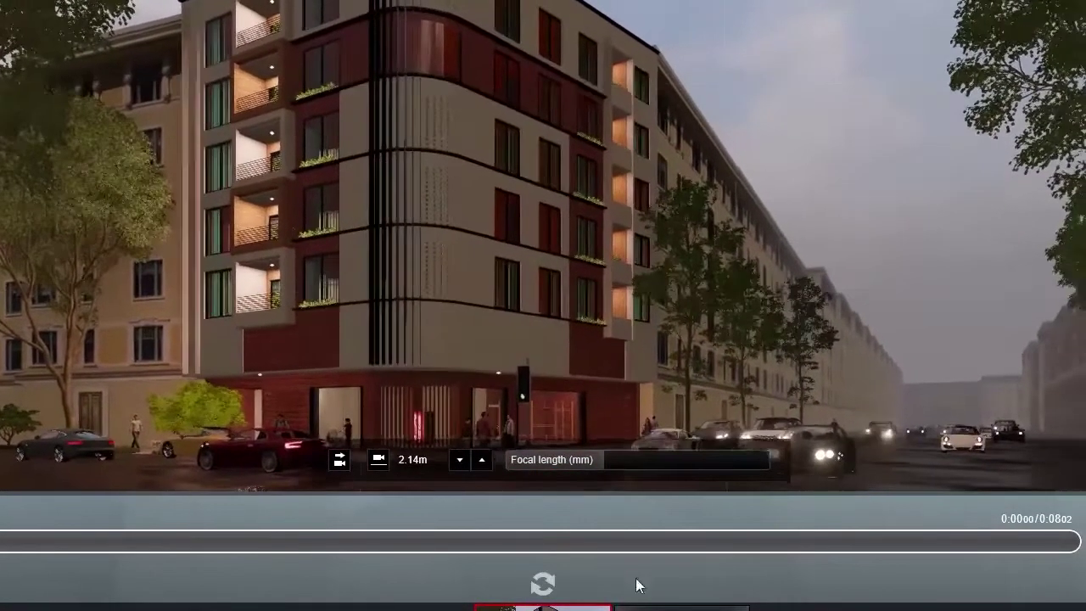
{"action": "left_click", "coordinate": [682, 606]}
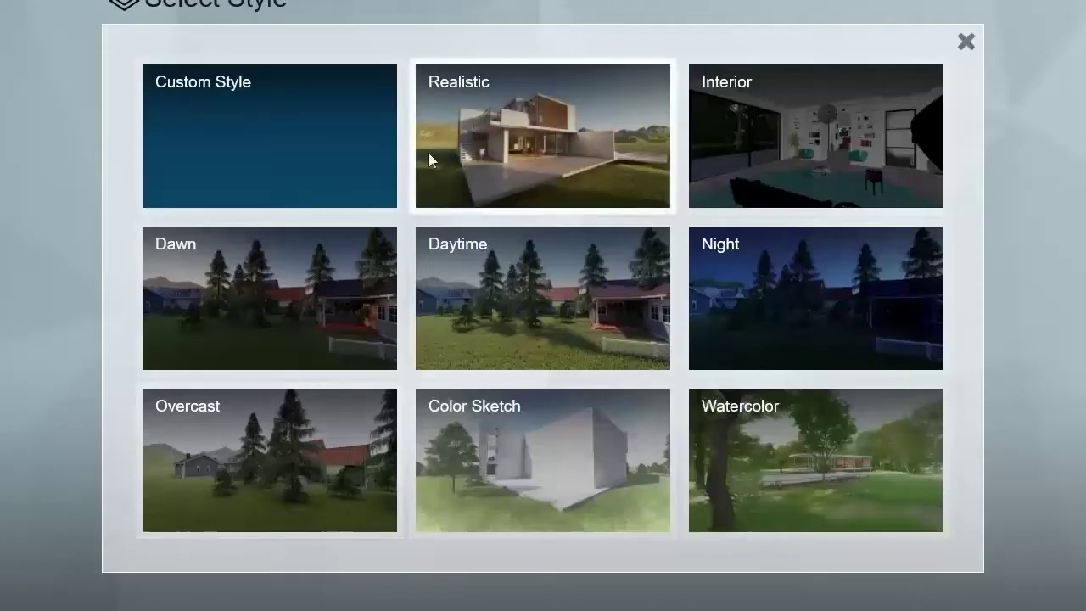
- Apply the Realistic style to the movie clip
{"action": "left_click", "coordinate": [531, 141]}
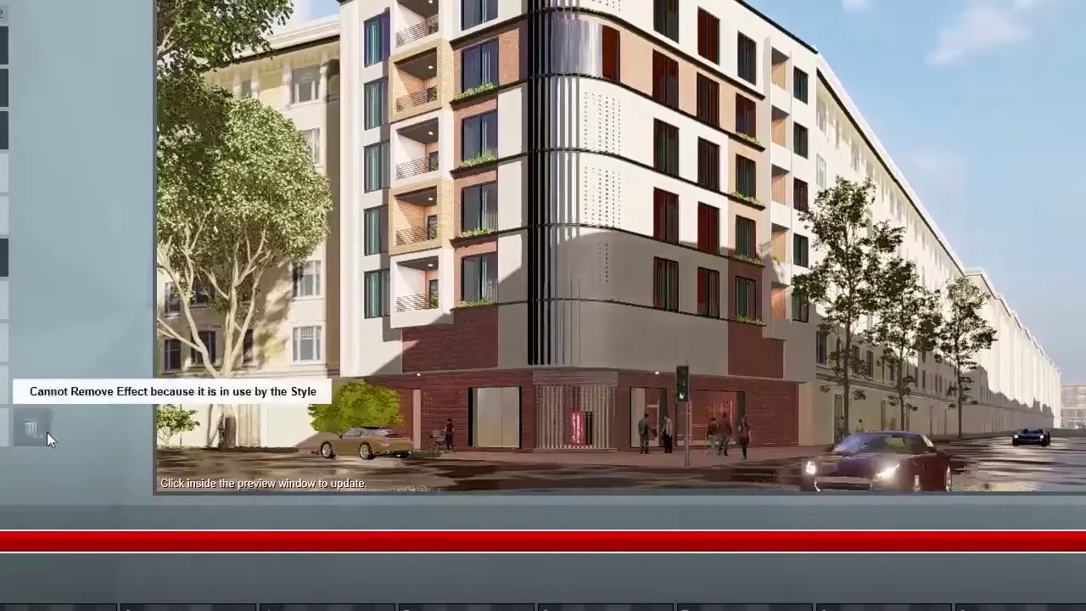